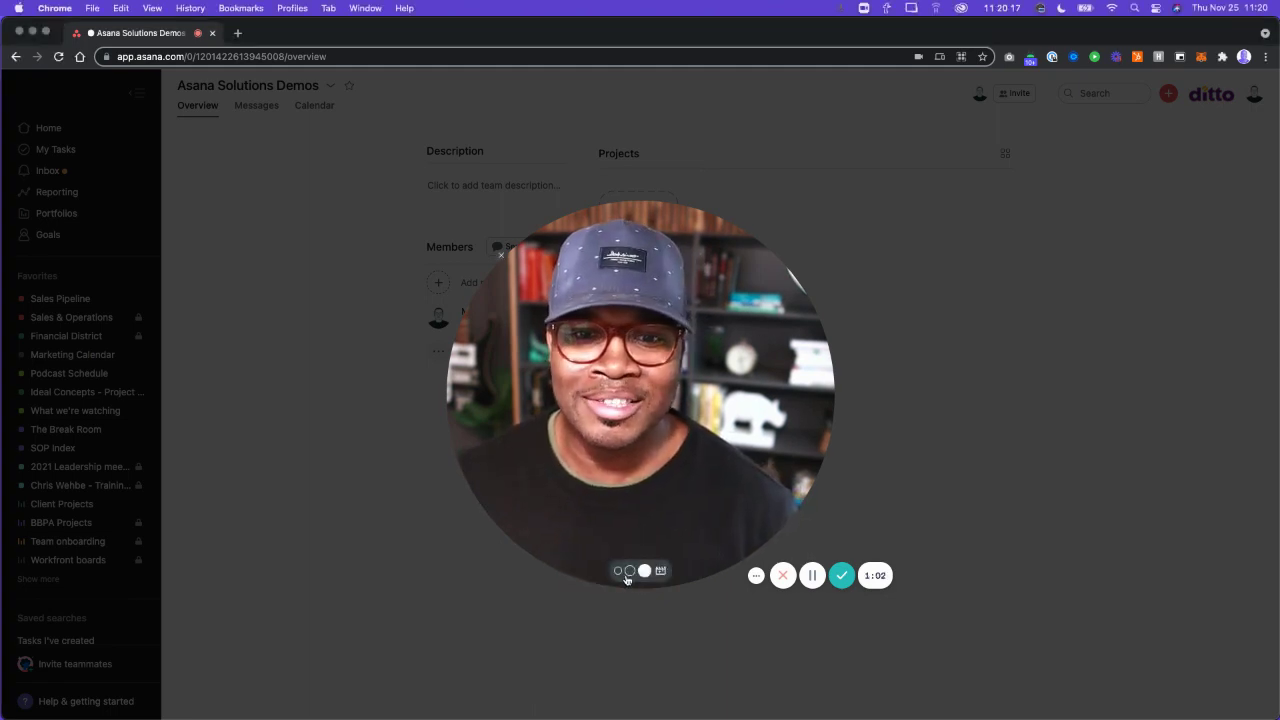
# Create a blank project named 'Demo' in the Asana Solutions Demos team.
pyautogui.click(619, 574)
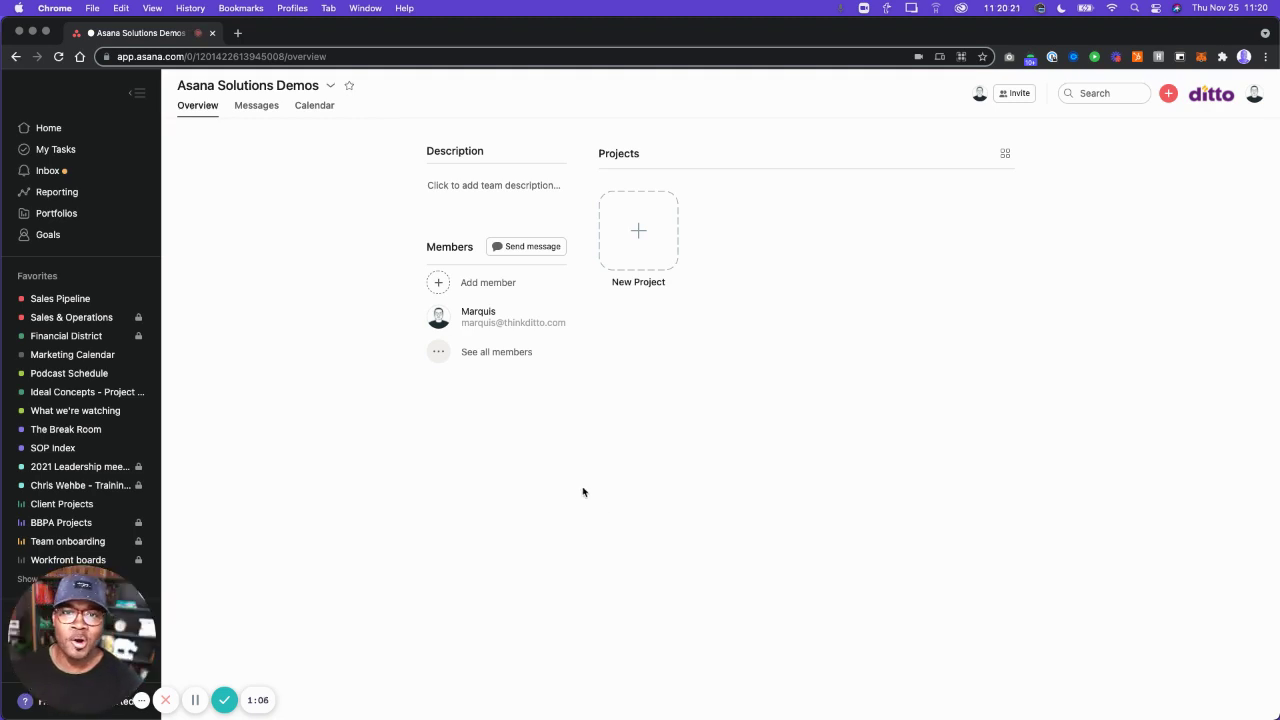
pyautogui.click(638, 226)
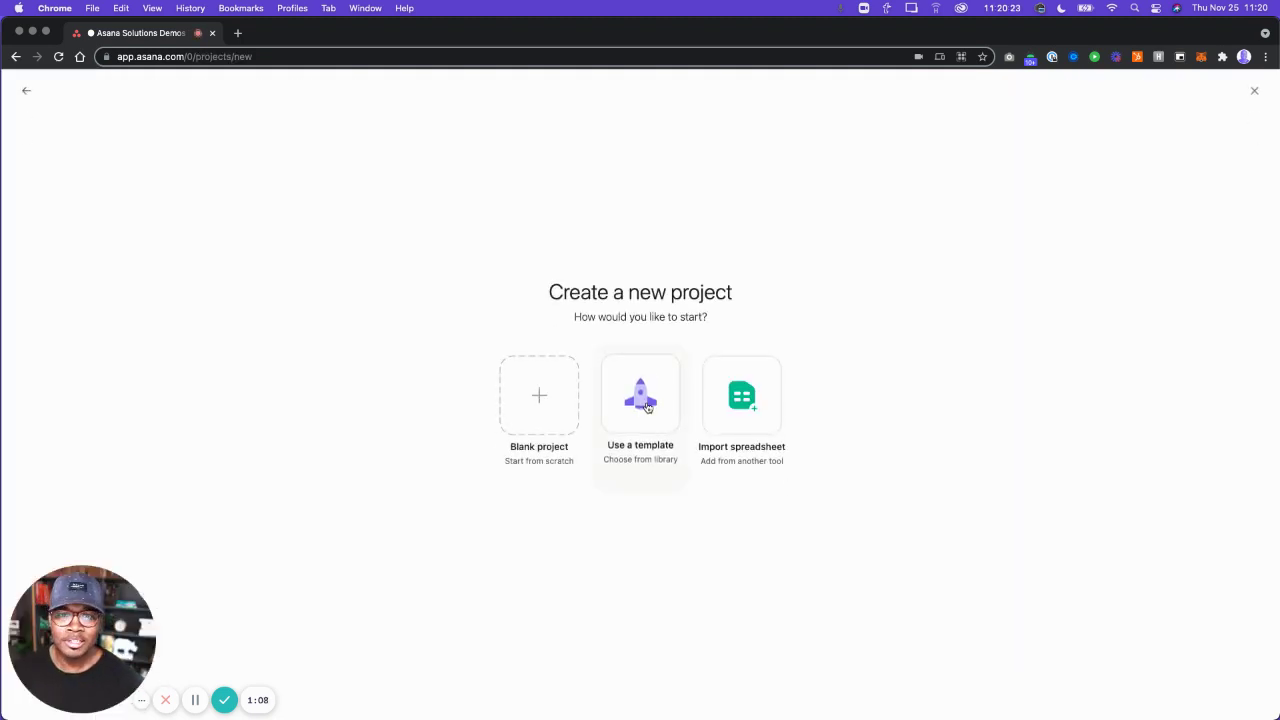
pyautogui.click(543, 408)
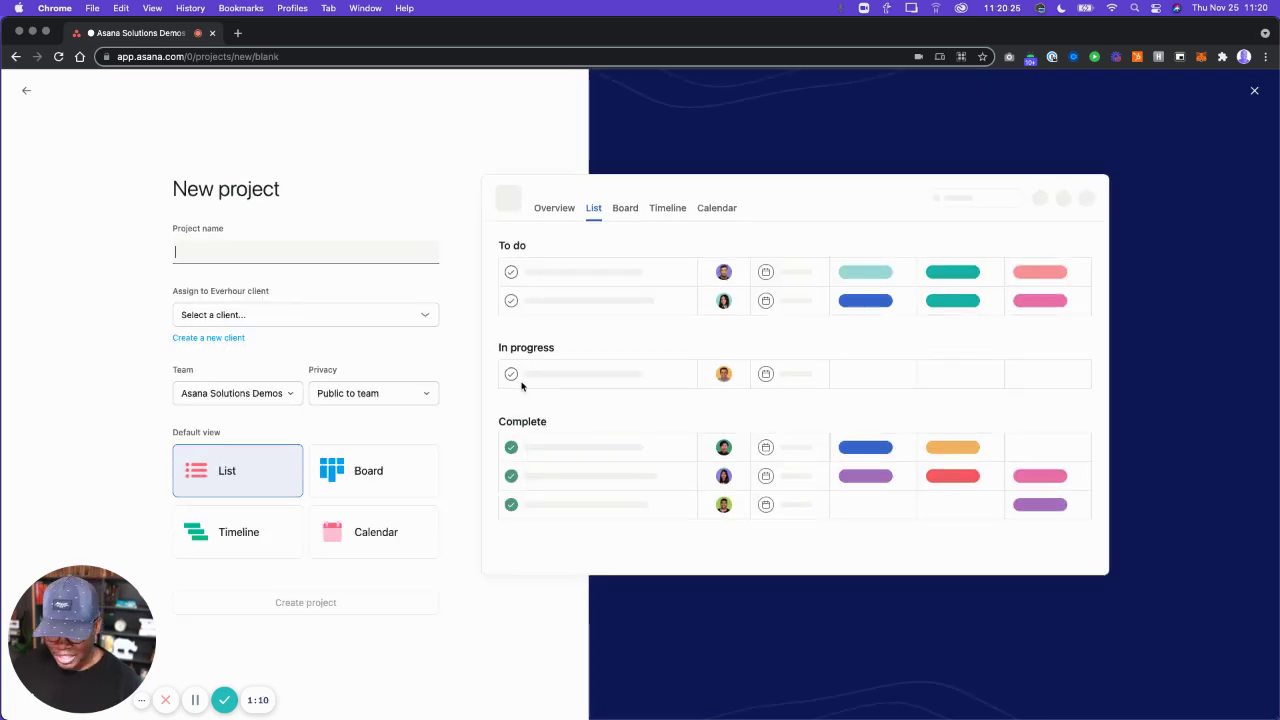
pyautogui.write('Demo')
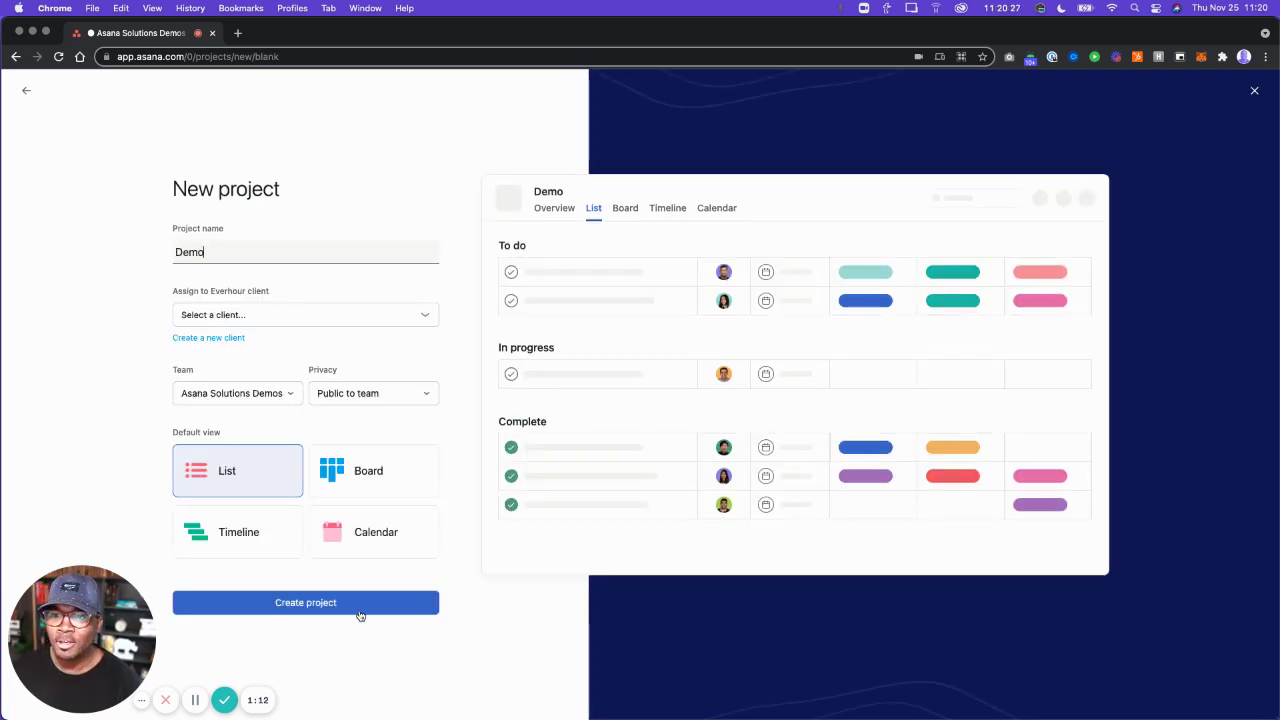
pyautogui.click(357, 607)
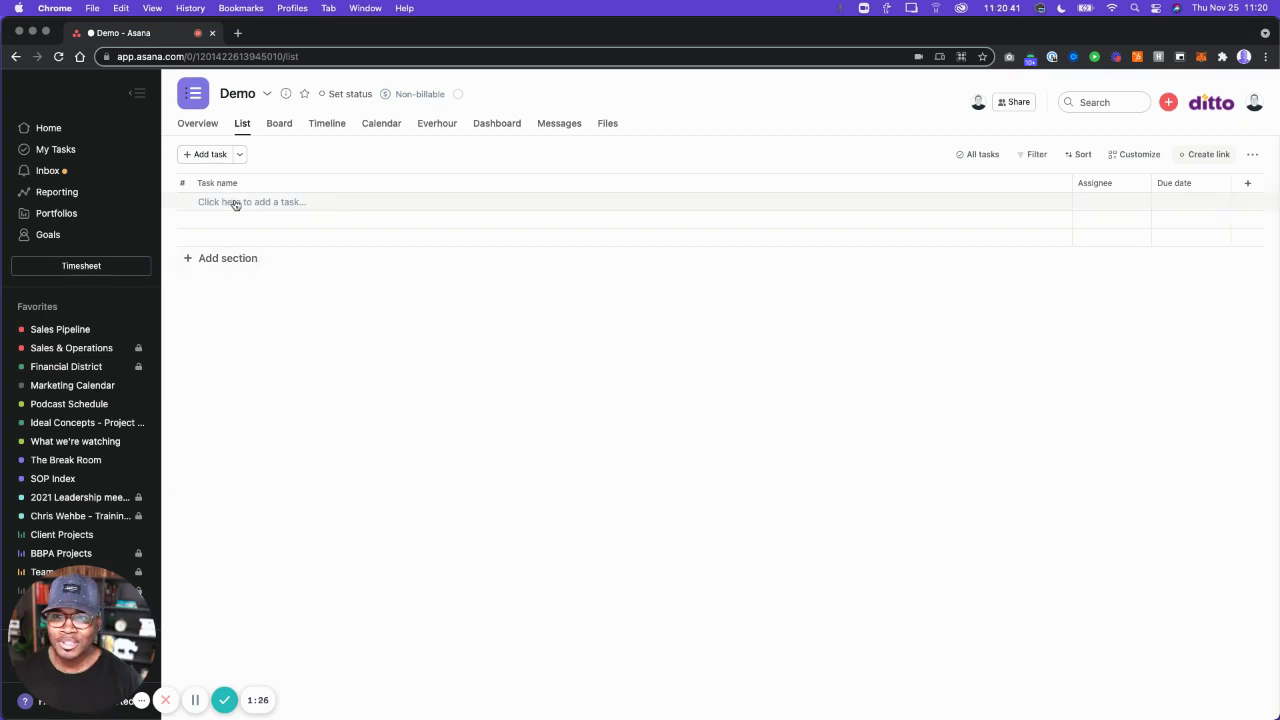
# Add a 'Task template' task with the description 'Notes here.'.
pyautogui.click(235, 202)
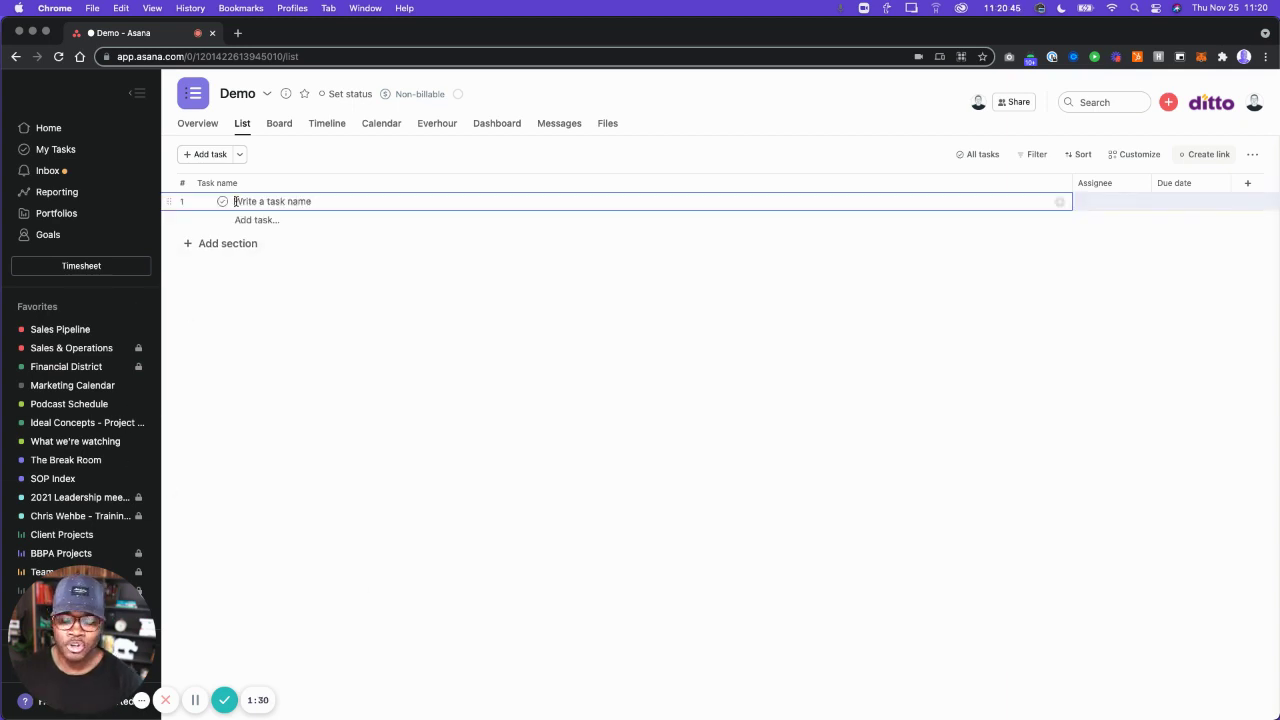
pyautogui.write('I')
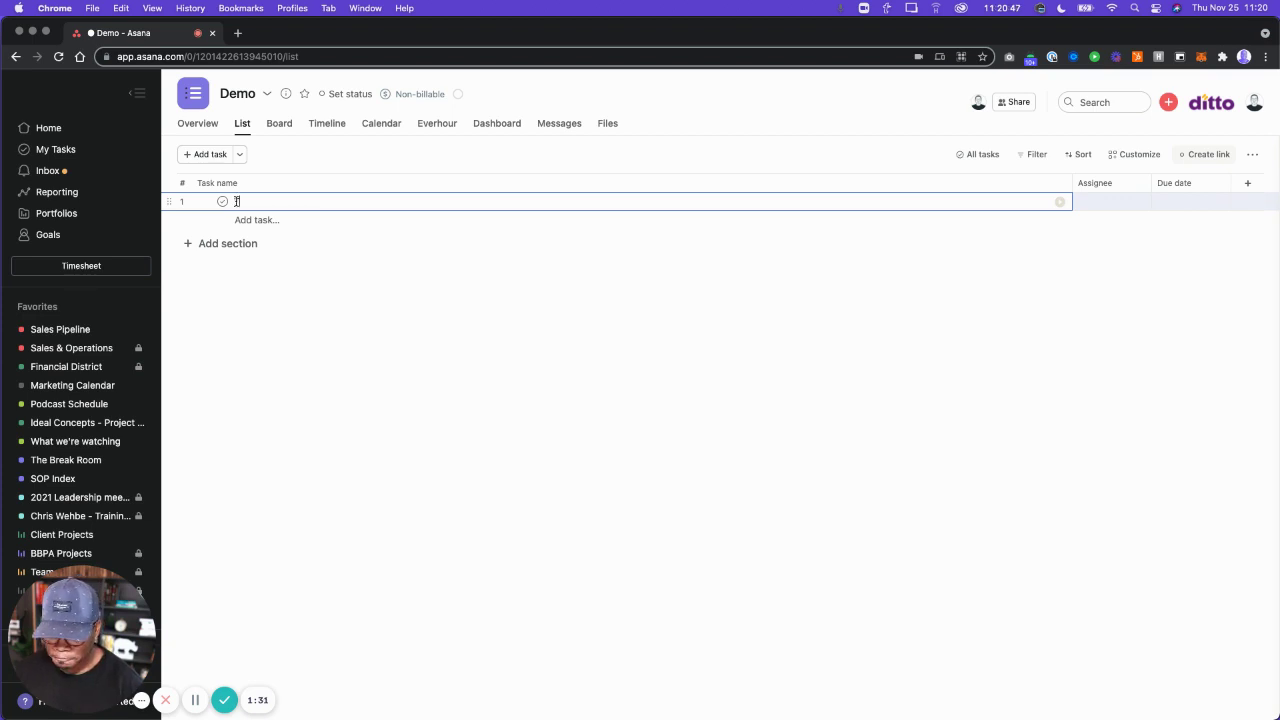
pyautogui.write('Task template')
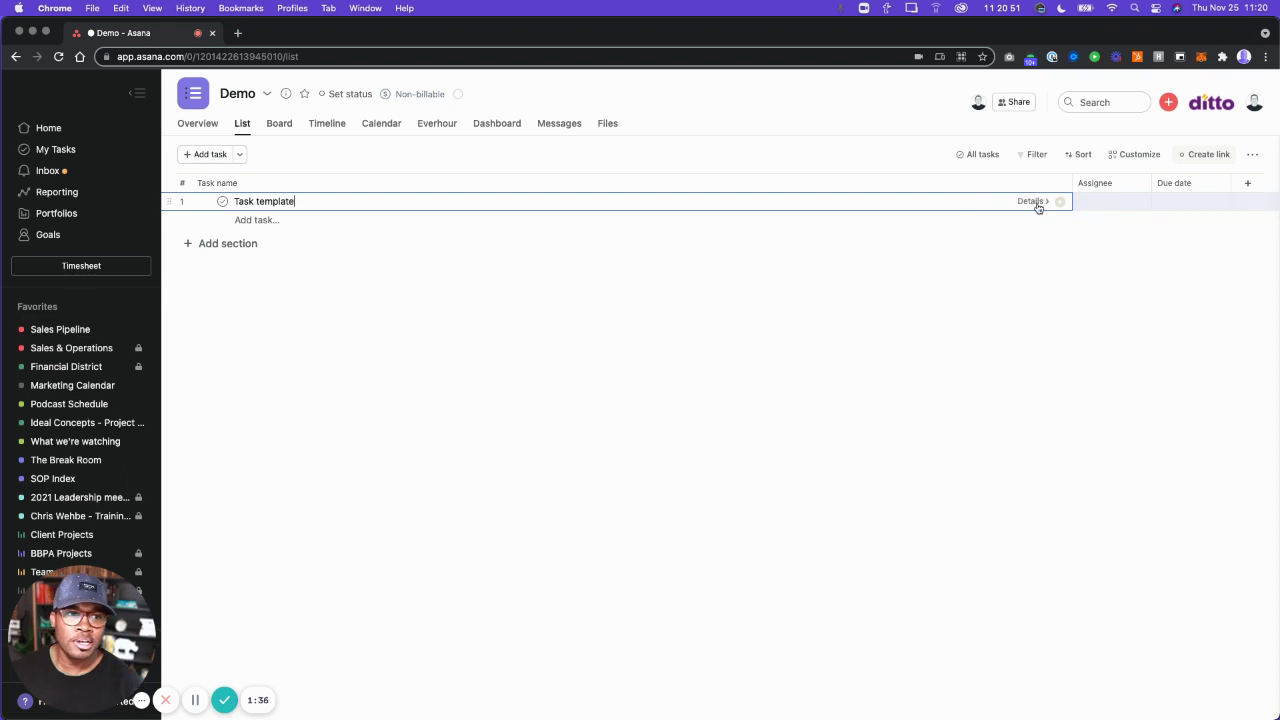
pyautogui.click(1036, 203)
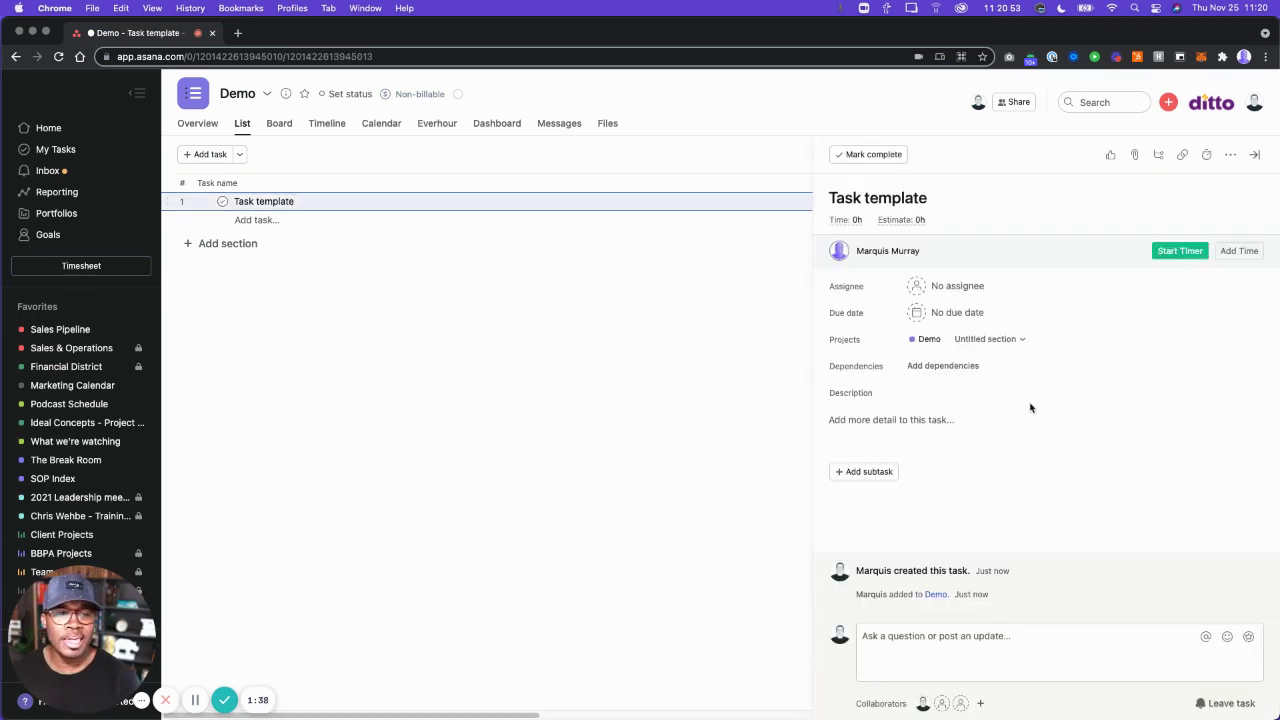
pyautogui.click(933, 423)
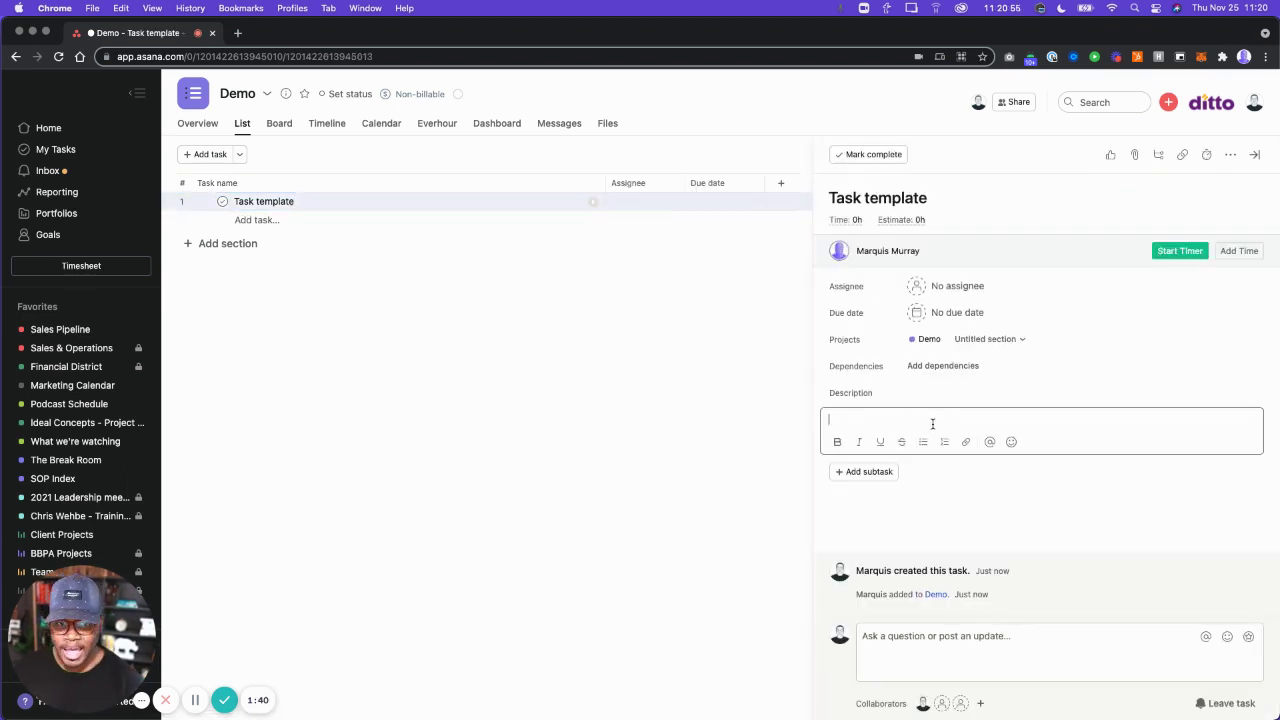
pyautogui.write('NOtes here.')
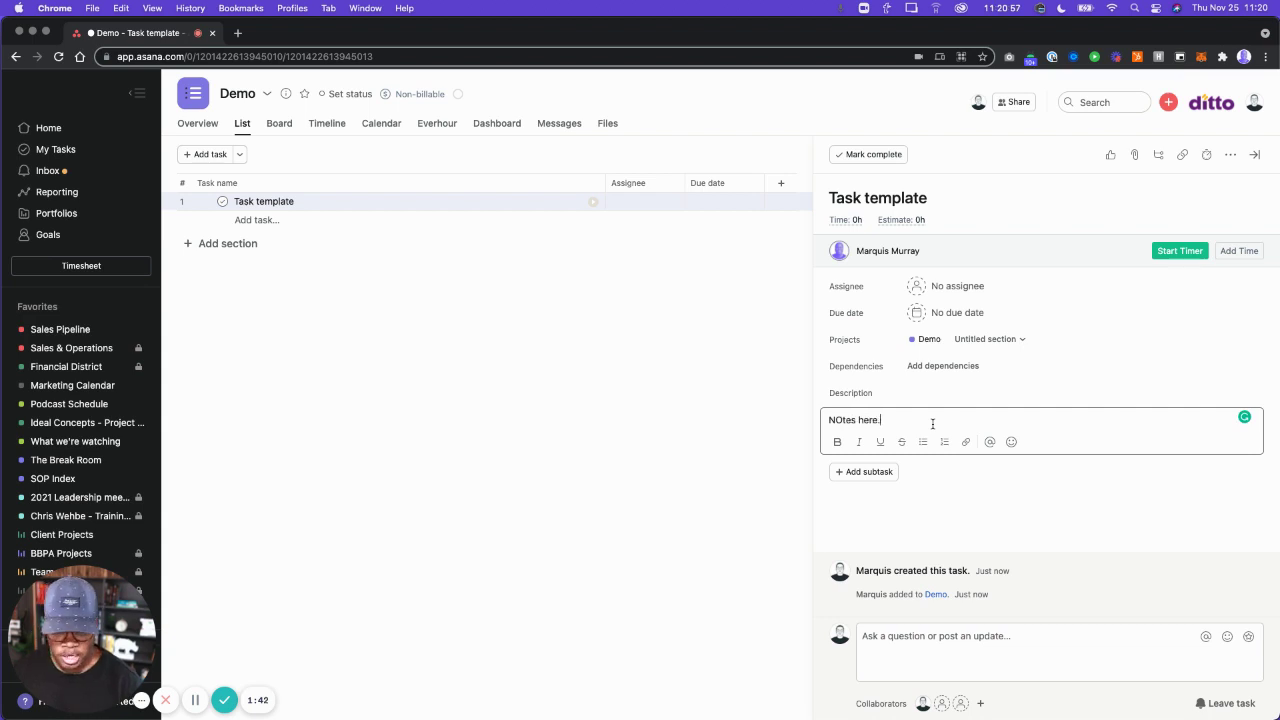
pyautogui.click(849, 420)
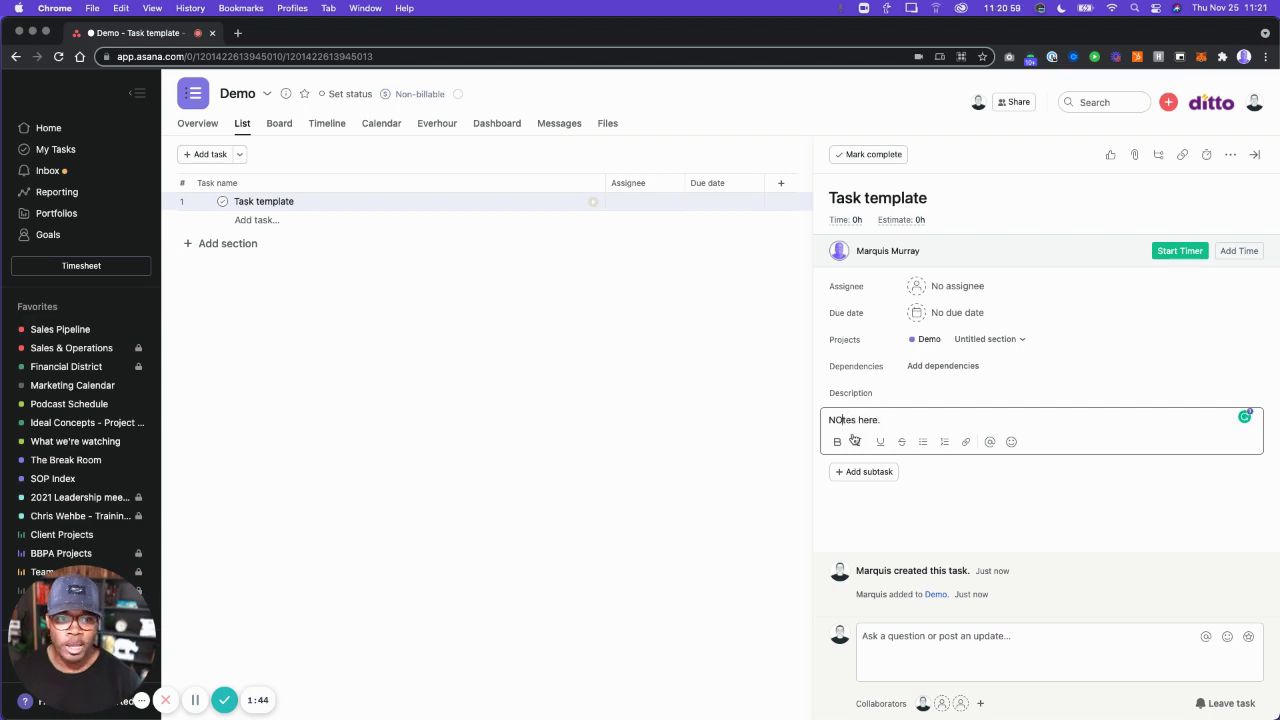
pyautogui.press('BackSpace')
pyautogui.write('o')
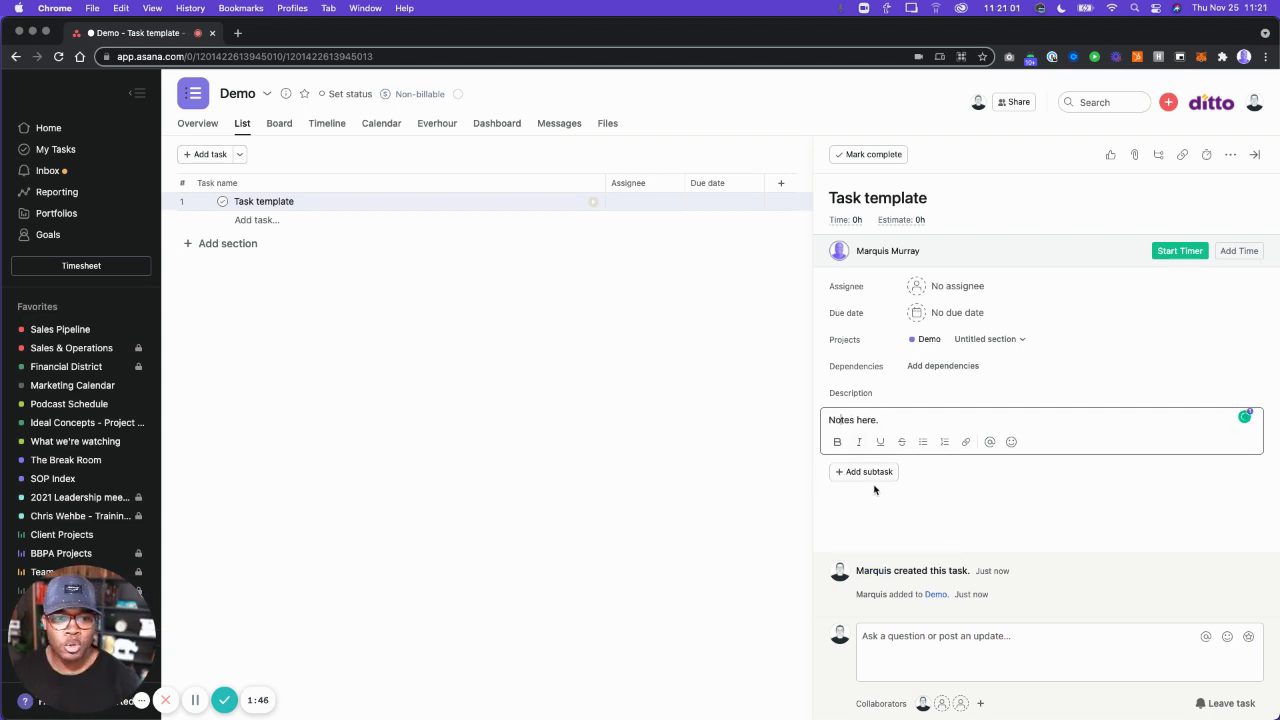
# Add a 'Header:' section and an 'Other tasks' subtask to Task template.
pyautogui.click(871, 474)
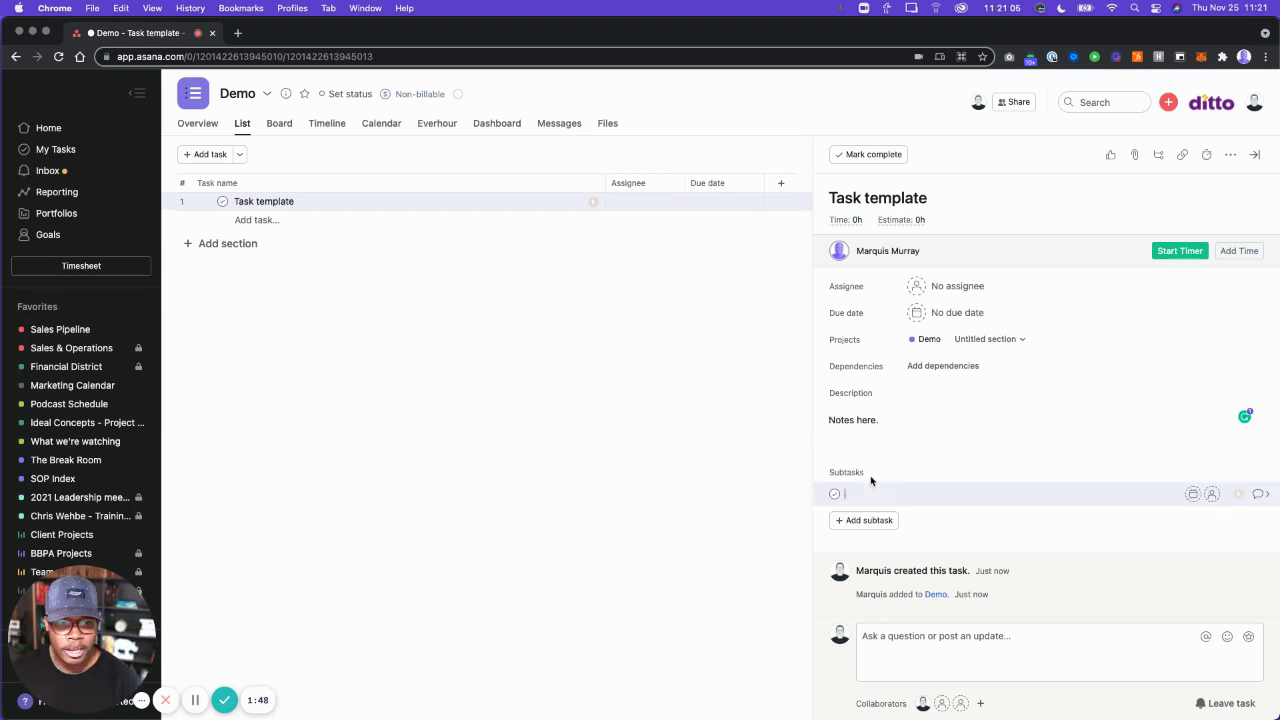
pyautogui.write('Header:')
pyautogui.press('Return')
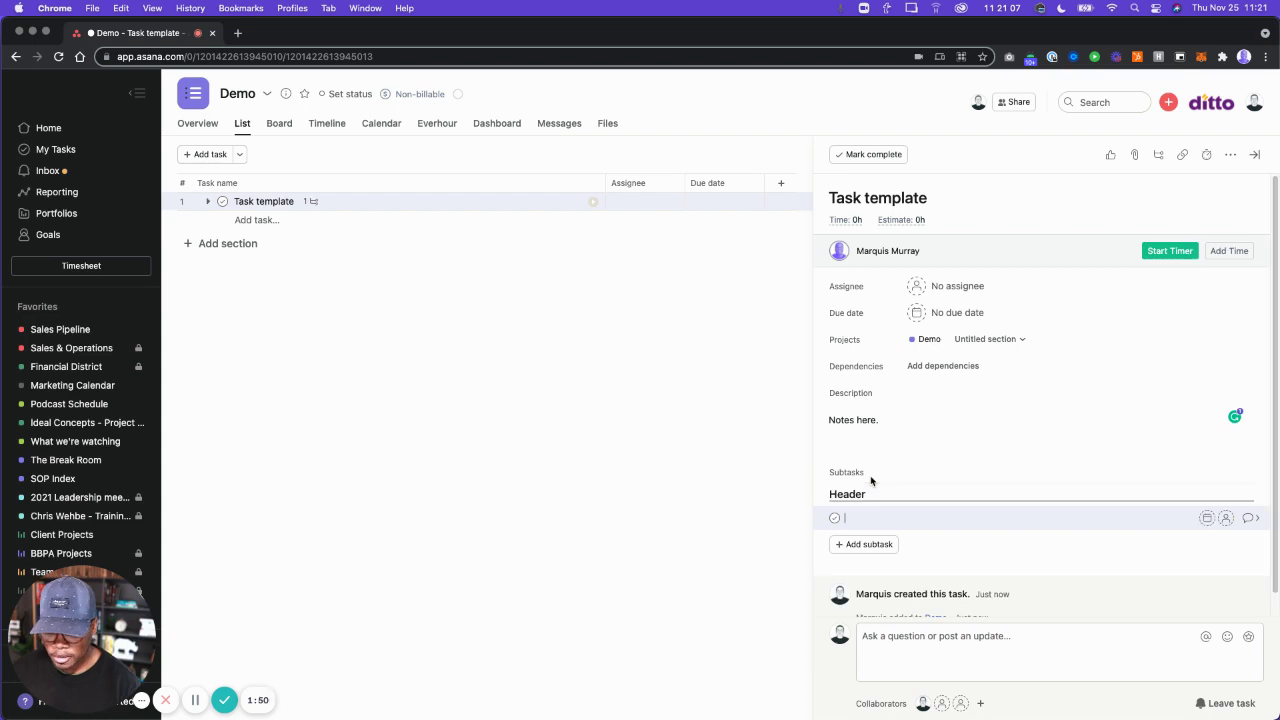
pyautogui.write('Other tasks')
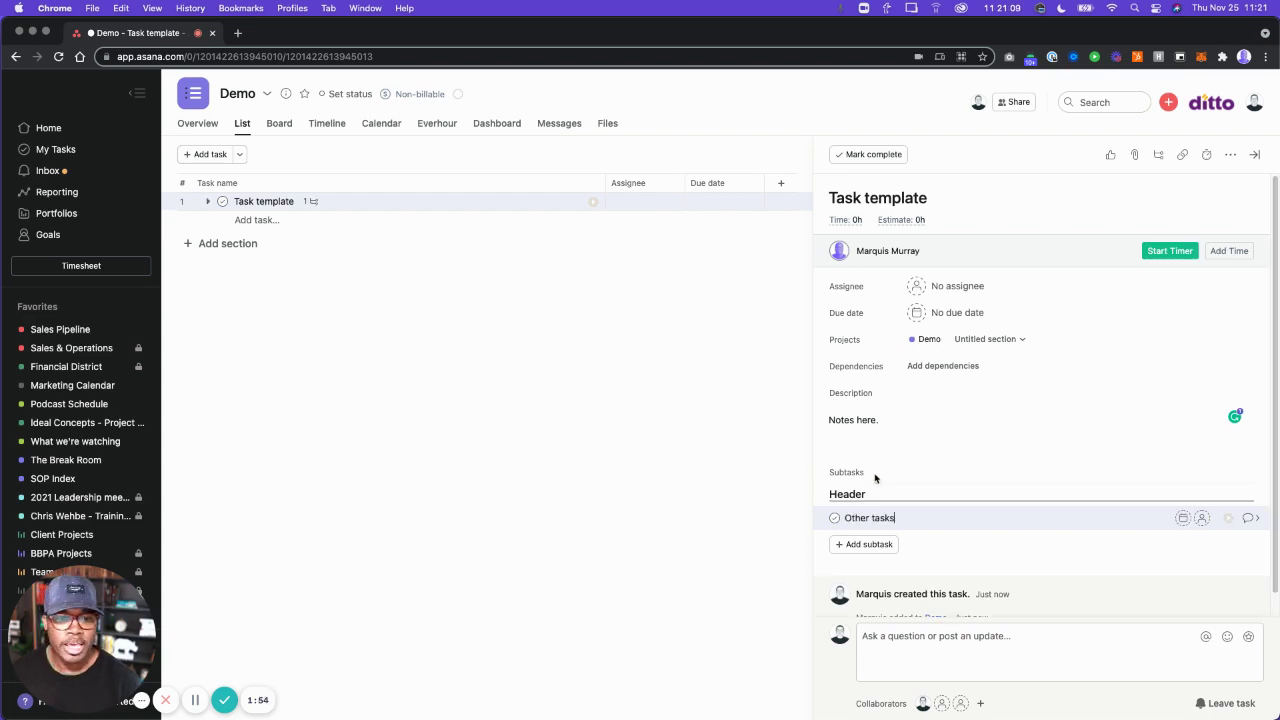
# Convert the Task template task into a reusable task template.
pyautogui.click(1231, 155)
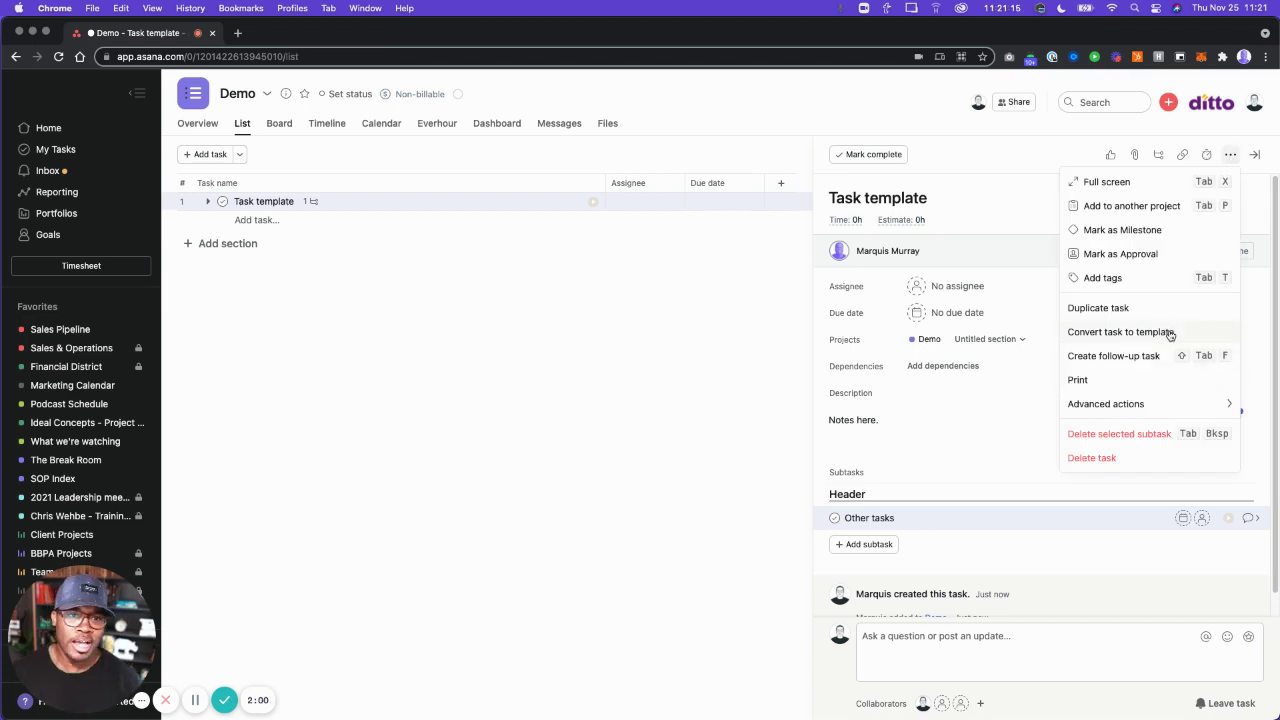
pyautogui.click(1170, 334)
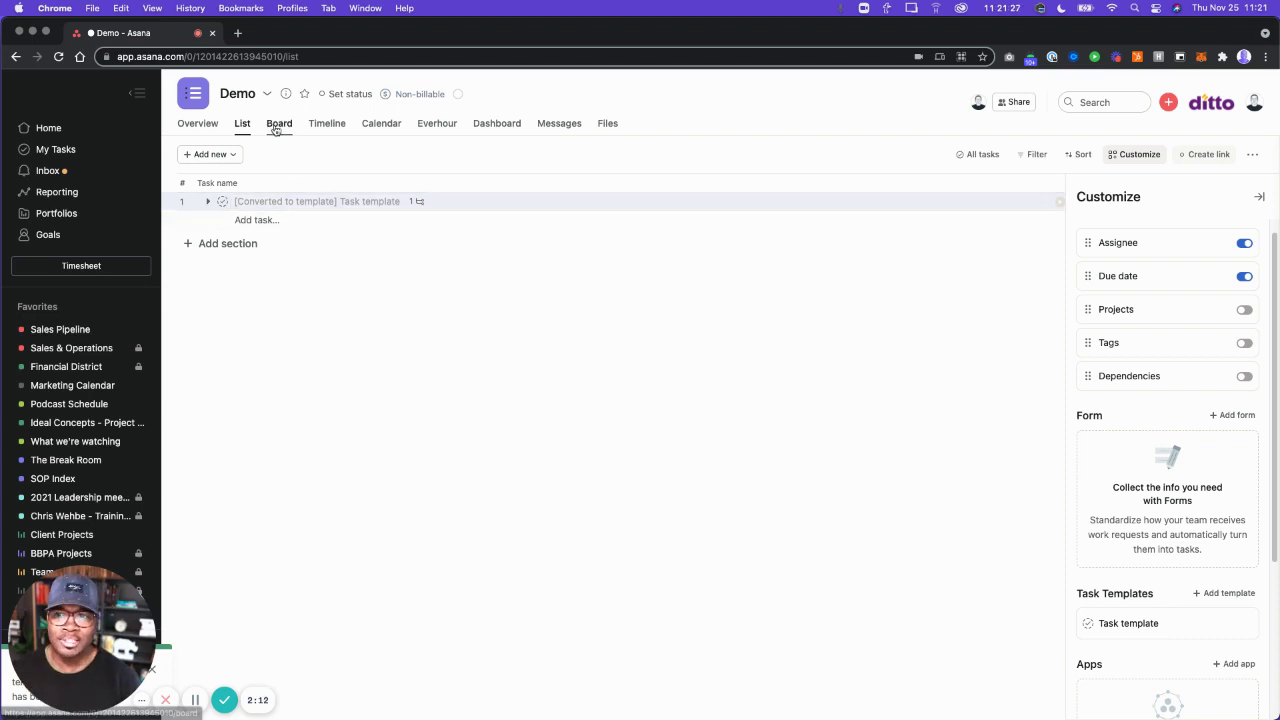
# Switch Demo to board view and add Draft, Post production and Post to YouTube sections.
pyautogui.click(276, 127)
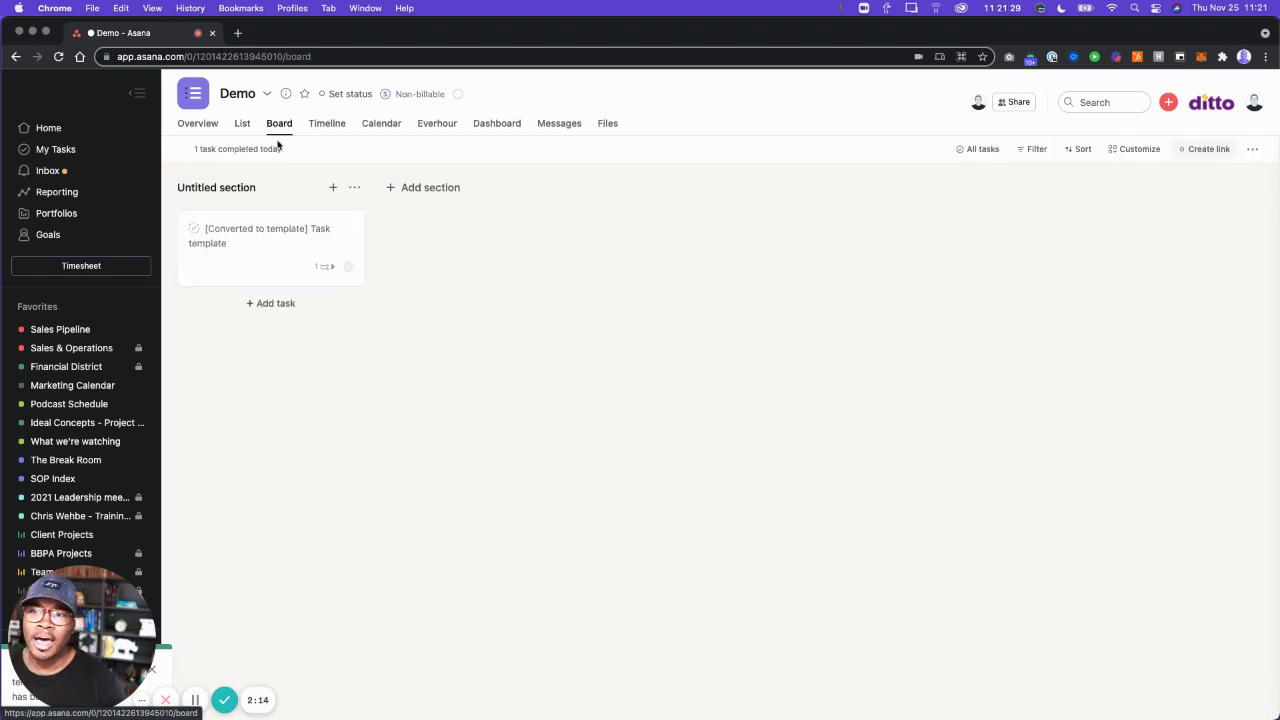
pyautogui.click(438, 192)
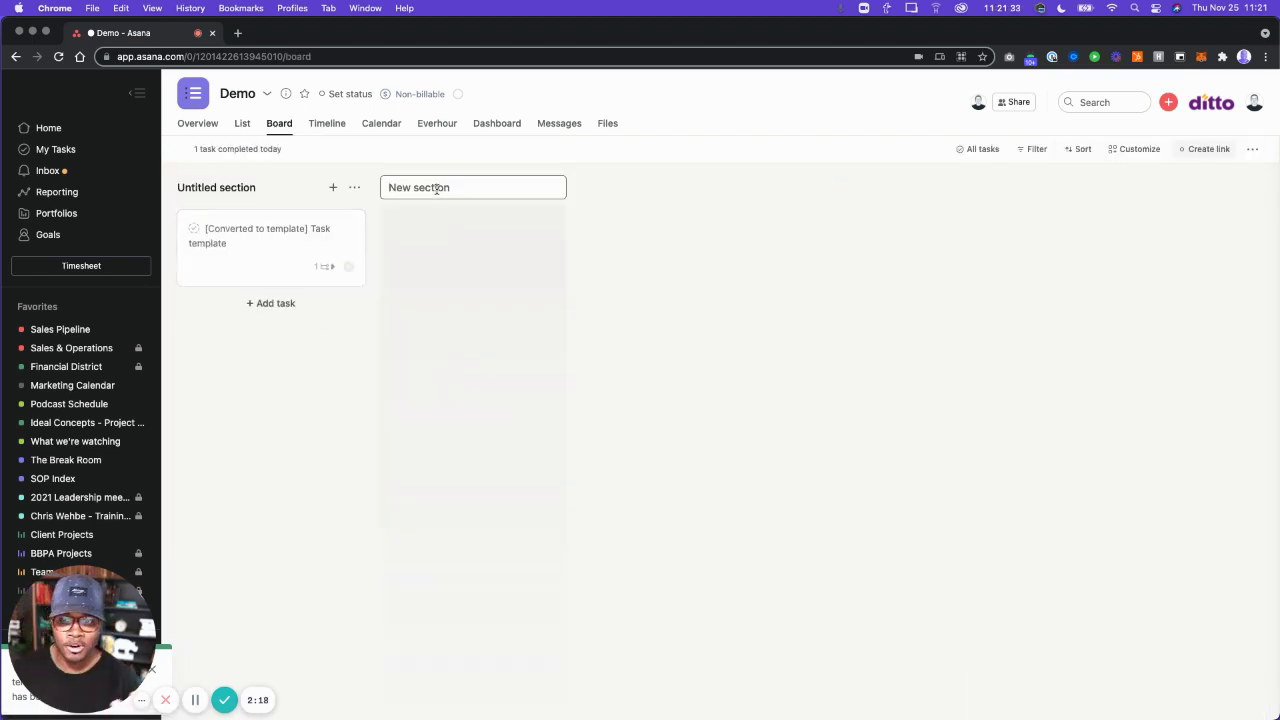
pyautogui.write('Draft')
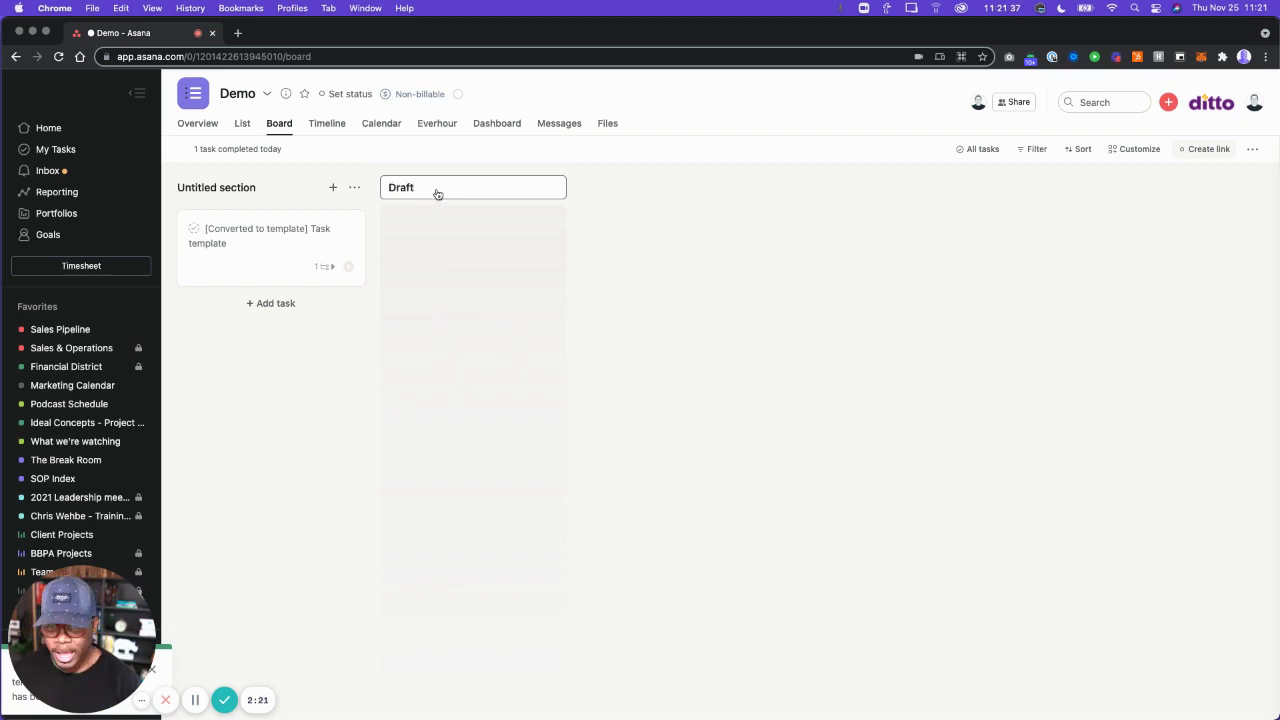
pyautogui.press('Return')
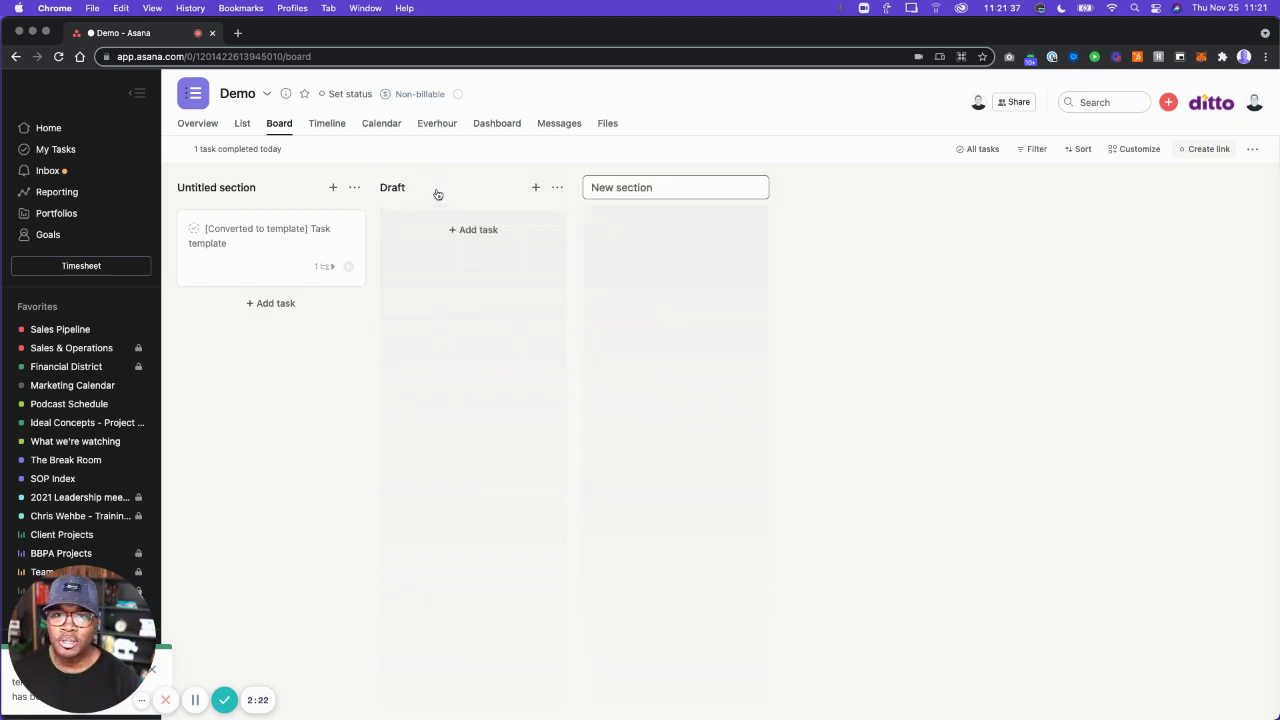
pyautogui.write('Post')
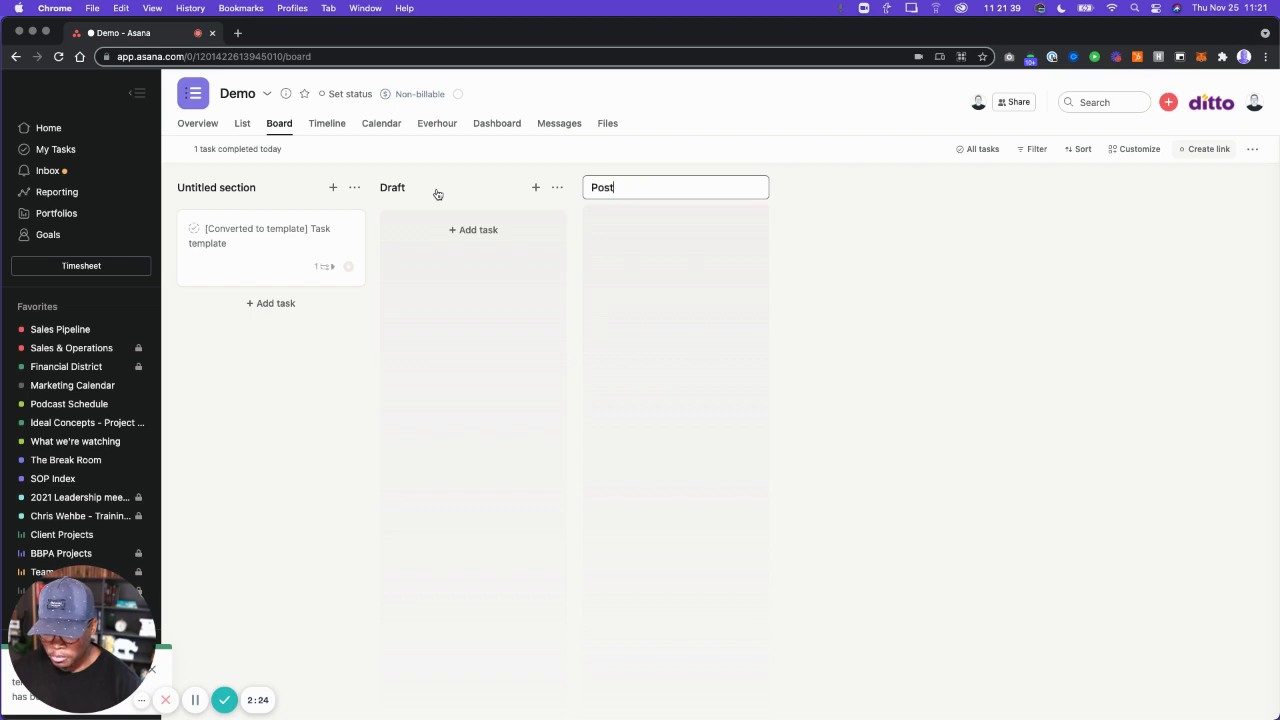
pyautogui.write(' production')
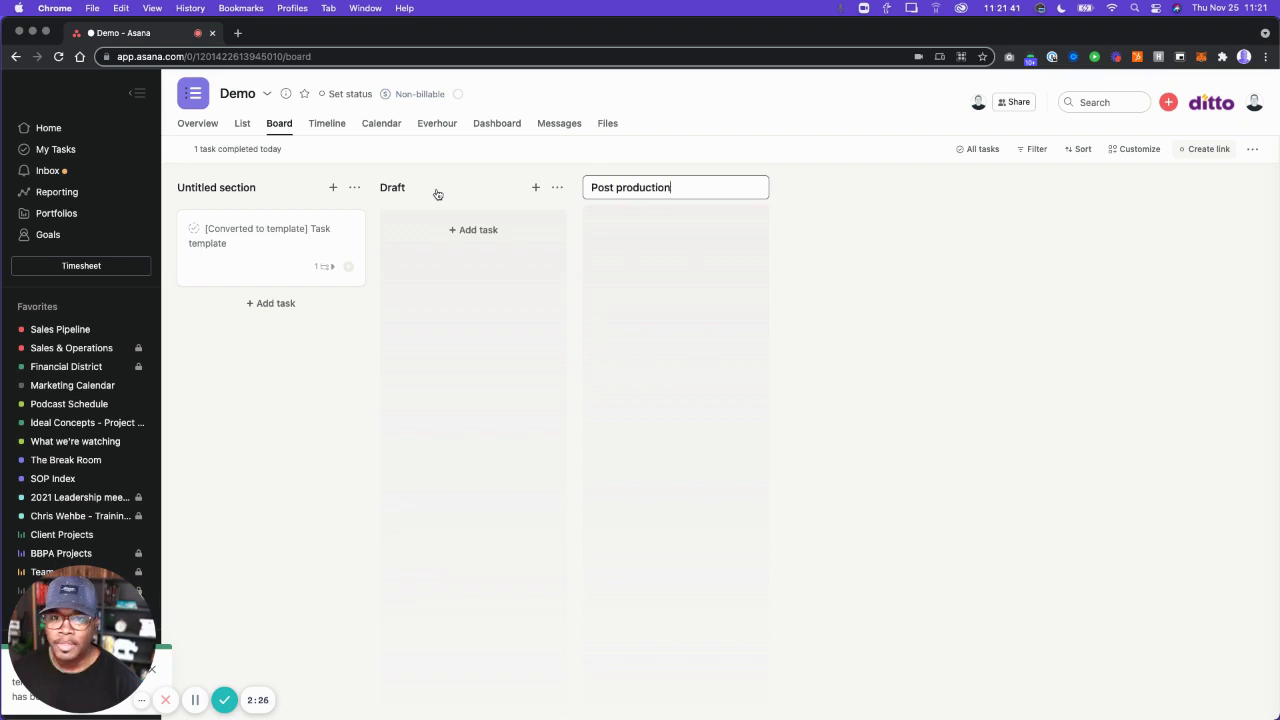
pyautogui.click(437, 194)
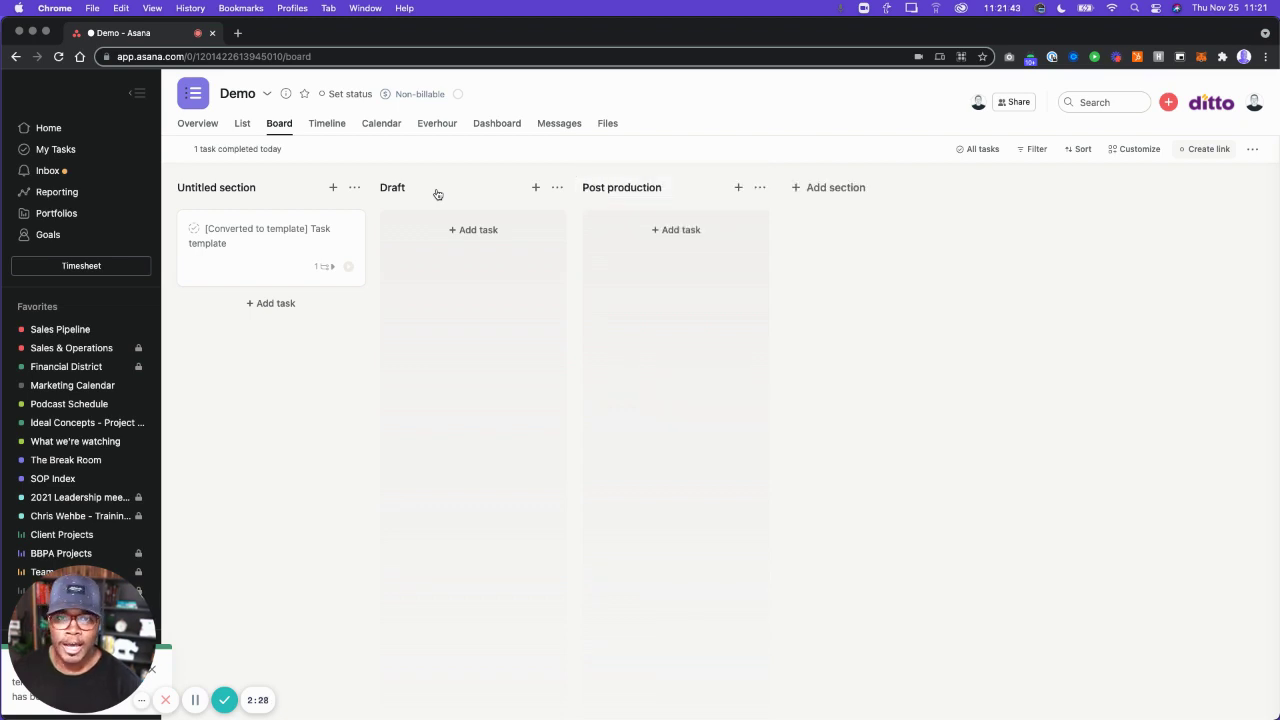
pyautogui.click(824, 187)
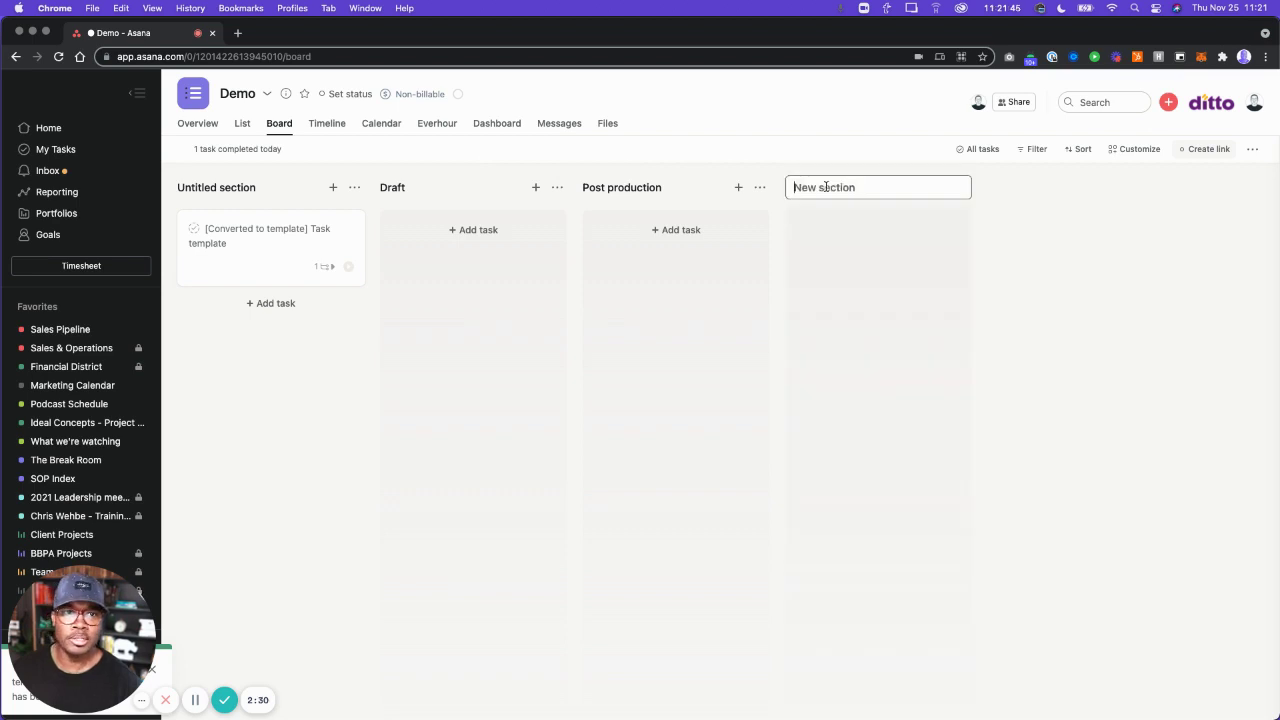
pyautogui.write('Post to Y')
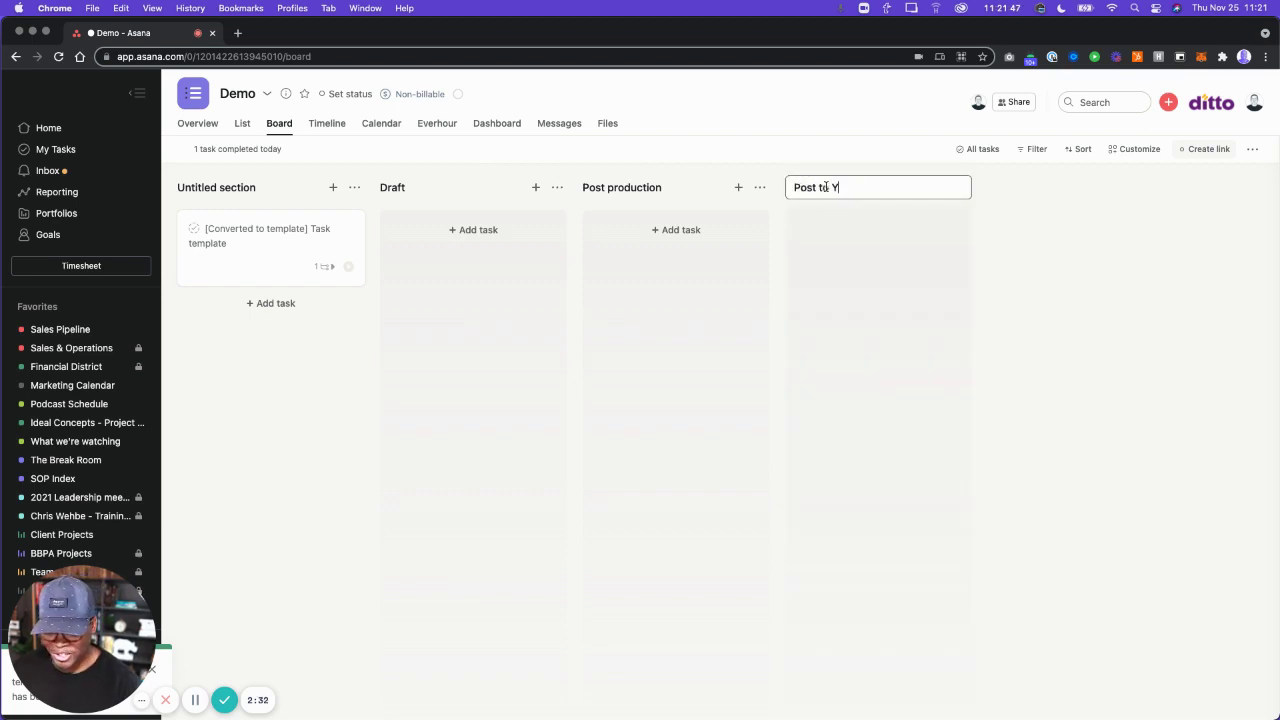
pyautogui.write('ouTube')
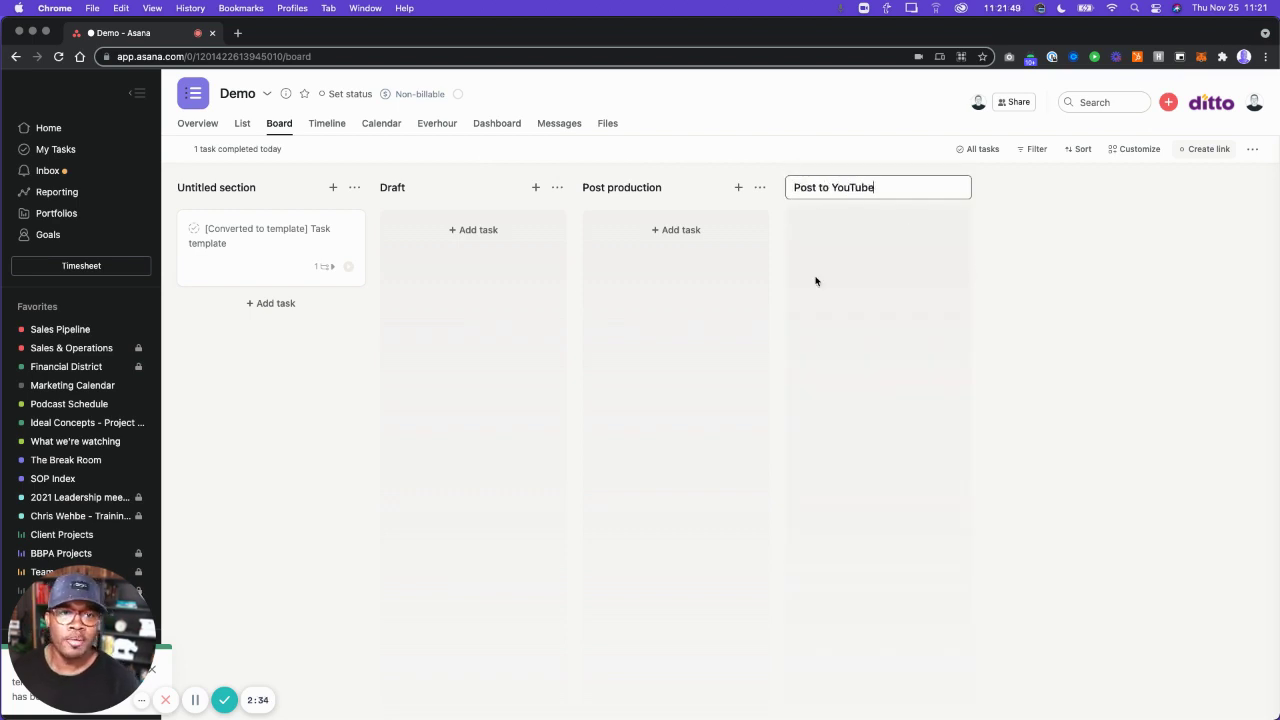
pyautogui.click(285, 303)
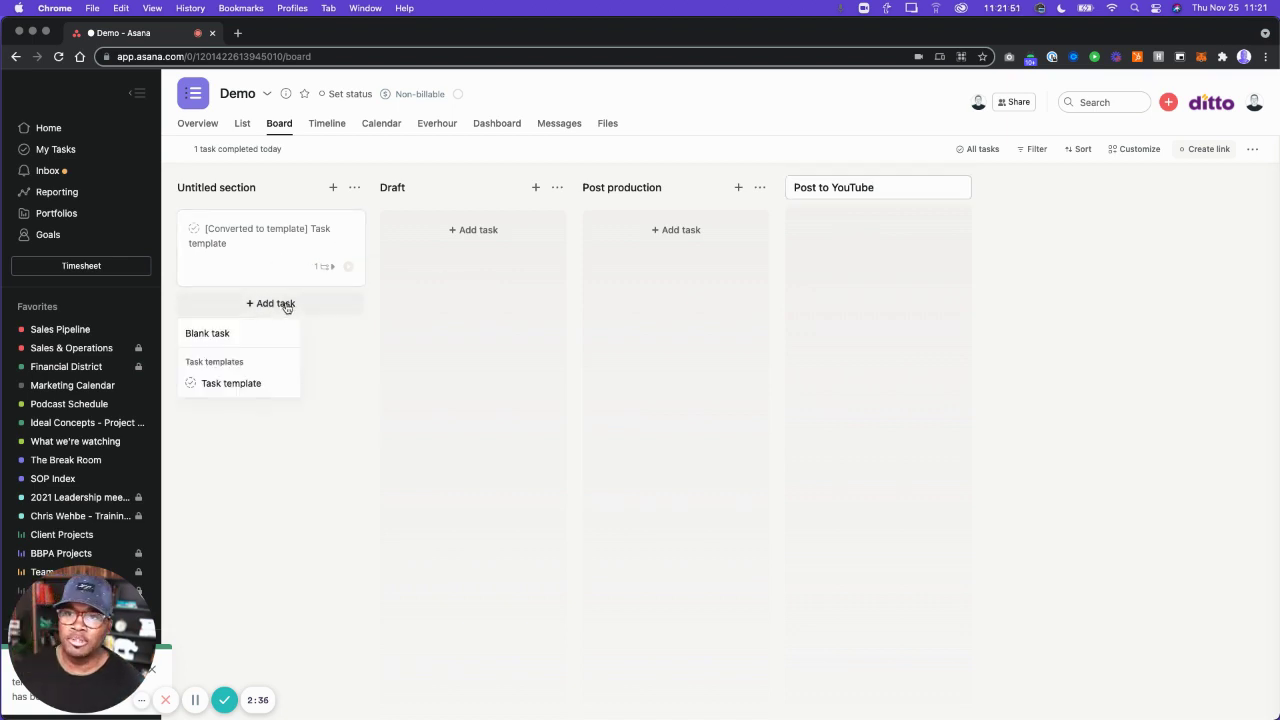
# Create a task from Task template and drag its card into the Draft column.
pyautogui.click(247, 384)
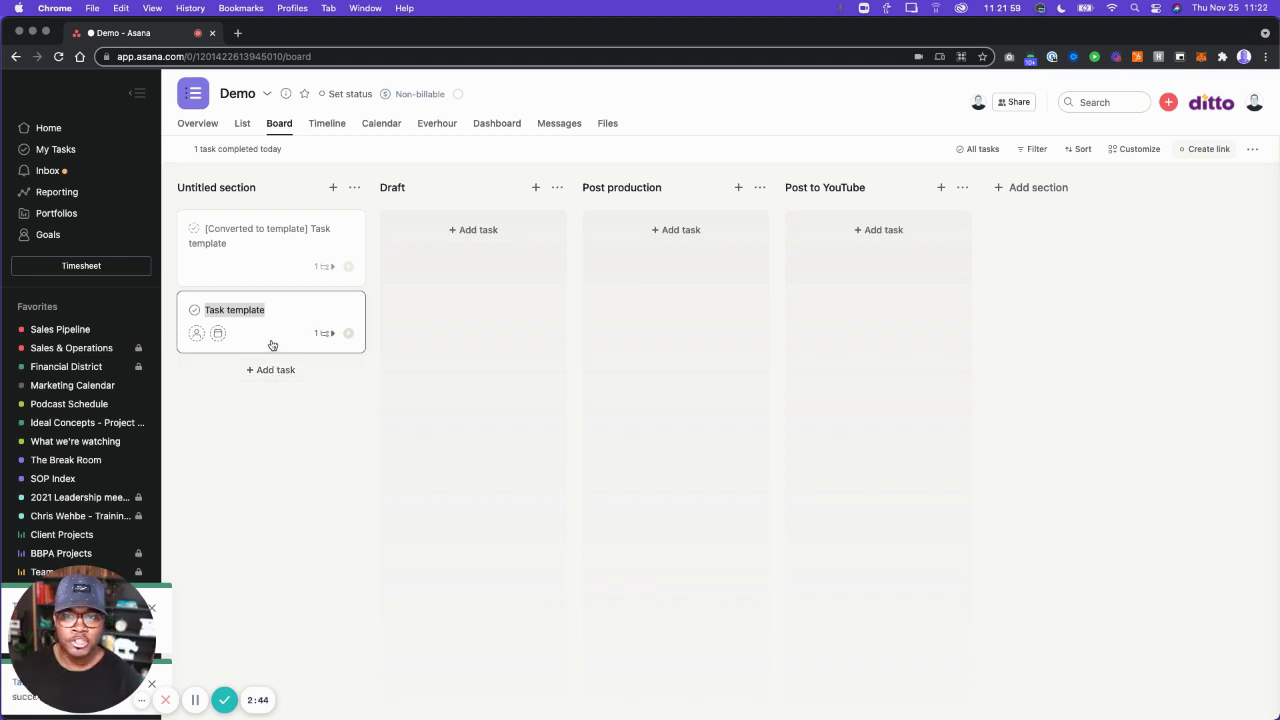
pyautogui.moveTo(280, 338); pyautogui.dragTo(483, 266)
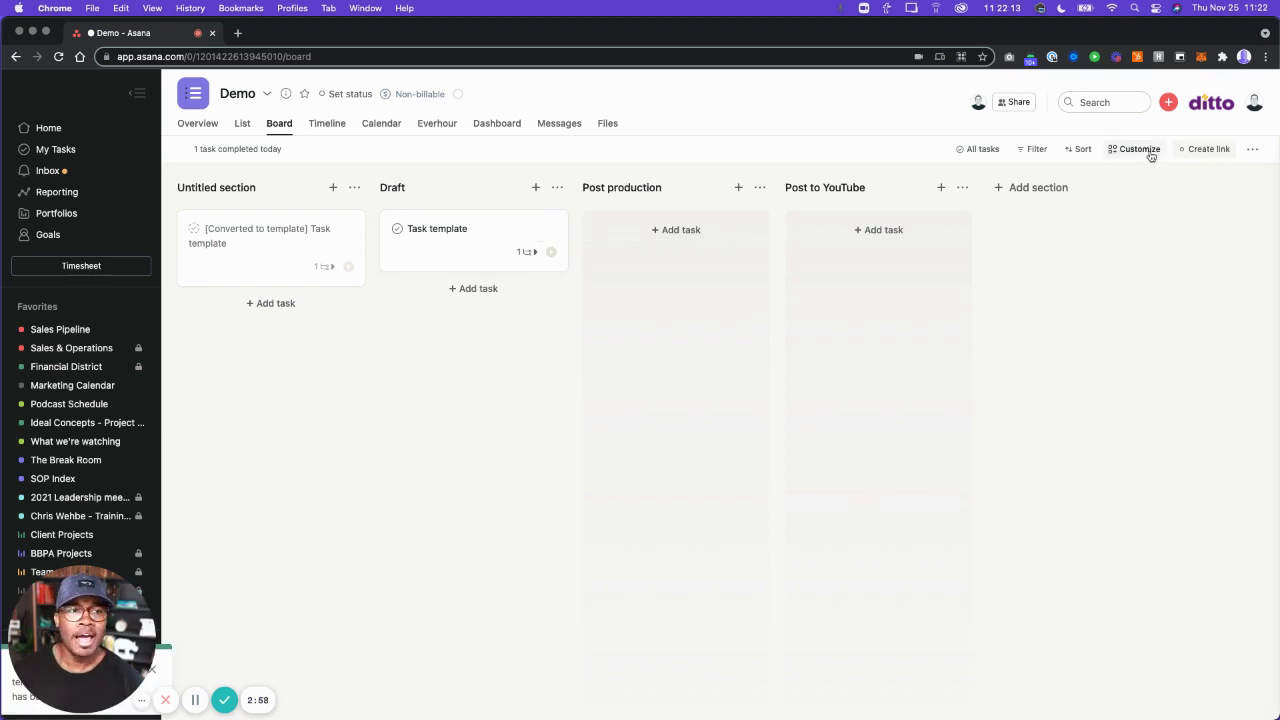
# Add the Dev Status field from the field library to the Demo project.
pyautogui.click(1140, 150)
pyautogui.click(1237, 222)
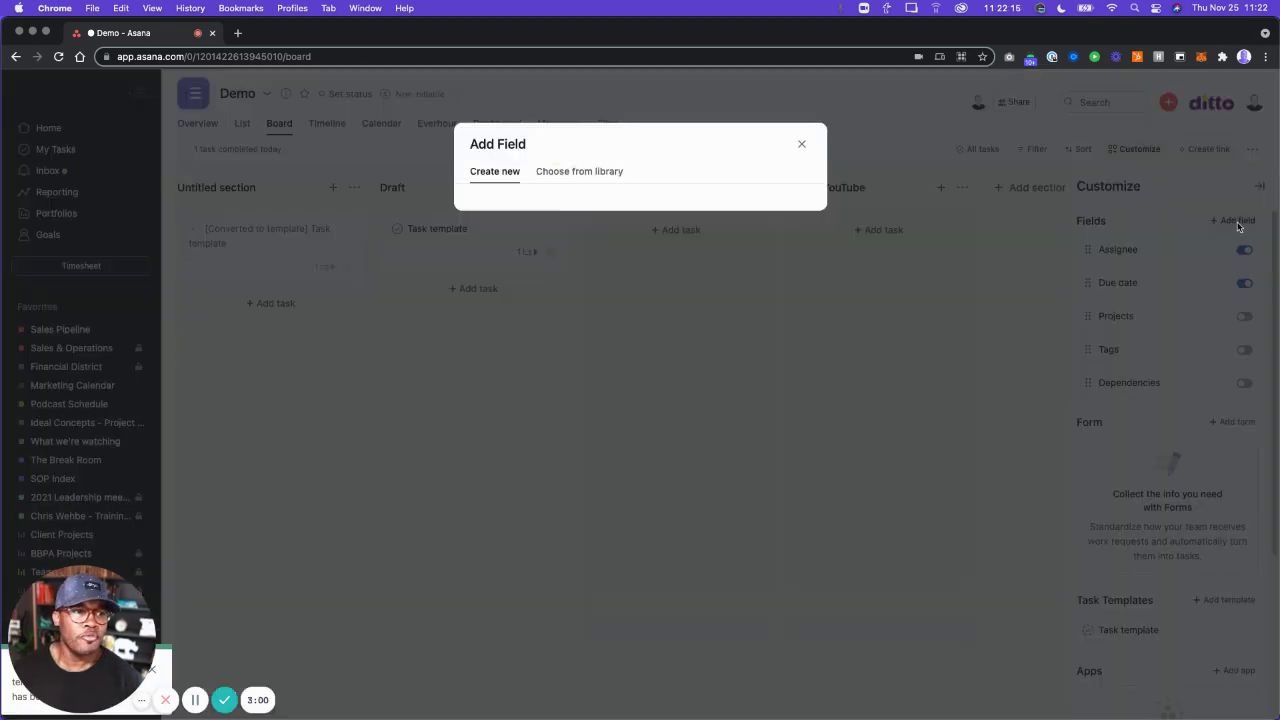
pyautogui.click(576, 173)
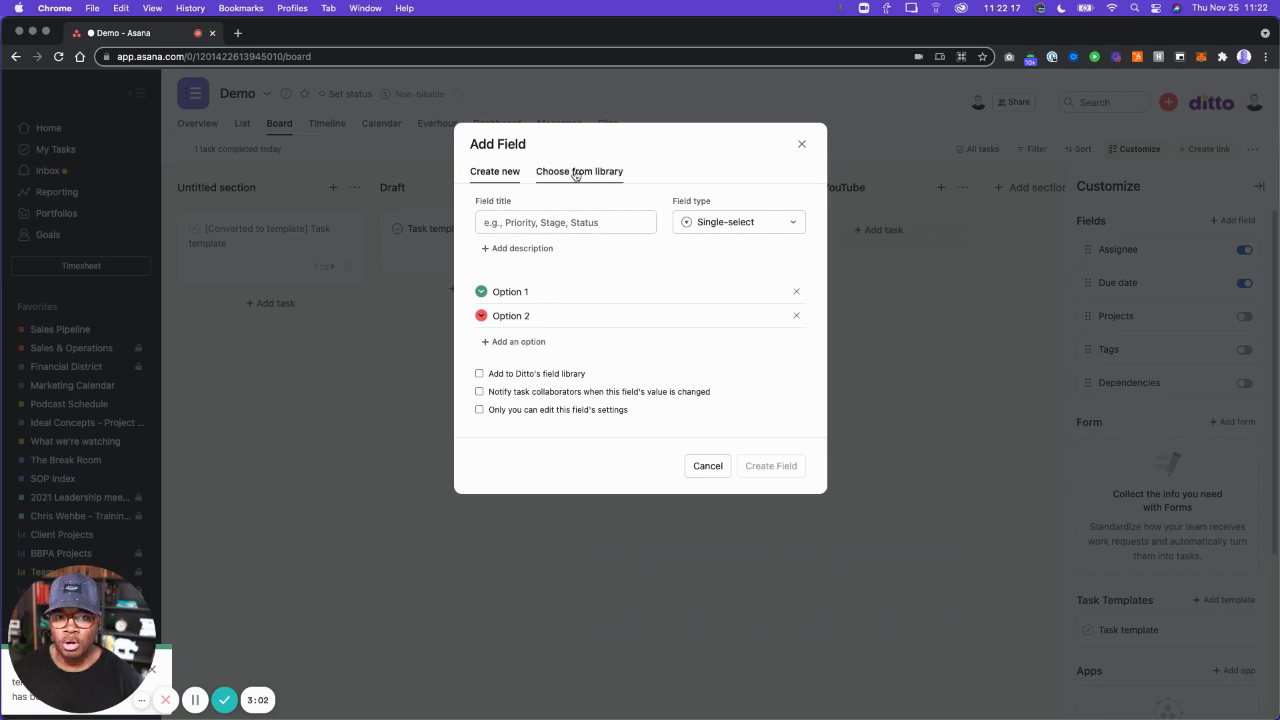
pyautogui.write('sta')
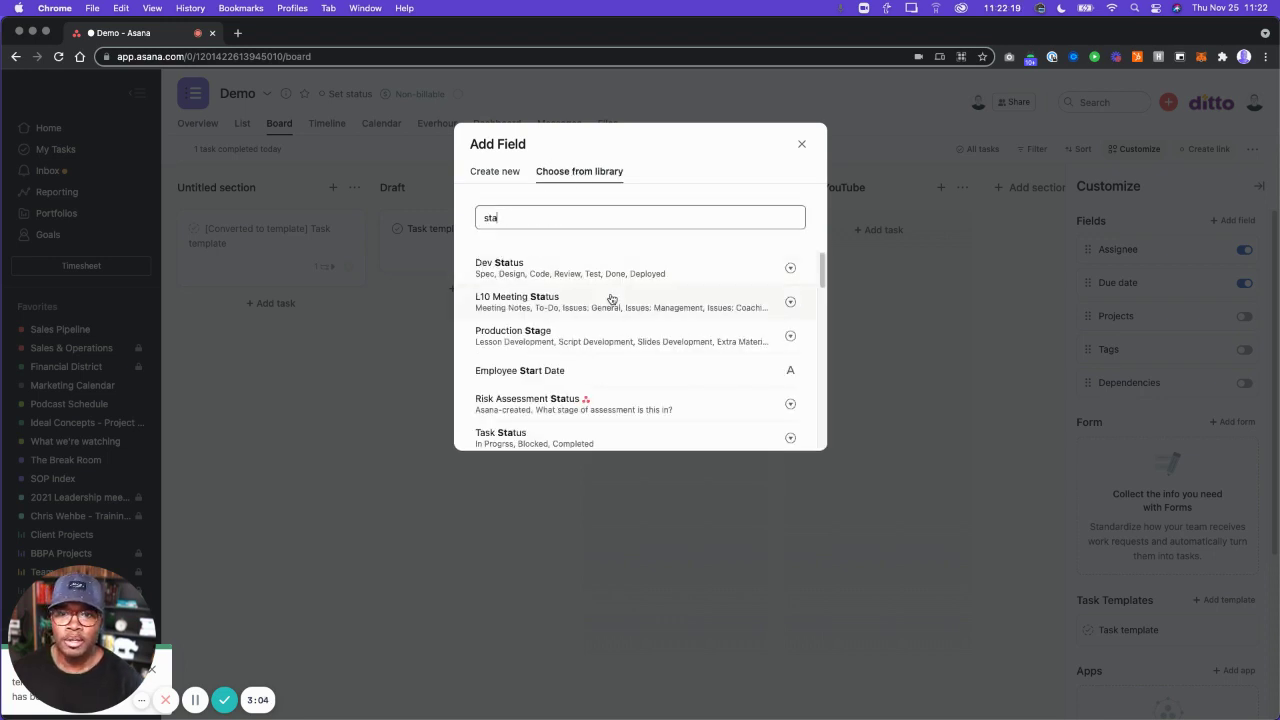
pyautogui.click(560, 276)
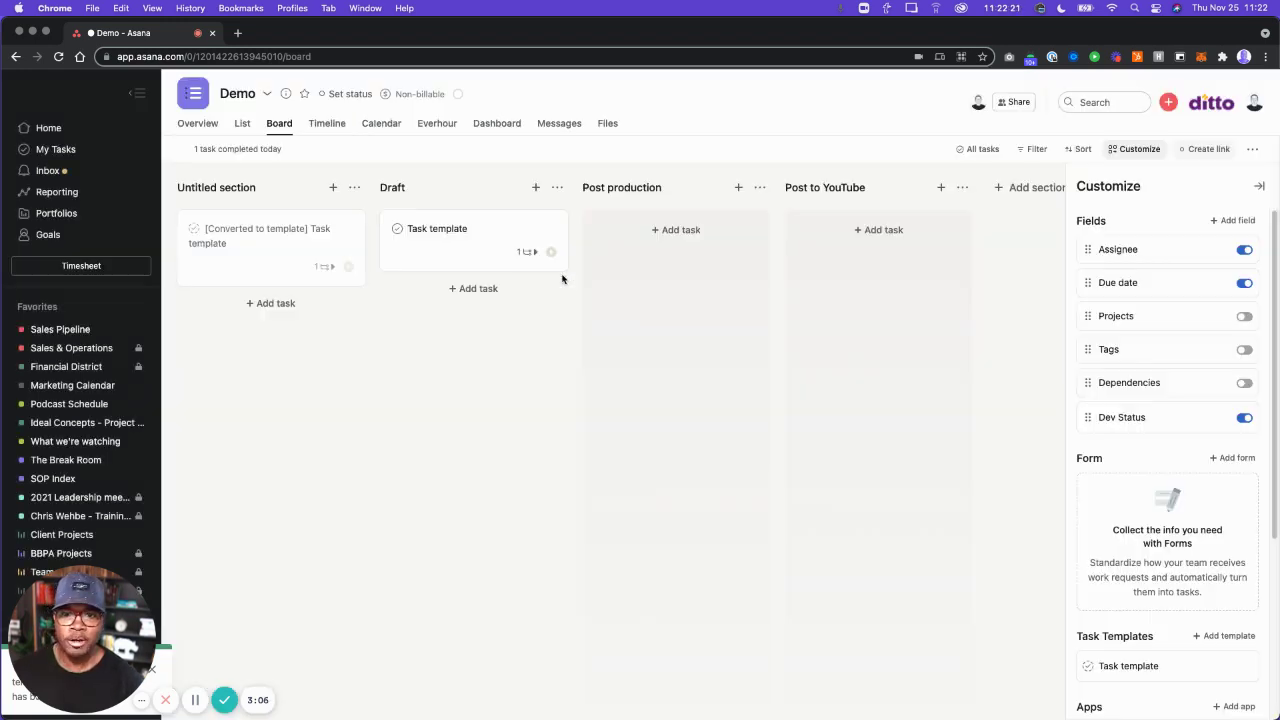
# Check Task template's Dev Status values, then bring up the project's Add rule dialog.
pyautogui.moveTo(449, 259)
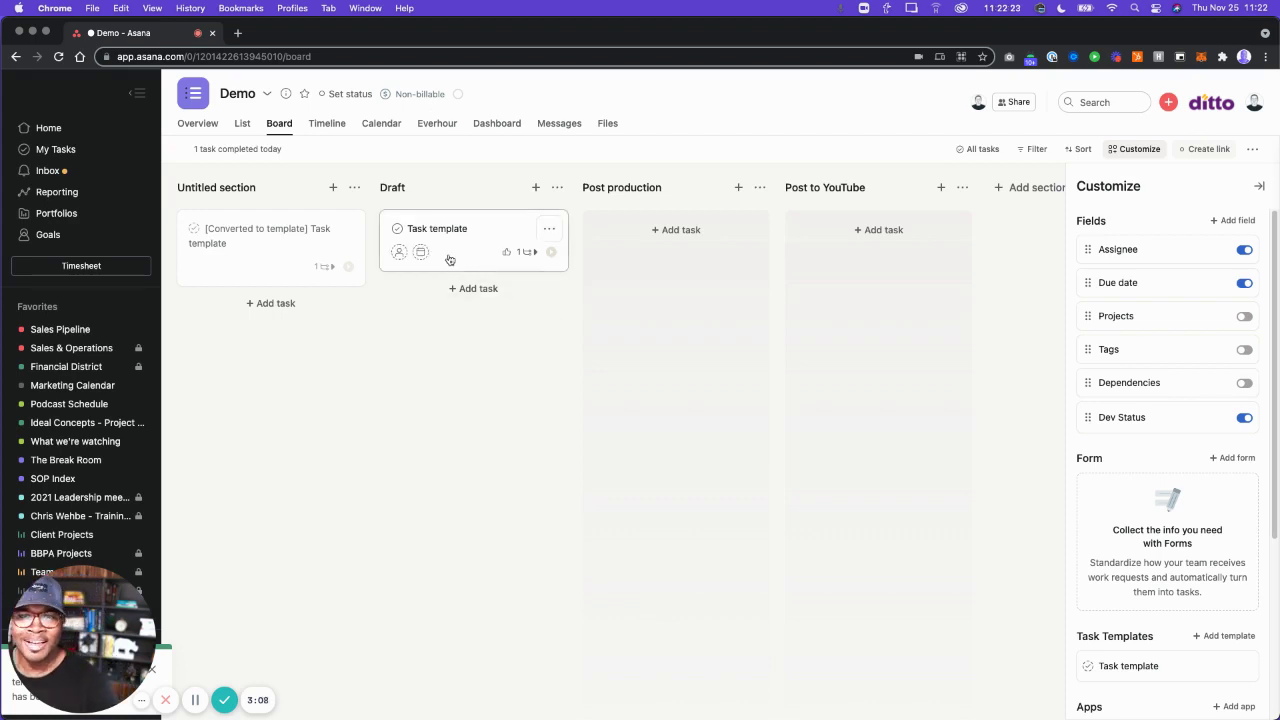
pyautogui.click(461, 258)
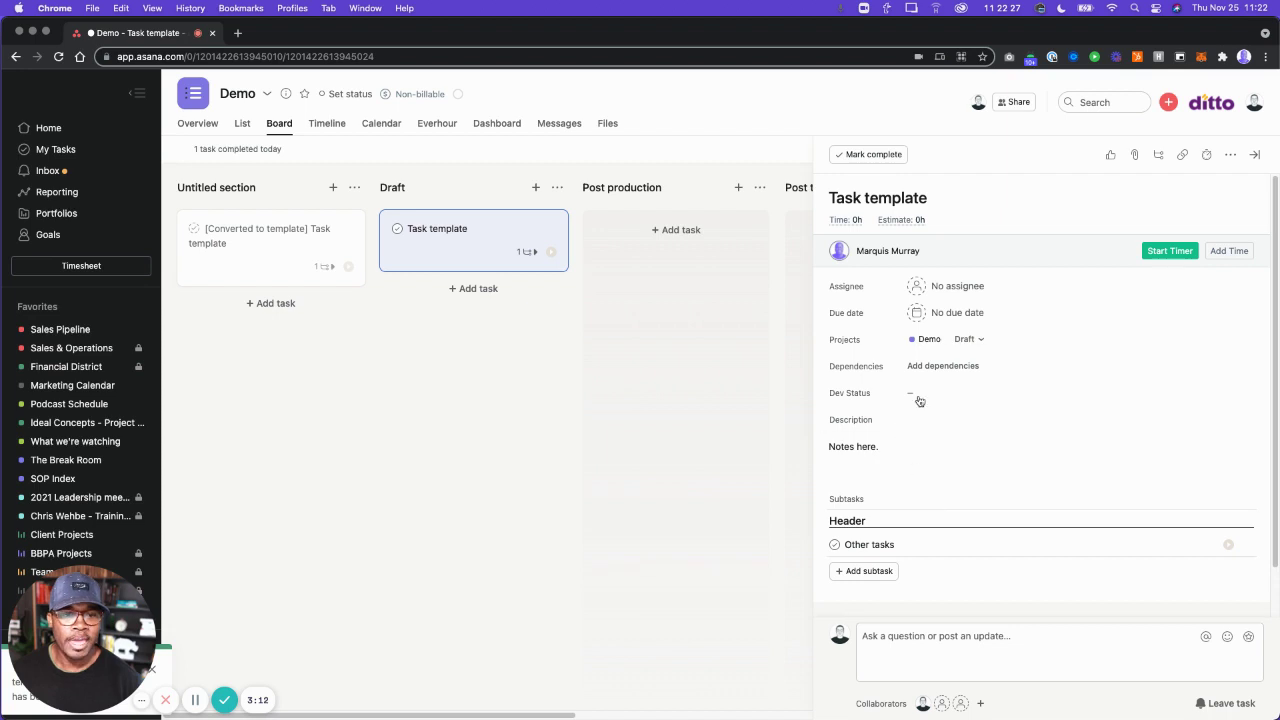
pyautogui.click(919, 395)
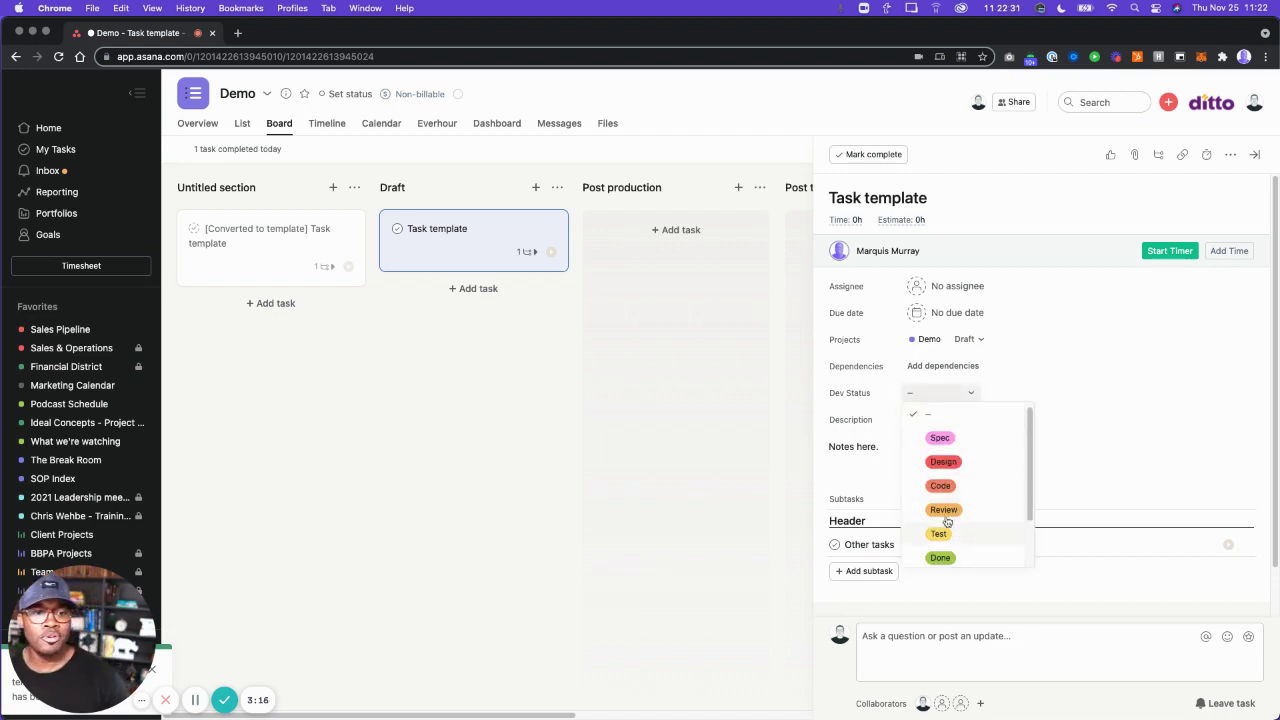
pyautogui.click(1254, 155)
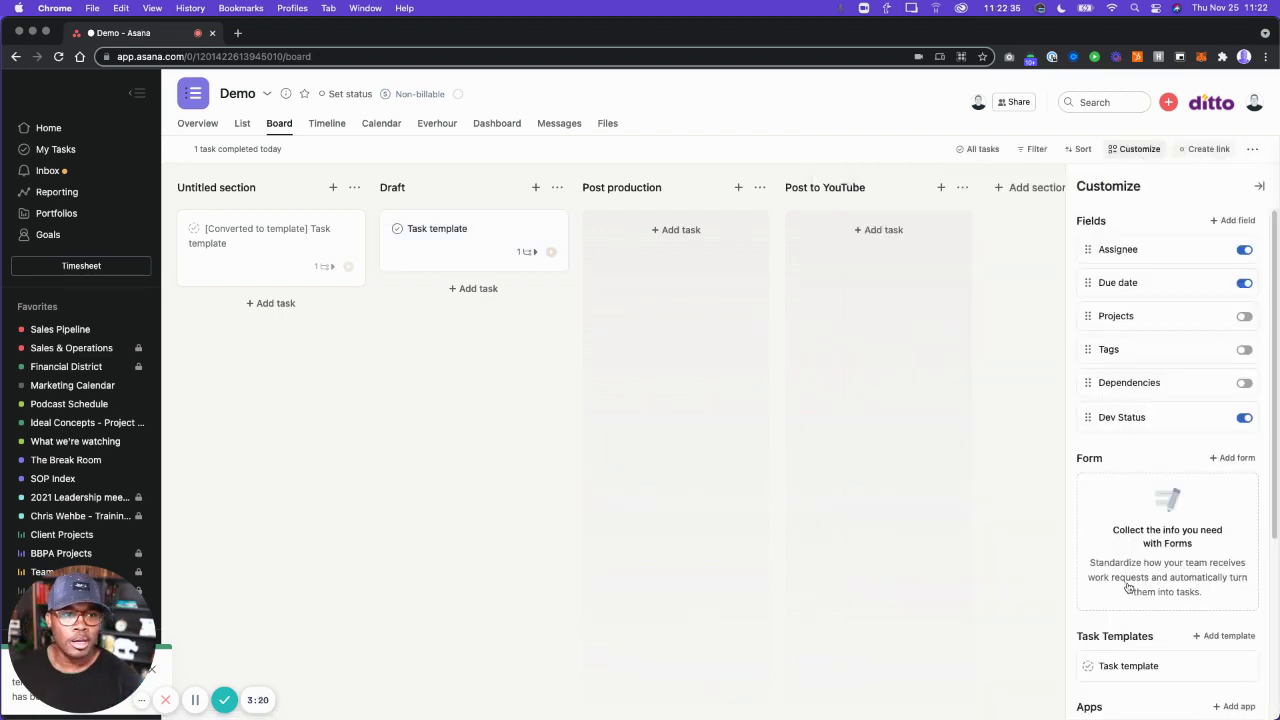
pyautogui.scroll(-5, 1125, 600)
pyautogui.click(1232, 584)
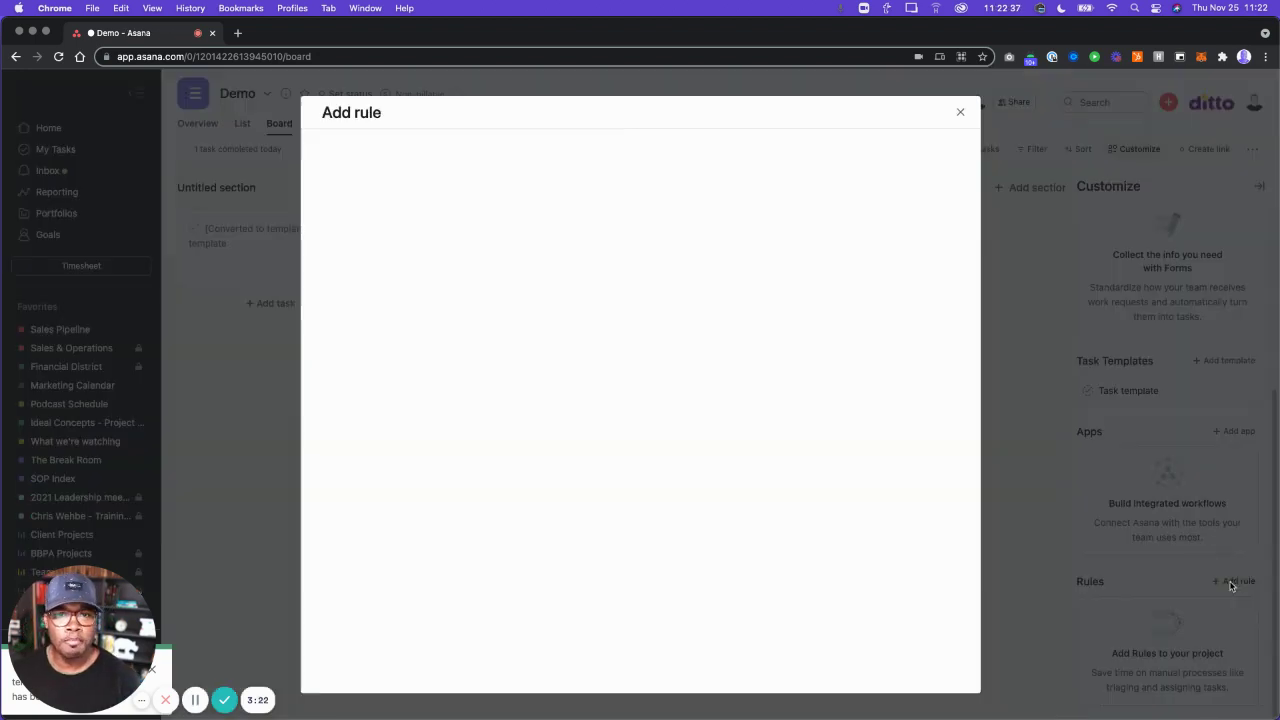
# Draft a Draft-section rule triggered by Dev Status changing to Design, with a move-to-section action.
pyautogui.click(961, 113)
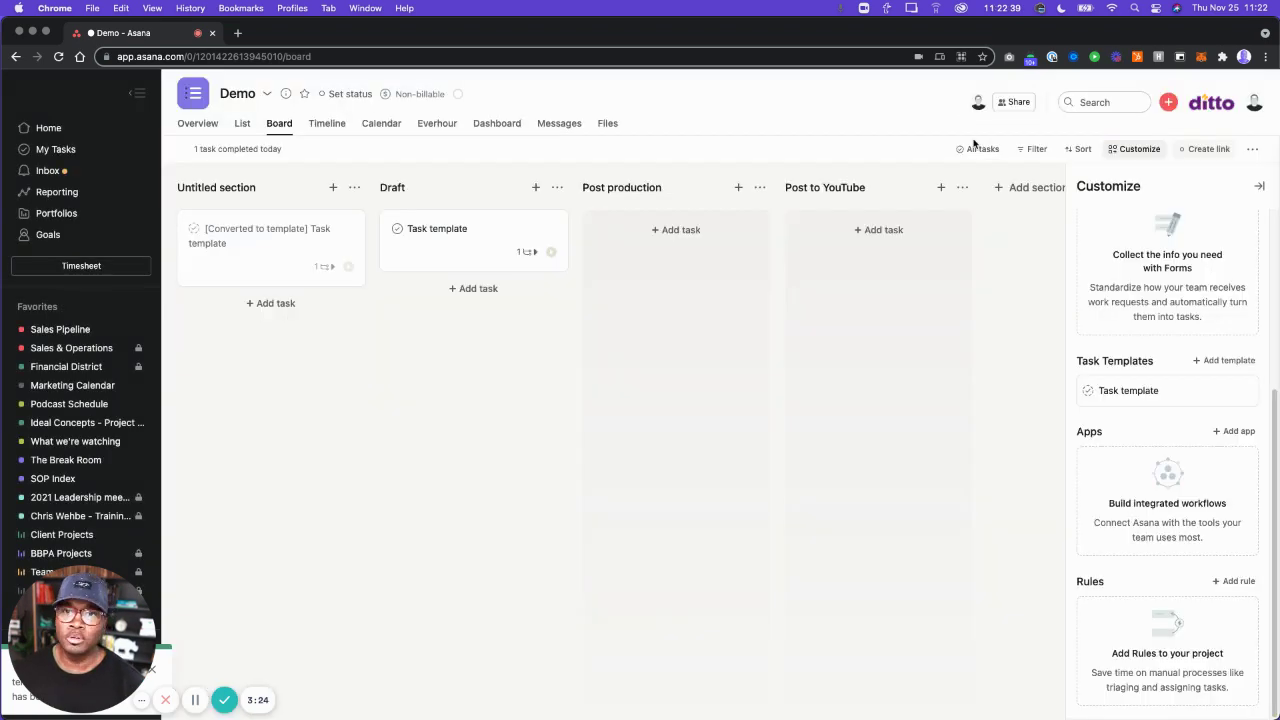
pyautogui.click(557, 187)
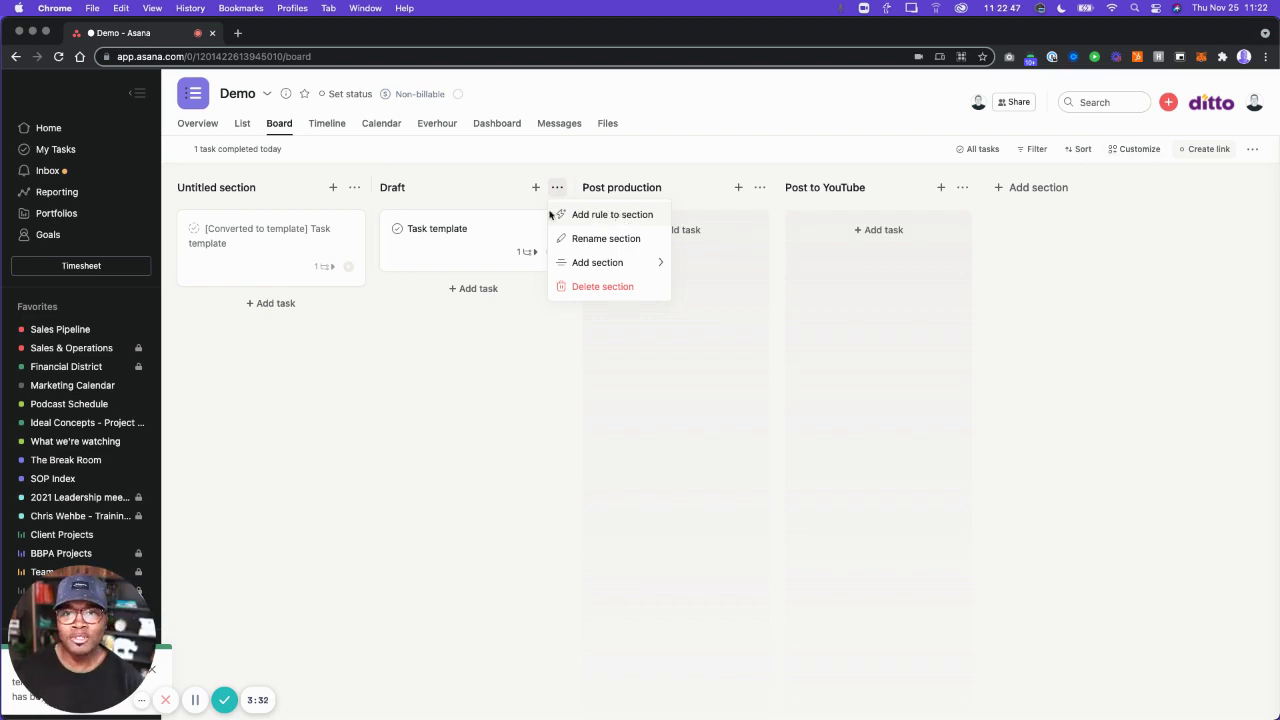
pyautogui.click(602, 216)
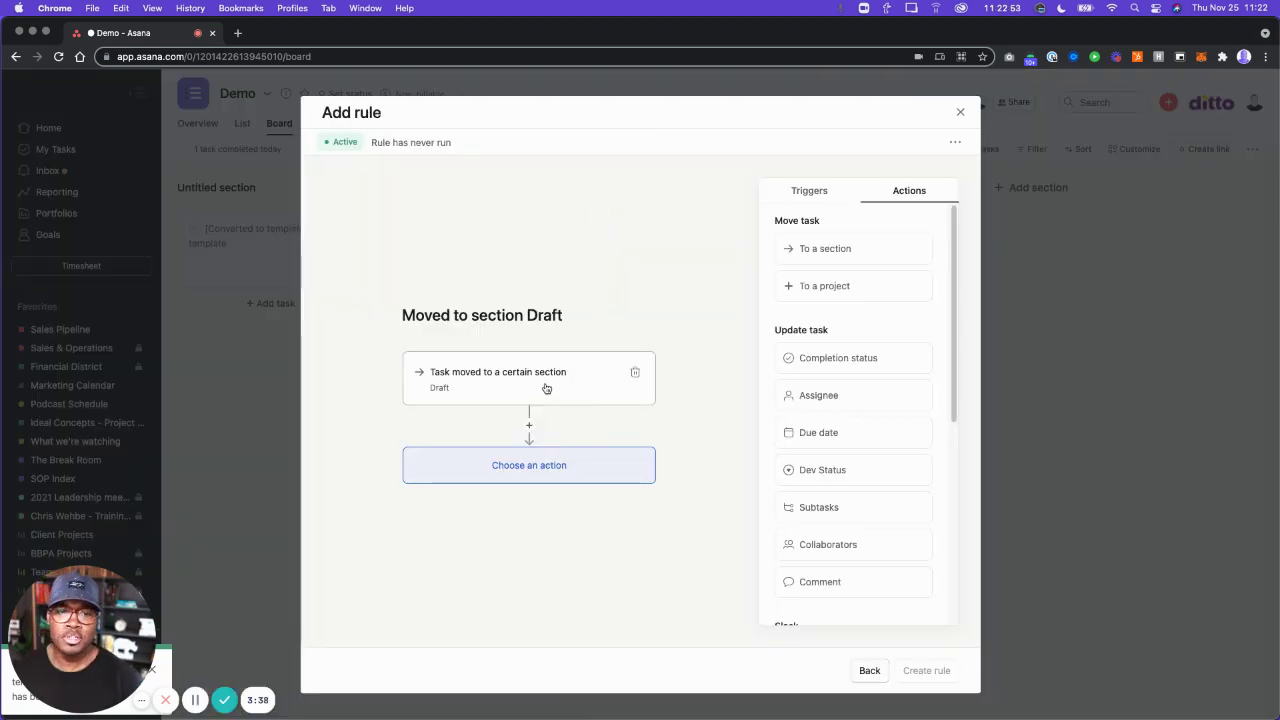
pyautogui.click(636, 374)
pyautogui.click(810, 191)
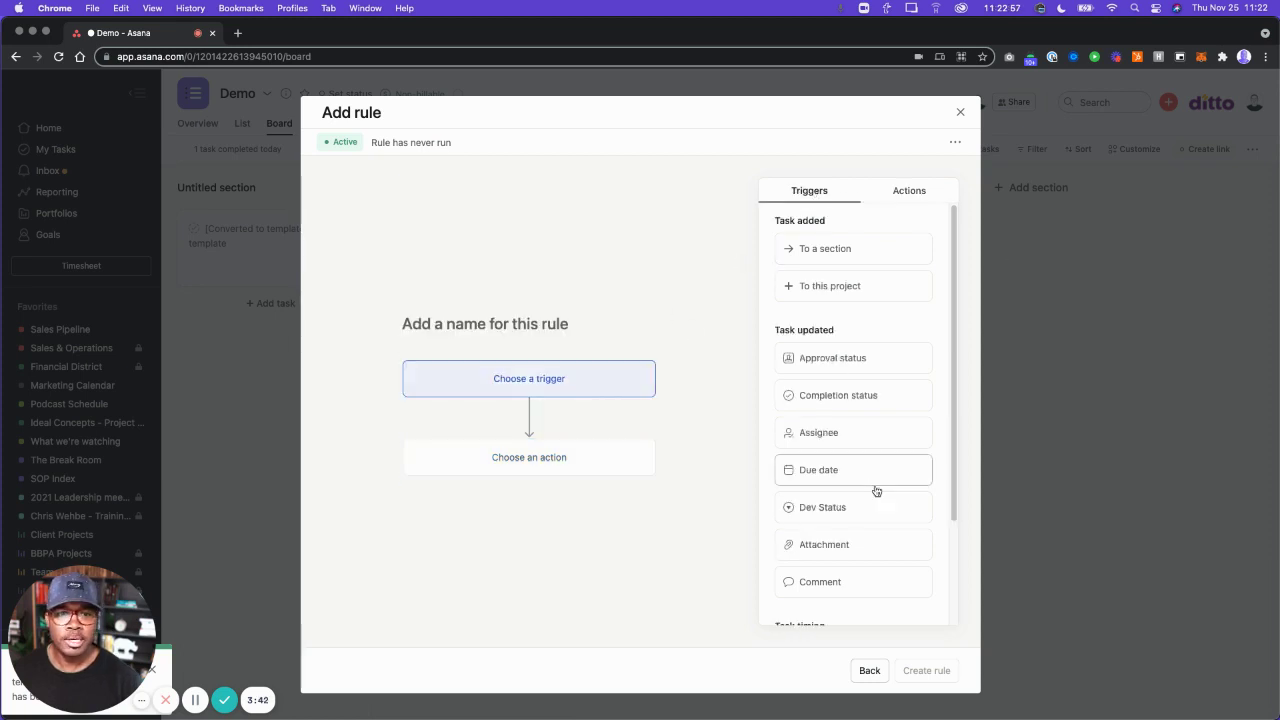
pyautogui.click(828, 510)
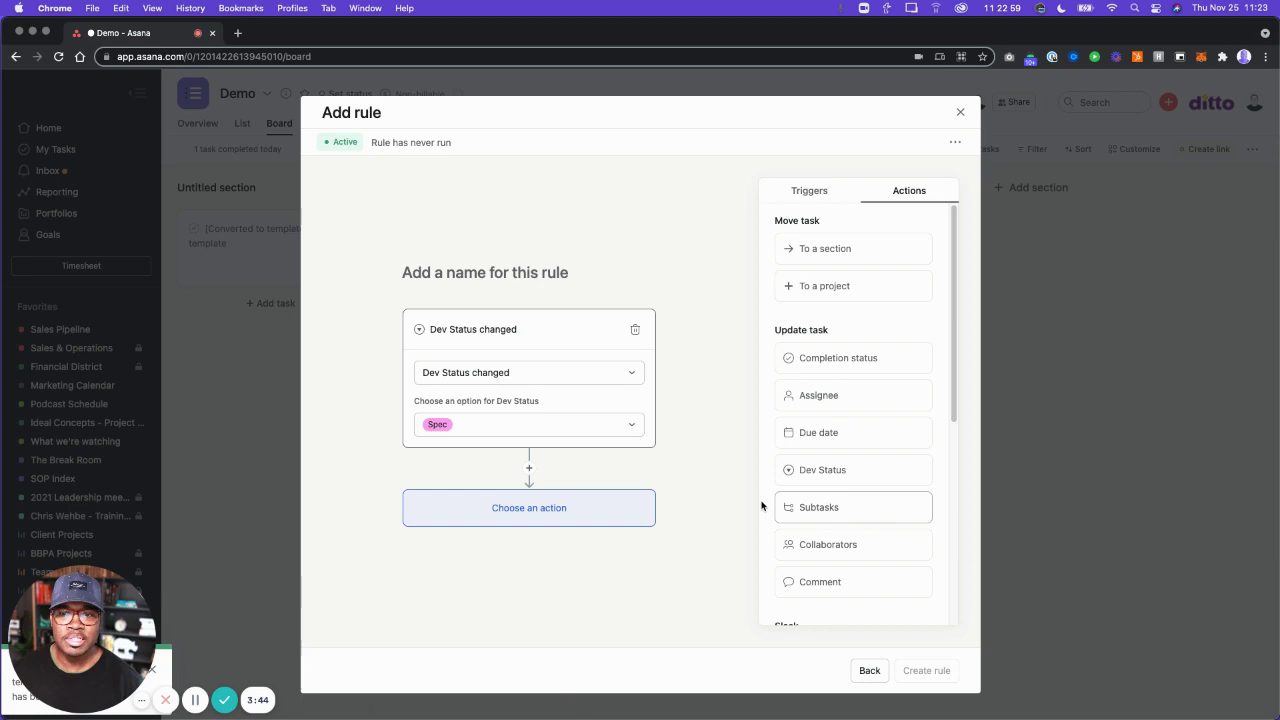
pyautogui.click(622, 428)
pyautogui.click(457, 481)
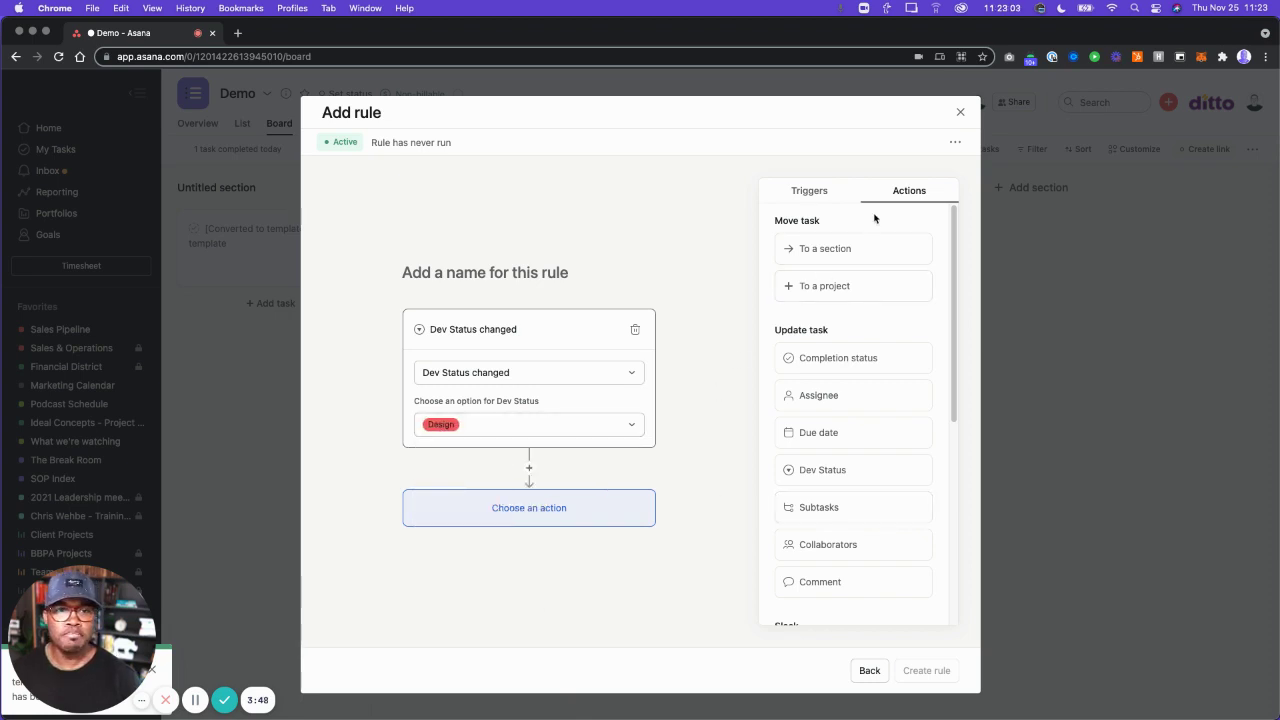
pyautogui.click(825, 258)
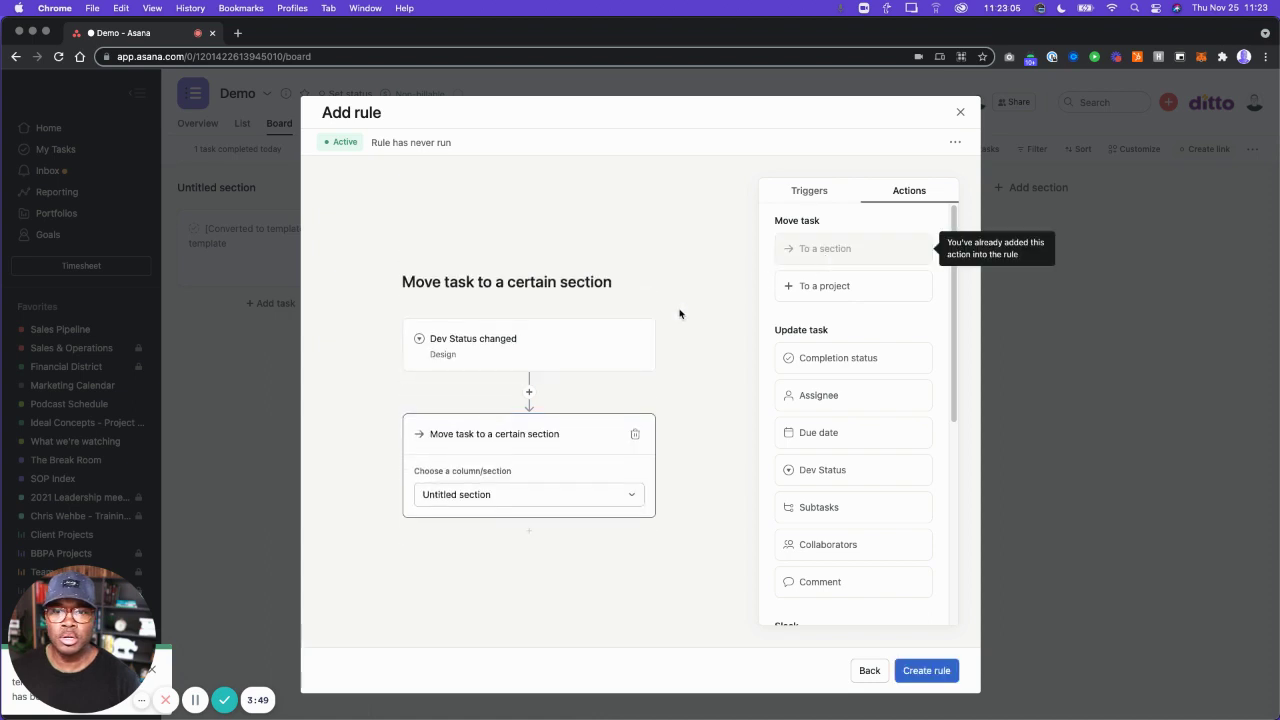
# Have the rule move tasks to Post production, add subtask 'Do this thing for post production', and save.
pyautogui.click(487, 496)
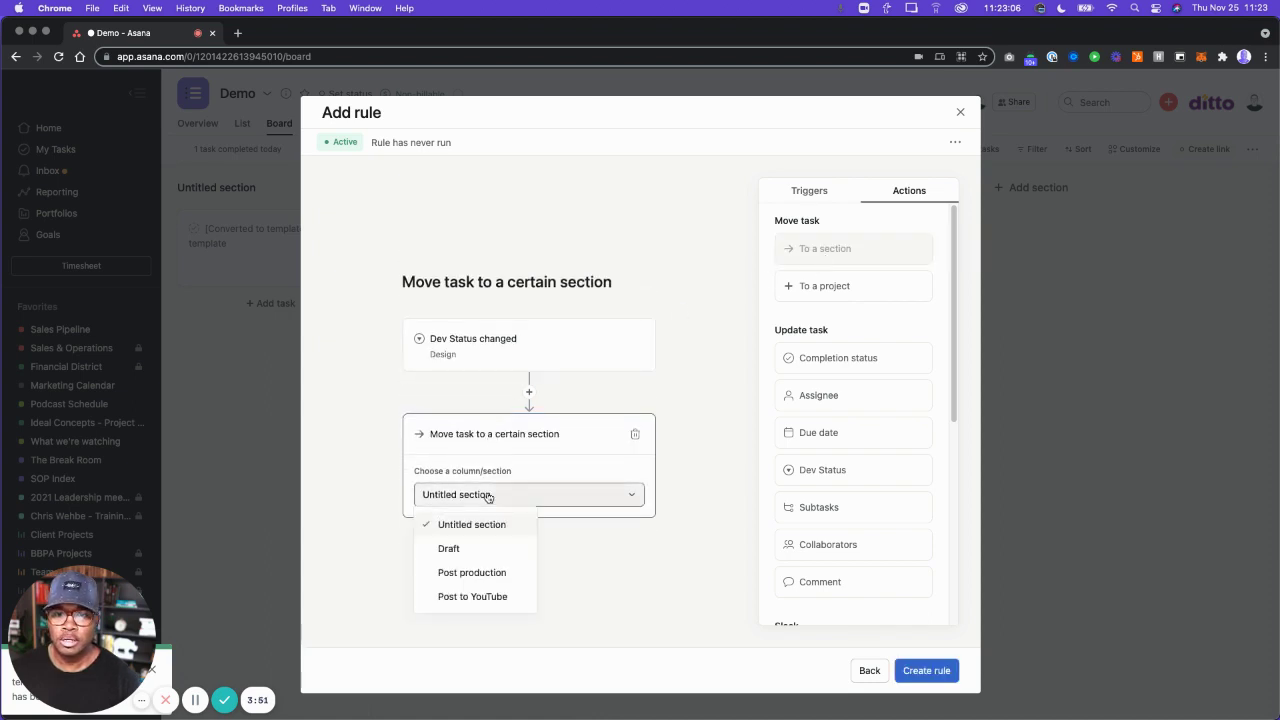
pyautogui.click(487, 573)
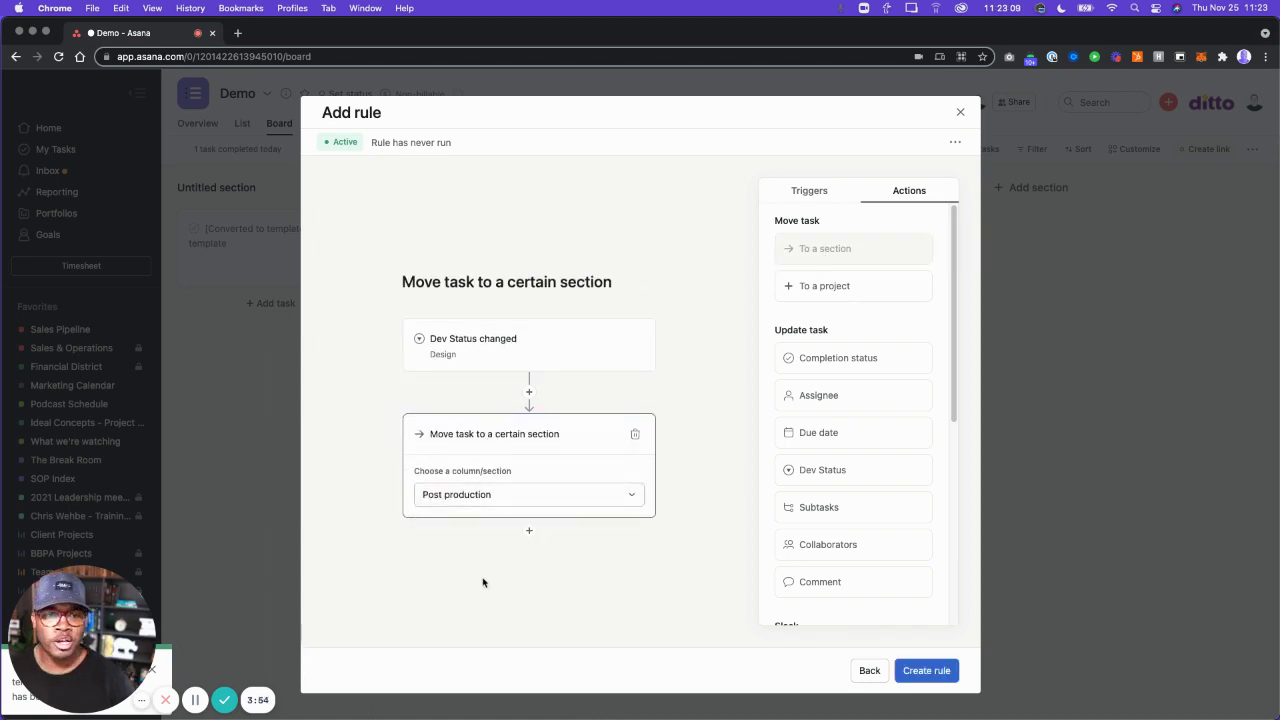
pyautogui.click(821, 507)
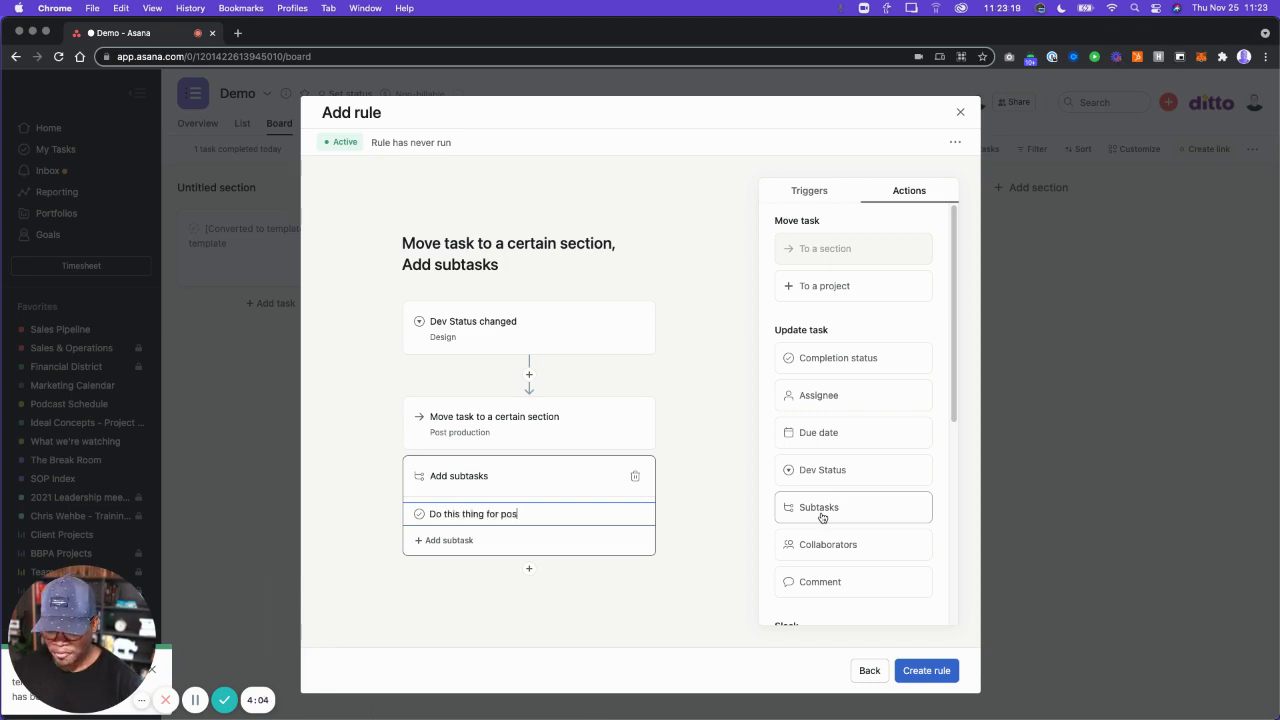
pyautogui.write('Do this thing for post production')
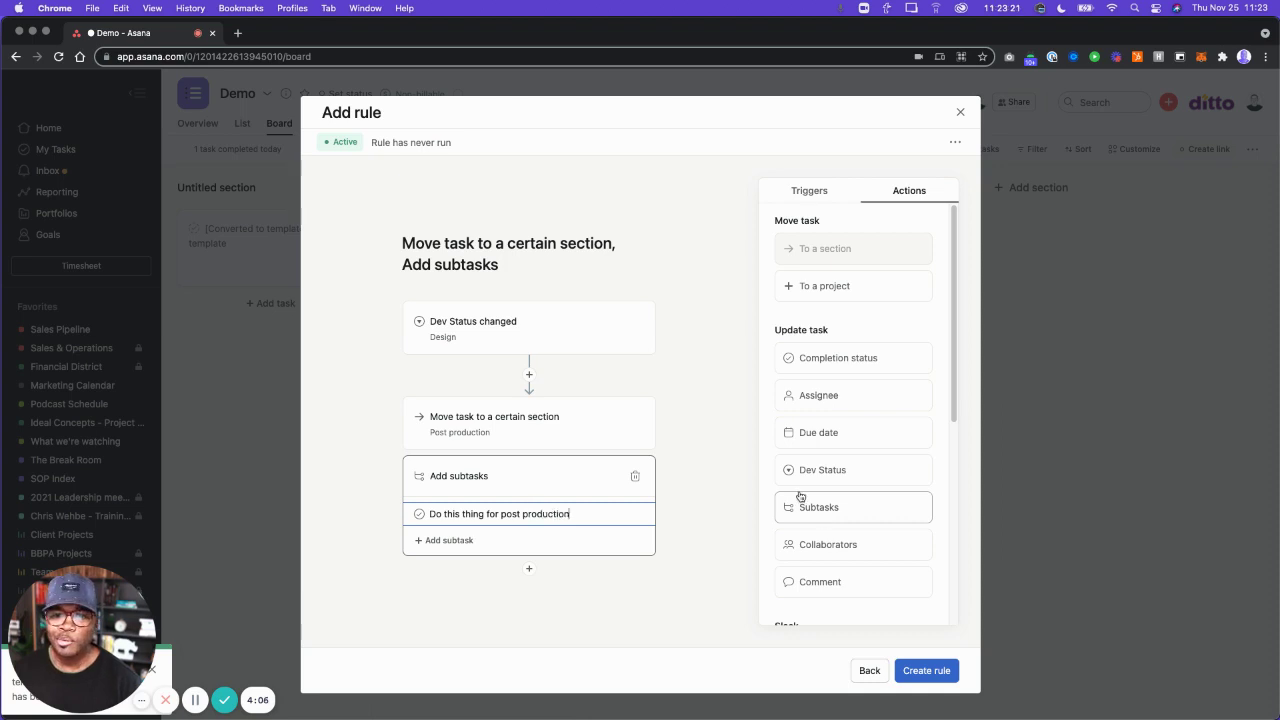
pyautogui.click(956, 142)
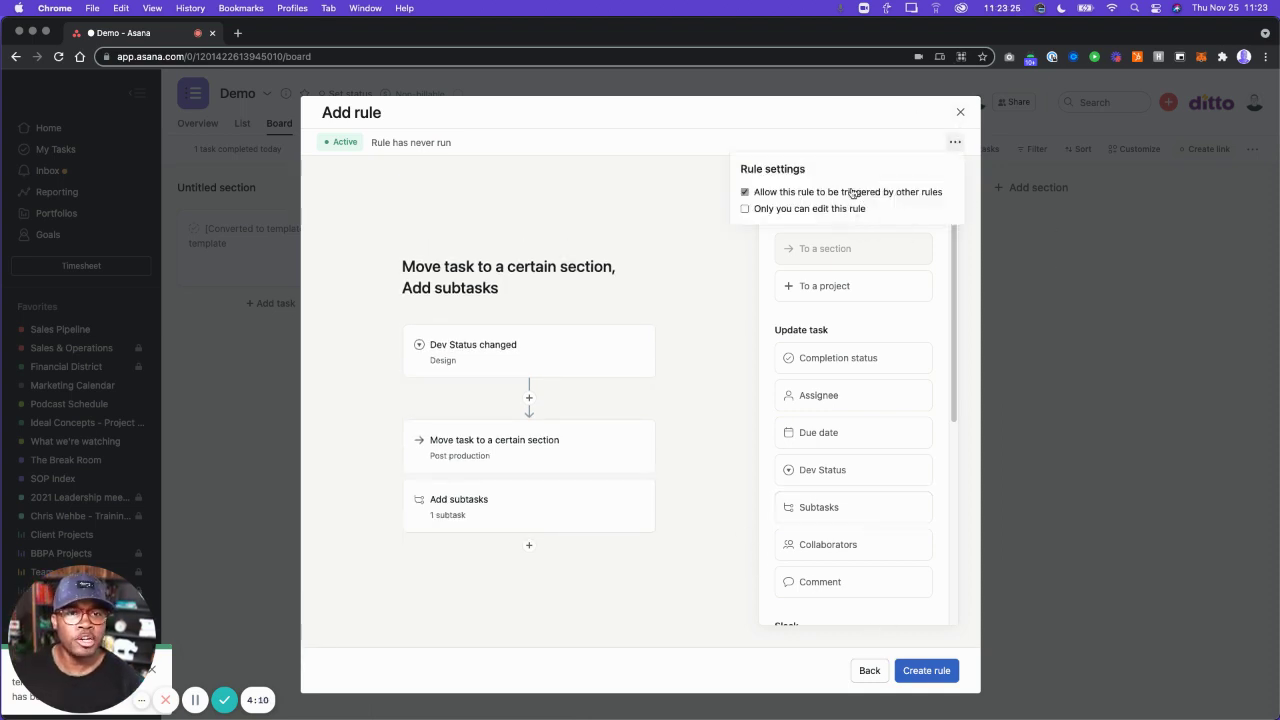
pyautogui.click(922, 671)
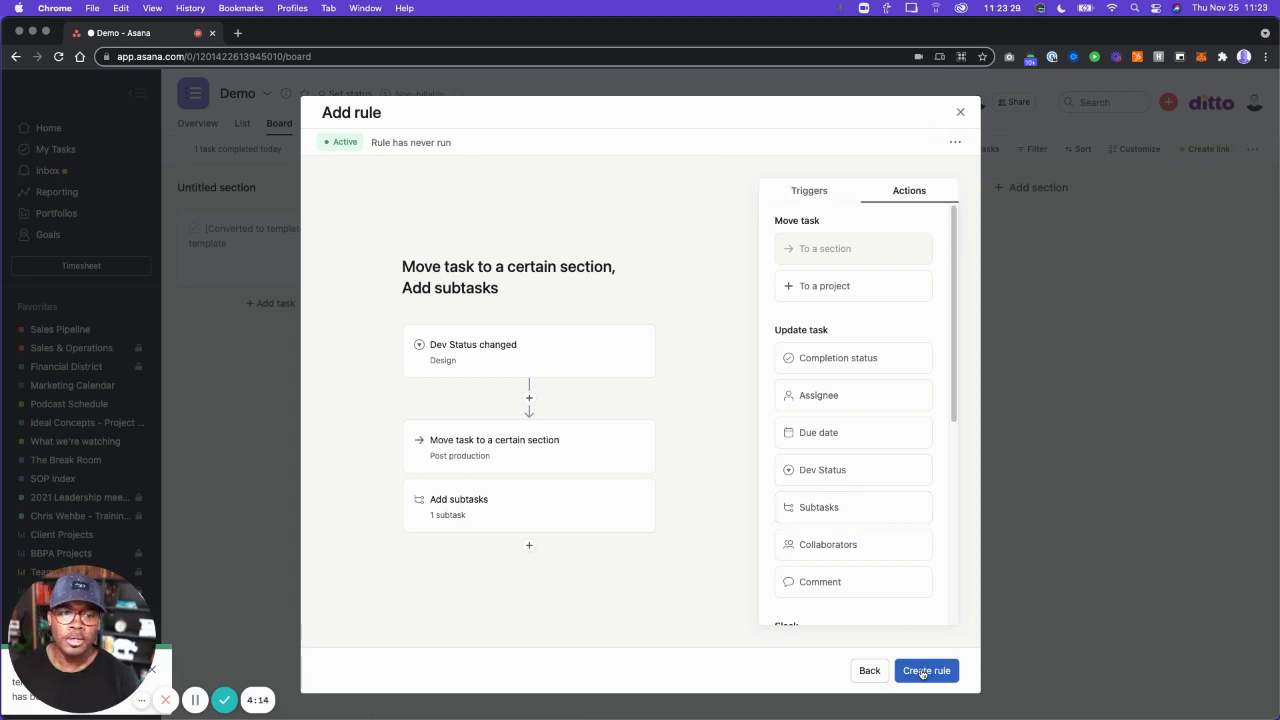
pyautogui.click(922, 671)
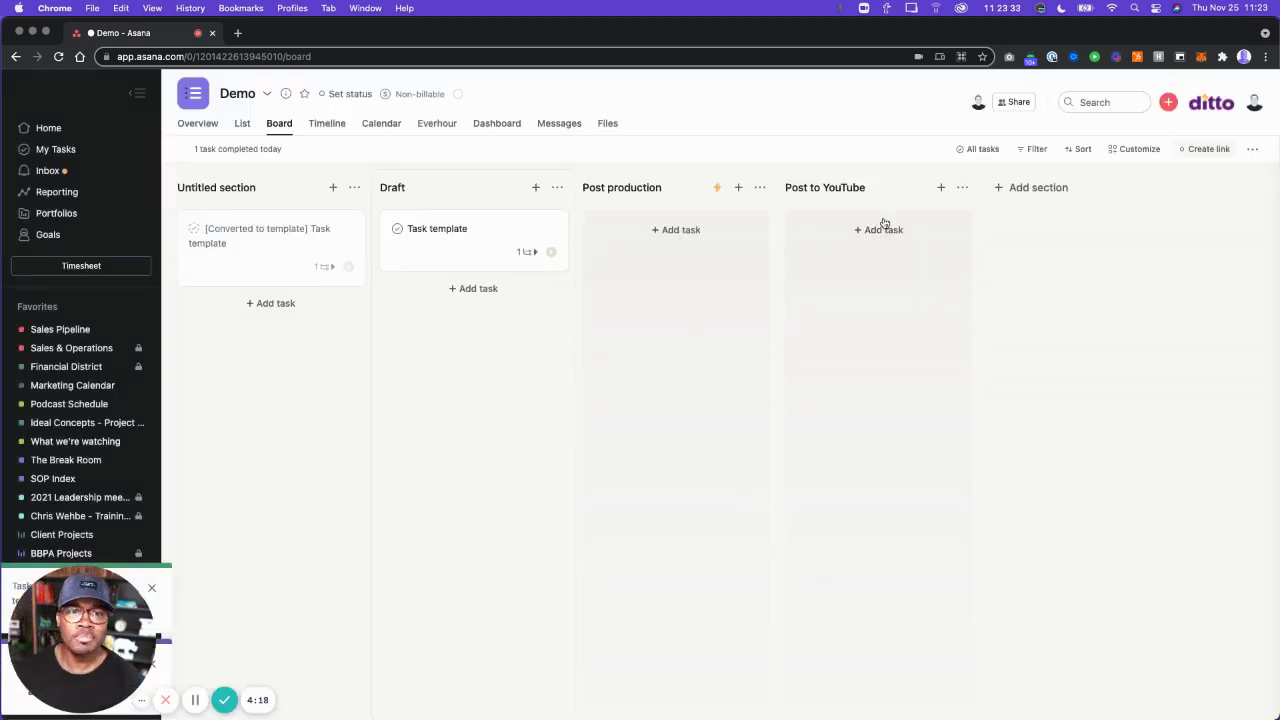
# Draft a Post to YouTube section rule triggered by Dev Status changing to Test, with a move-to-section action.
pyautogui.click(962, 188)
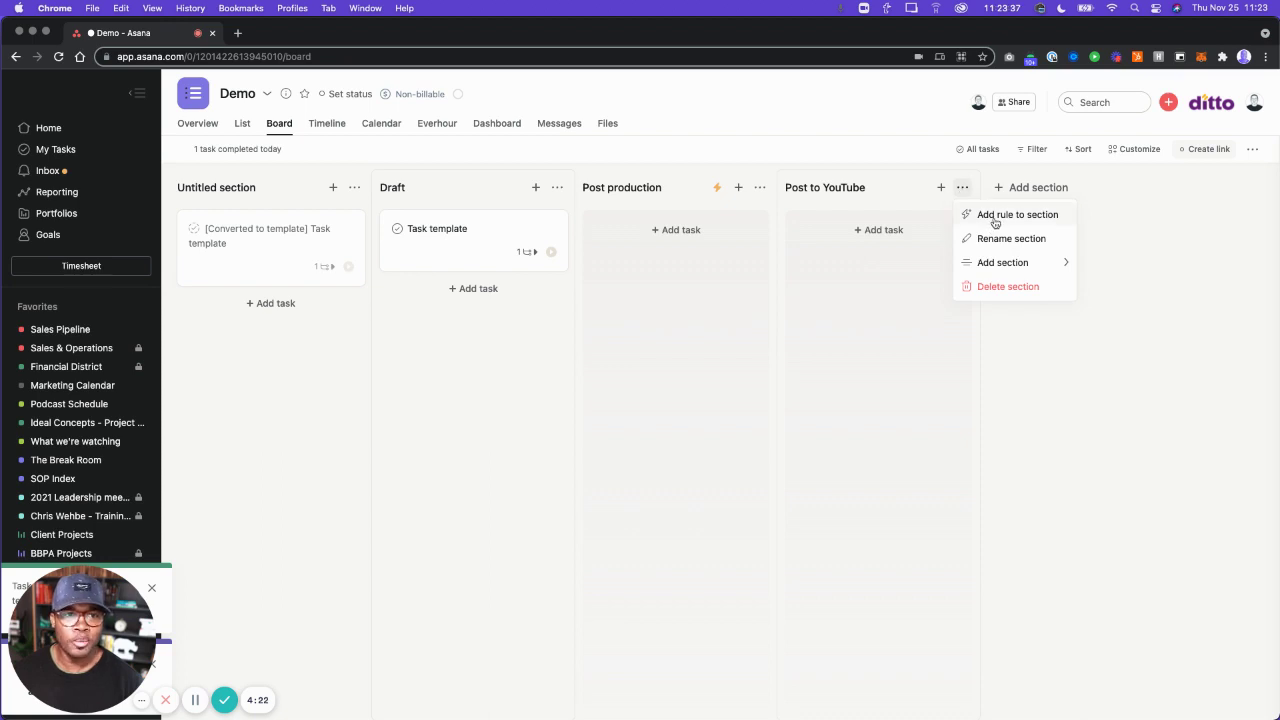
pyautogui.click(996, 215)
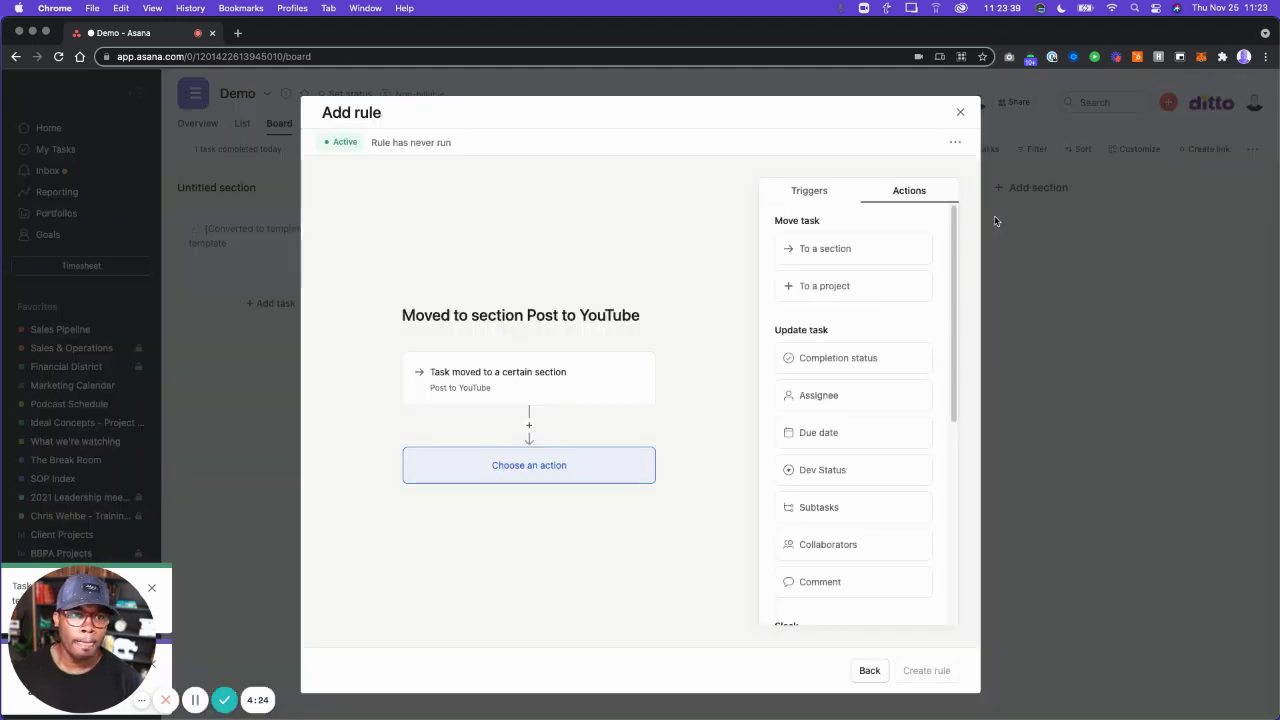
pyautogui.click(809, 190)
pyautogui.click(634, 377)
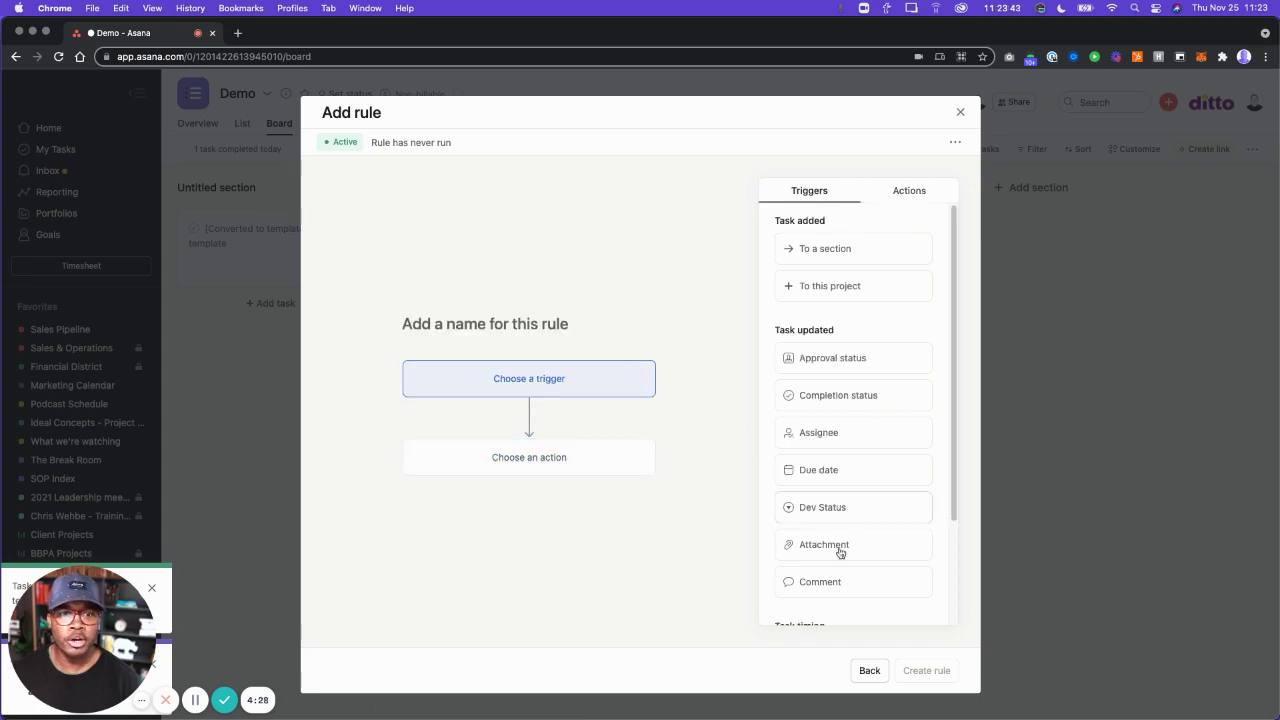
pyautogui.click(906, 508)
pyautogui.click(516, 433)
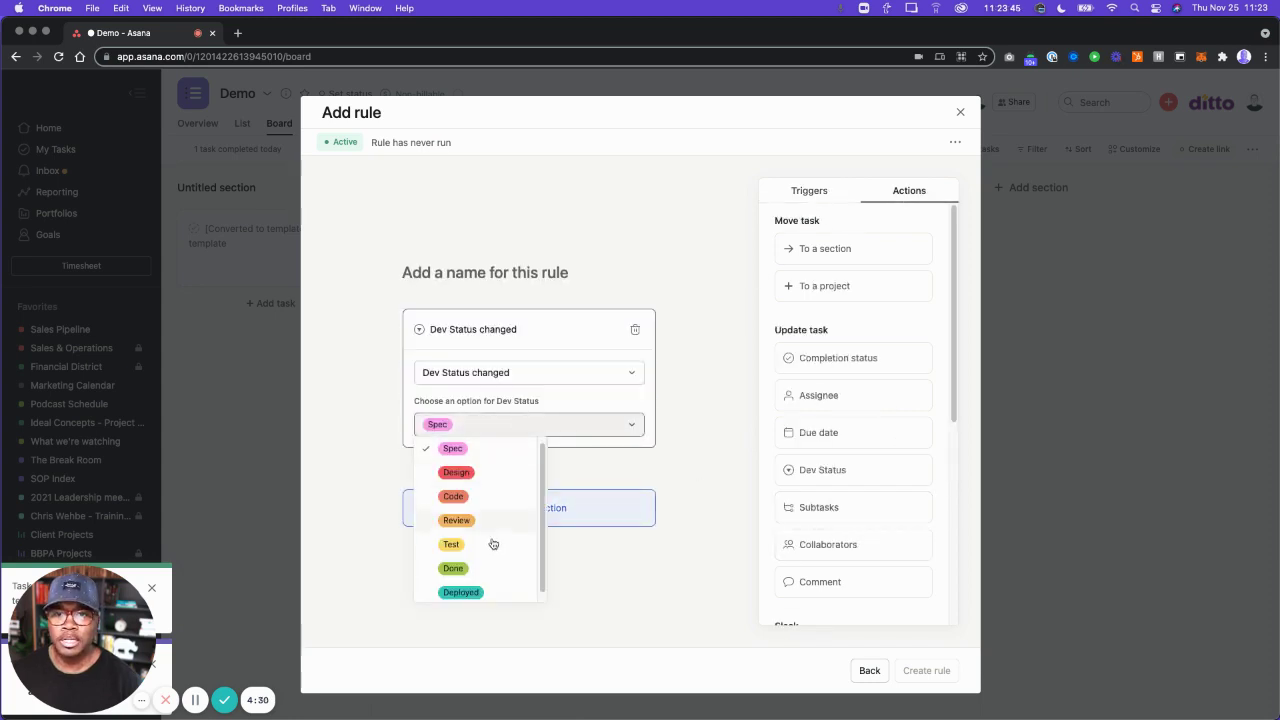
pyautogui.click(472, 550)
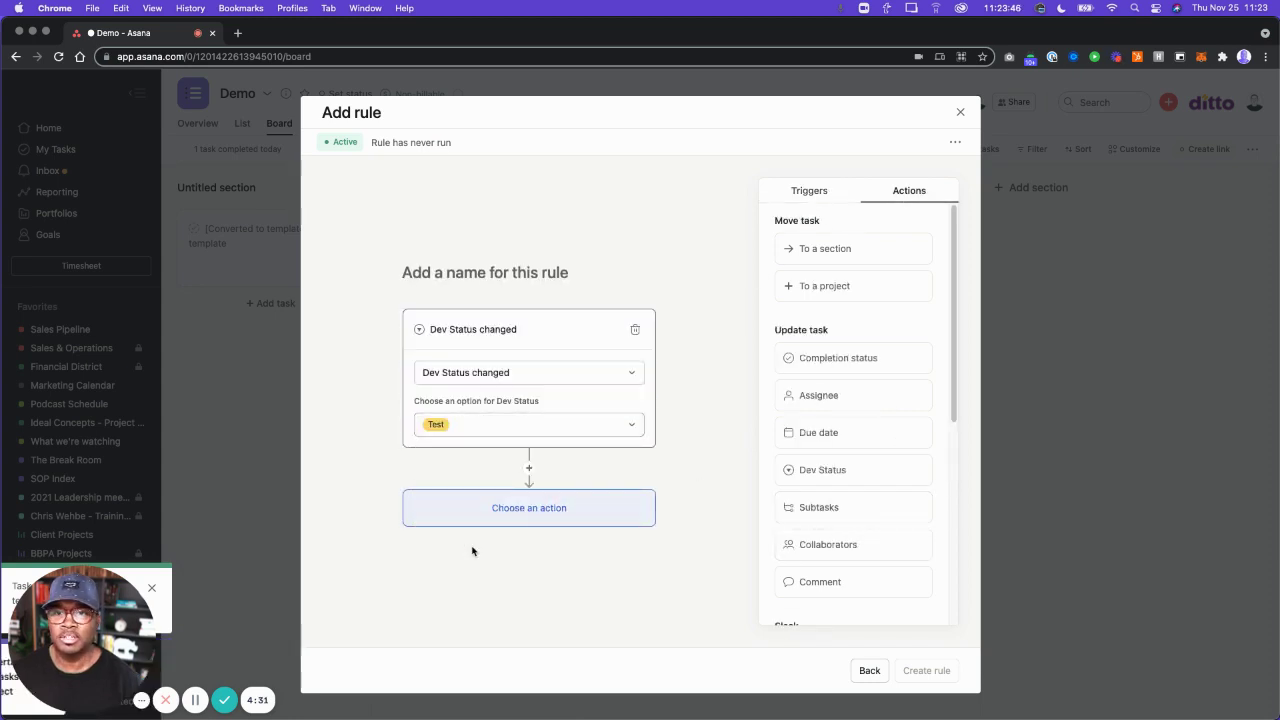
pyautogui.click(865, 258)
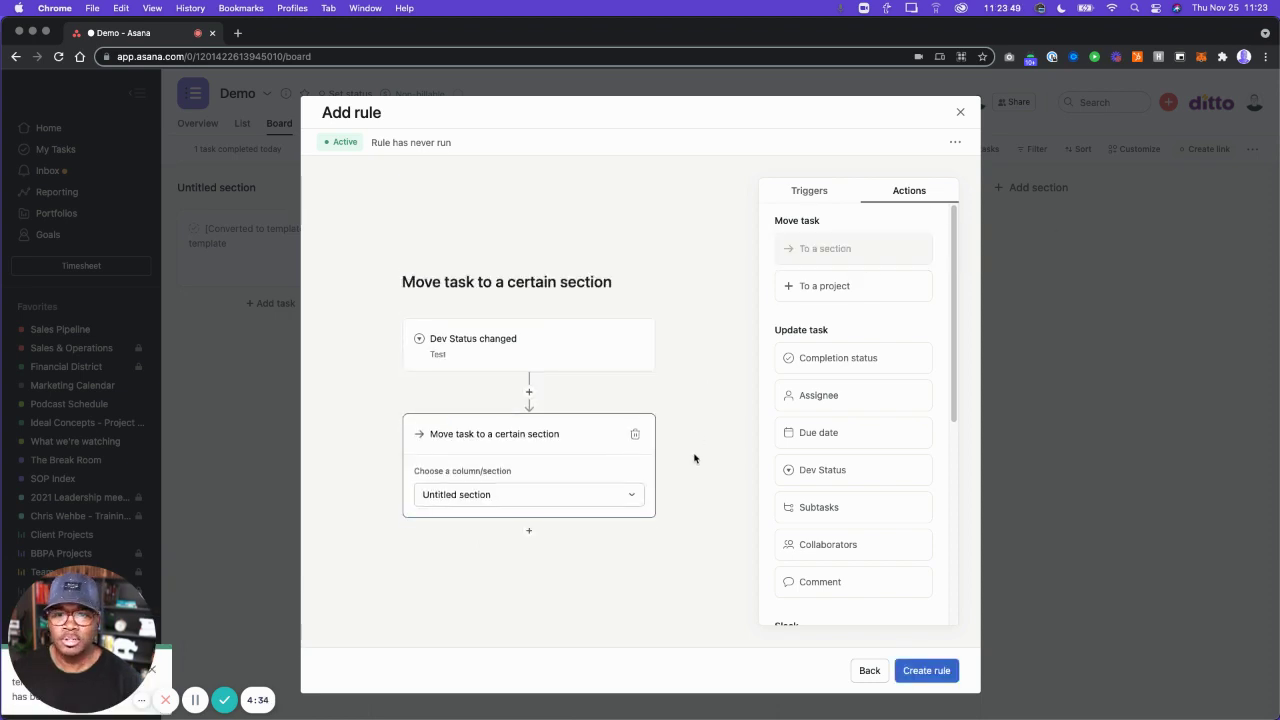
# Have the rule move tasks to Post to YouTube and add a 'DO this NEXT' subtask.
pyautogui.click(557, 504)
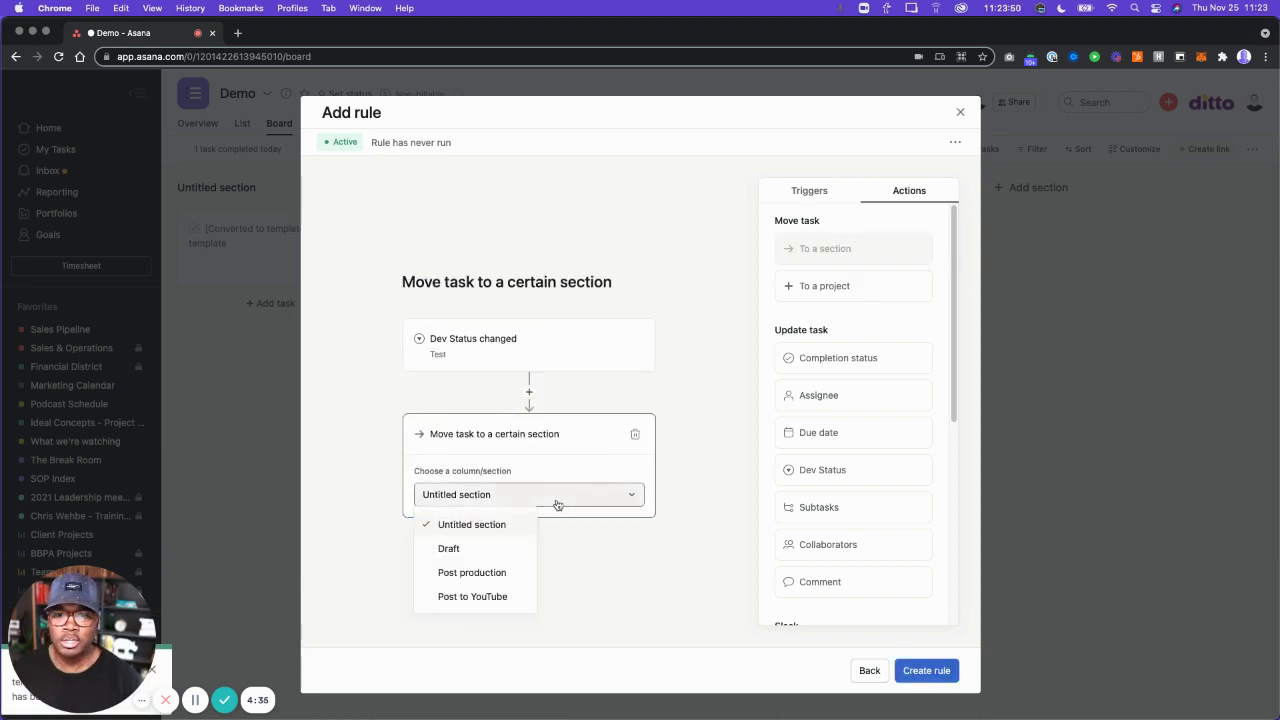
pyautogui.click(479, 597)
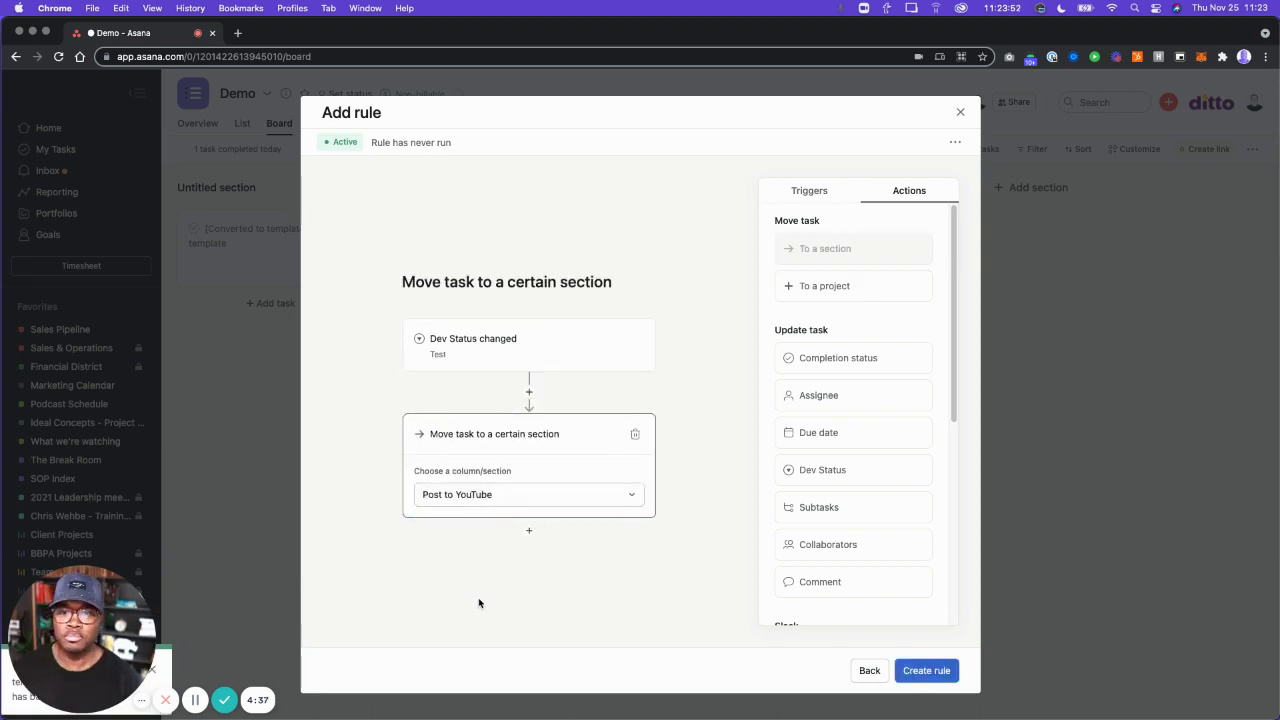
pyautogui.click(855, 511)
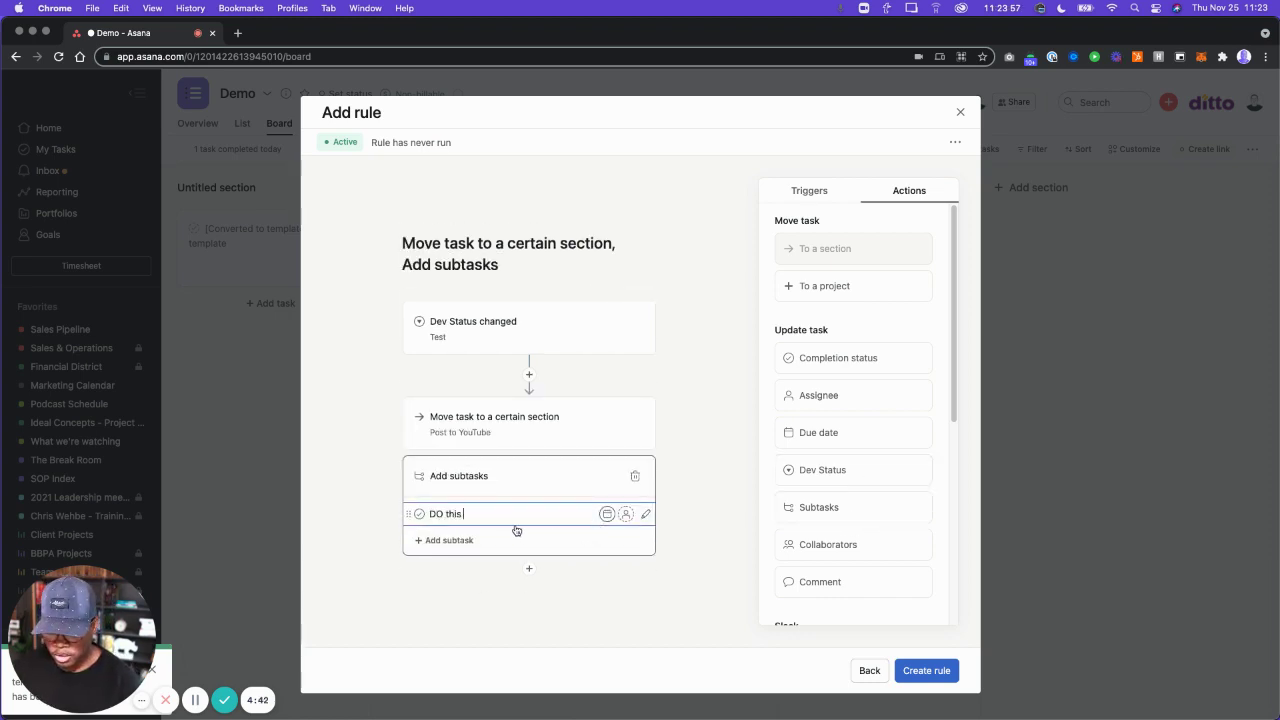
pyautogui.write('DO this NEXT')
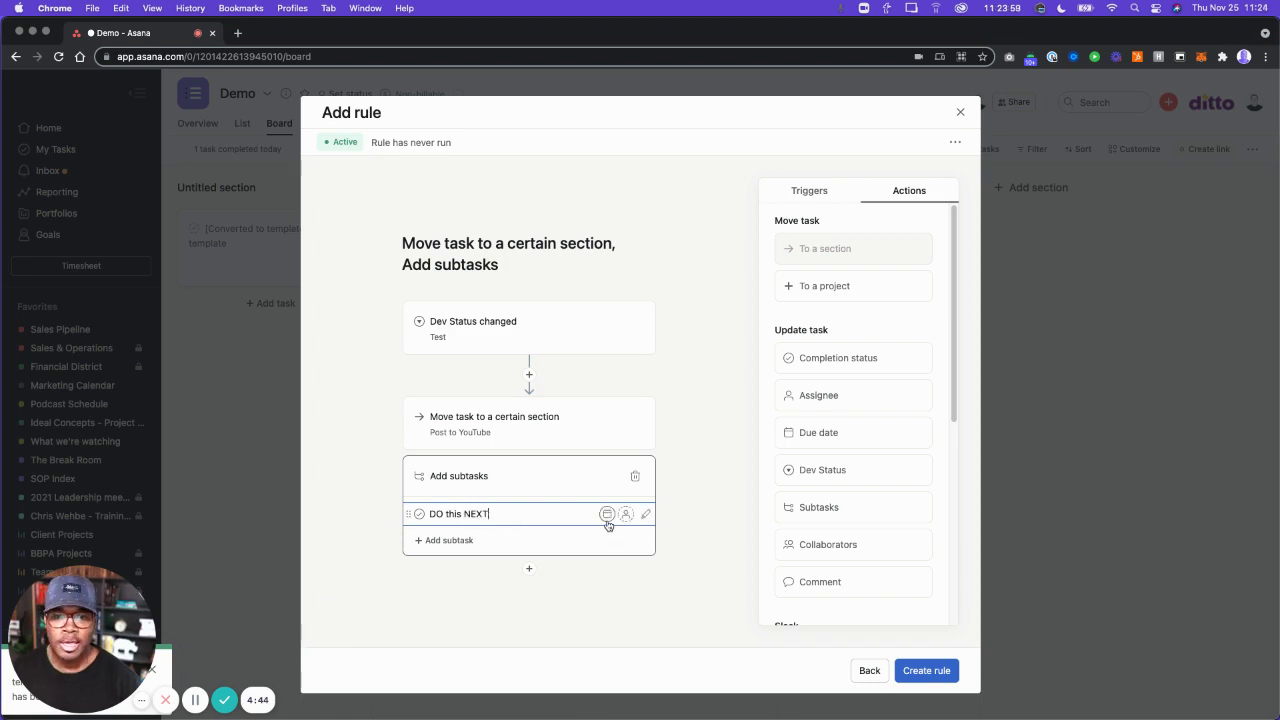
# Make the DO this NEXT subtask due in 0 days, assign it to a team member, and save the rule.
pyautogui.click(606, 514)
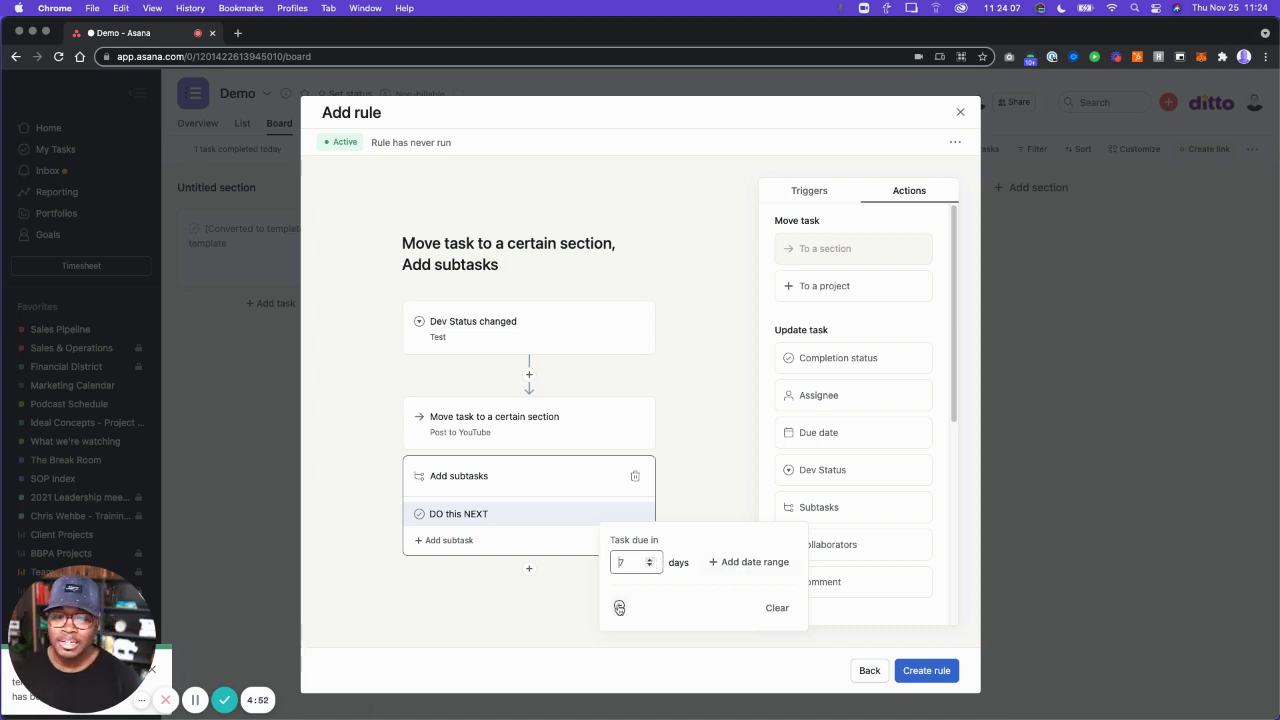
pyautogui.doubleClick(614, 563)
pyautogui.write('0')
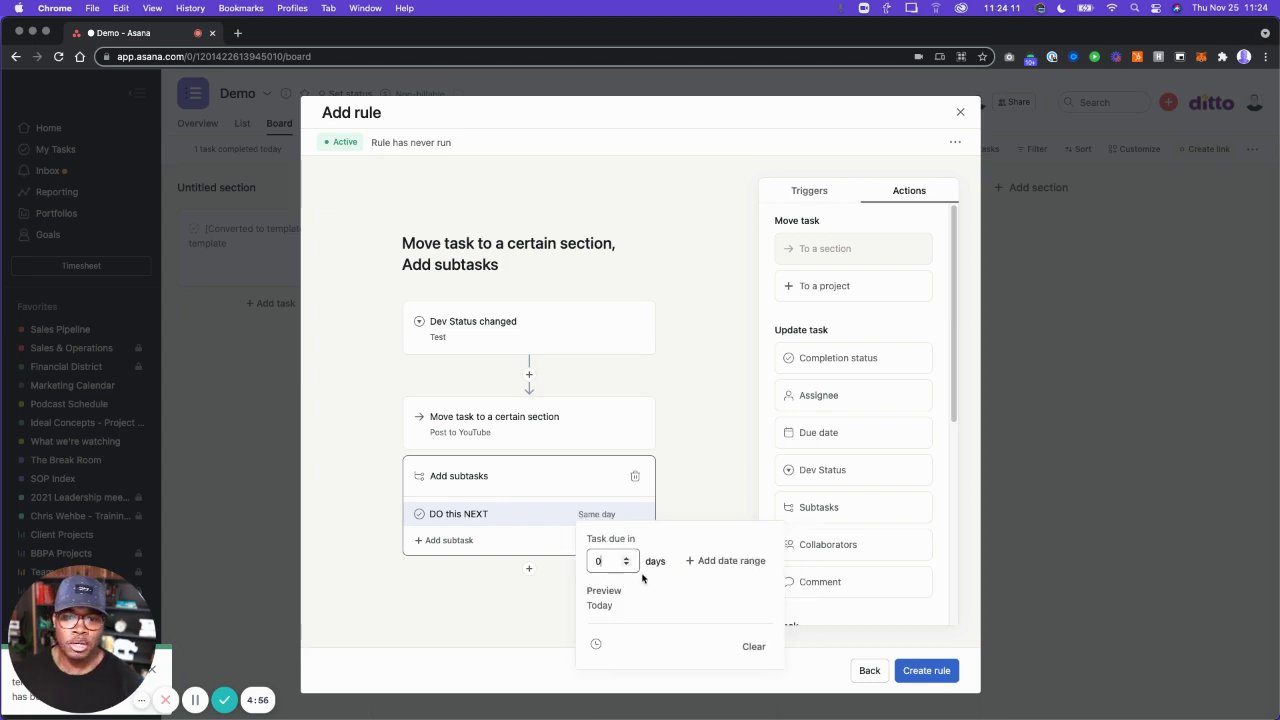
pyautogui.click(614, 520)
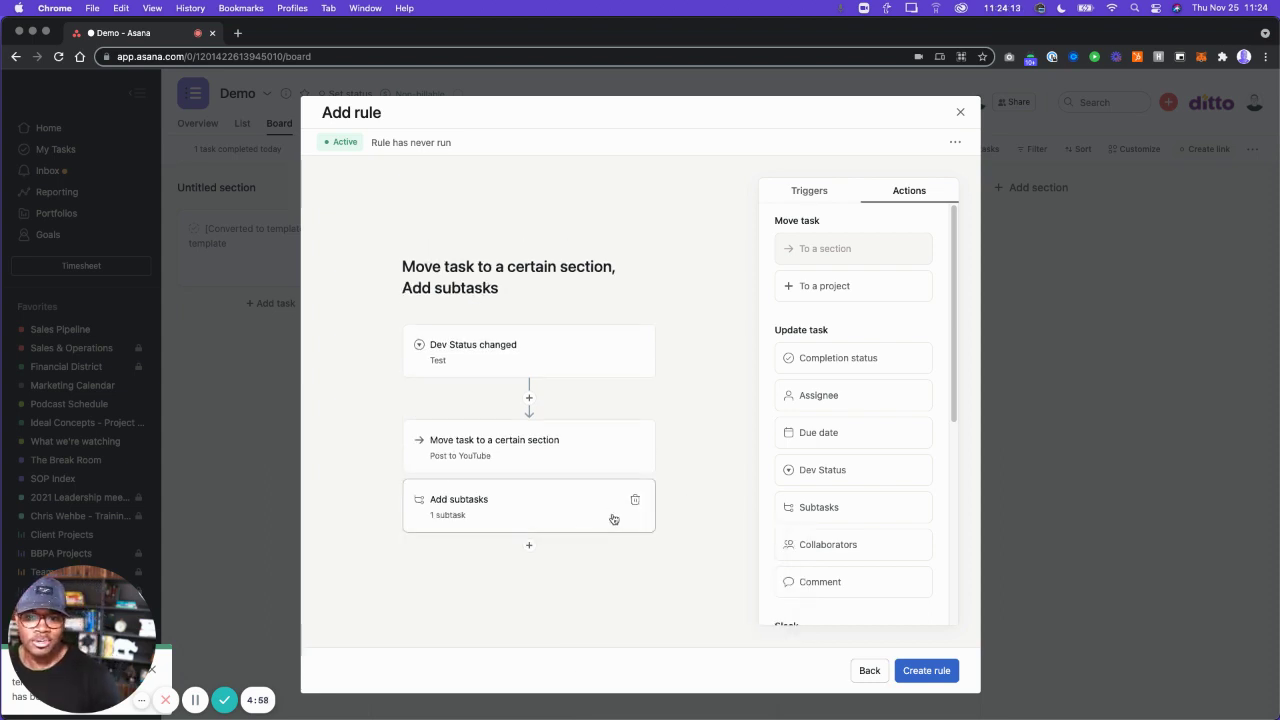
pyautogui.click(575, 517)
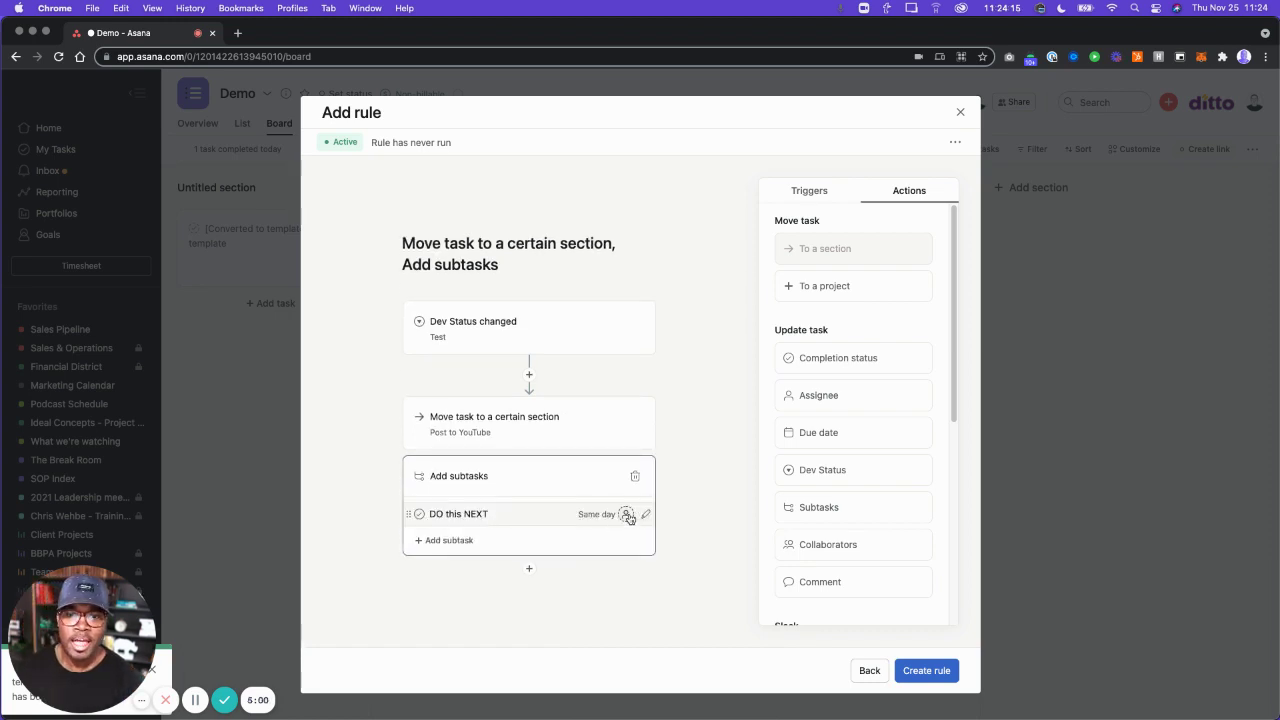
pyautogui.click(626, 514)
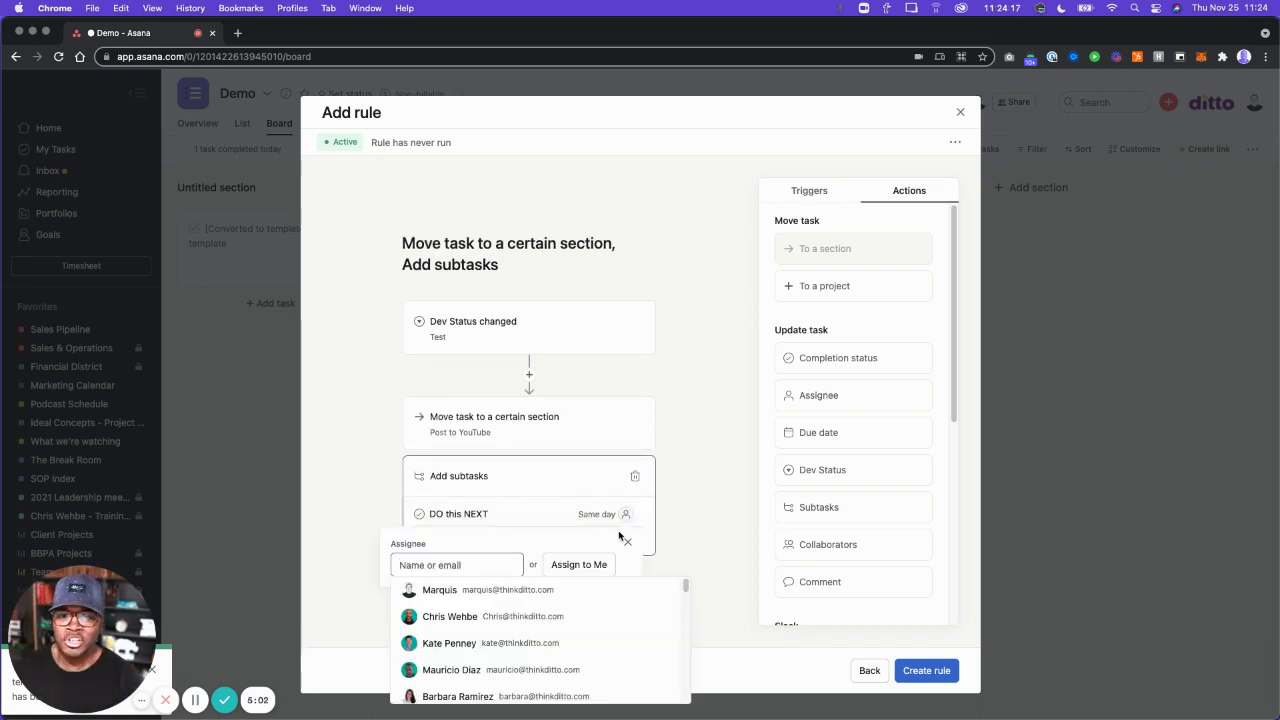
pyautogui.click(449, 616)
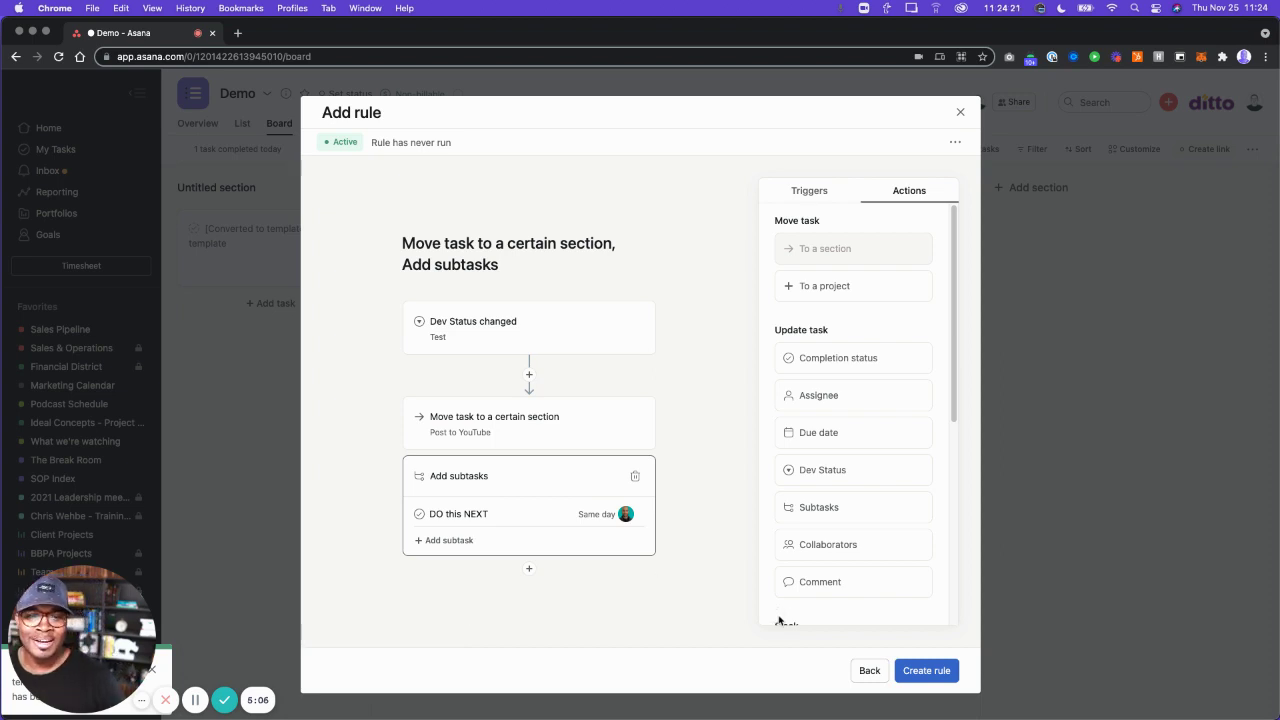
pyautogui.click(911, 671)
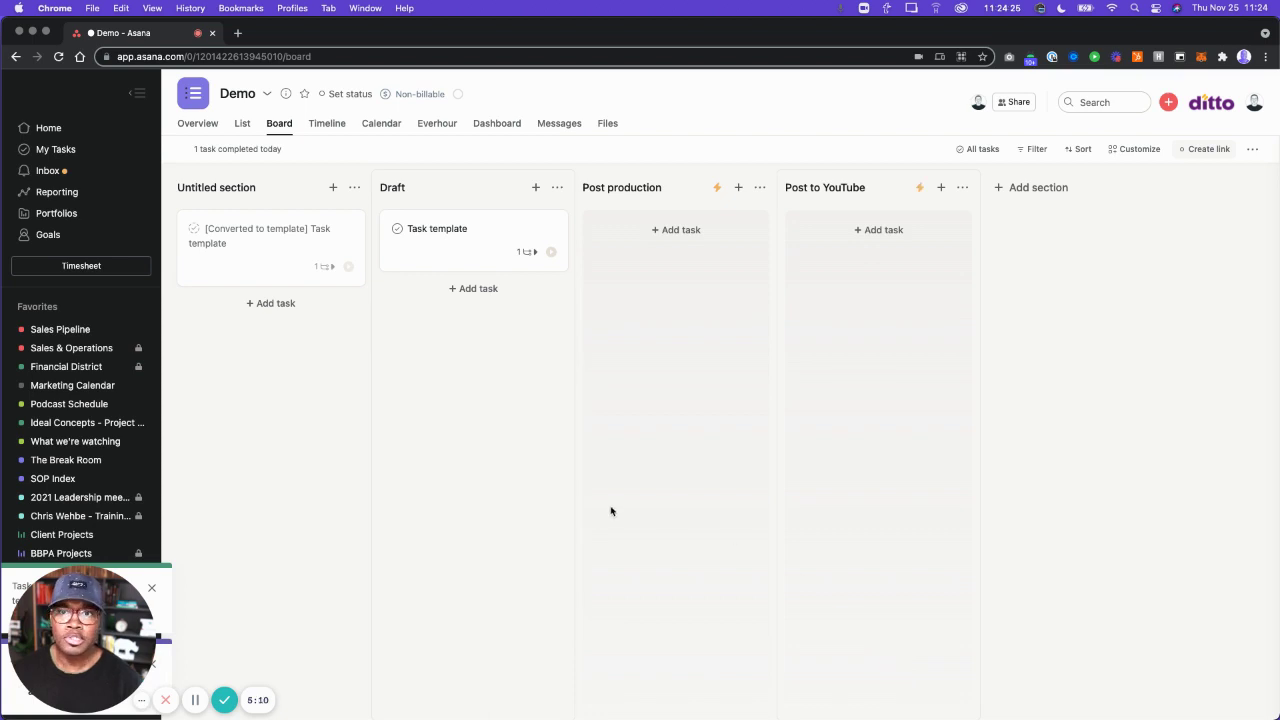
# Open the Task template's details and set its Dev Status to Design.
pyautogui.click(451, 251)
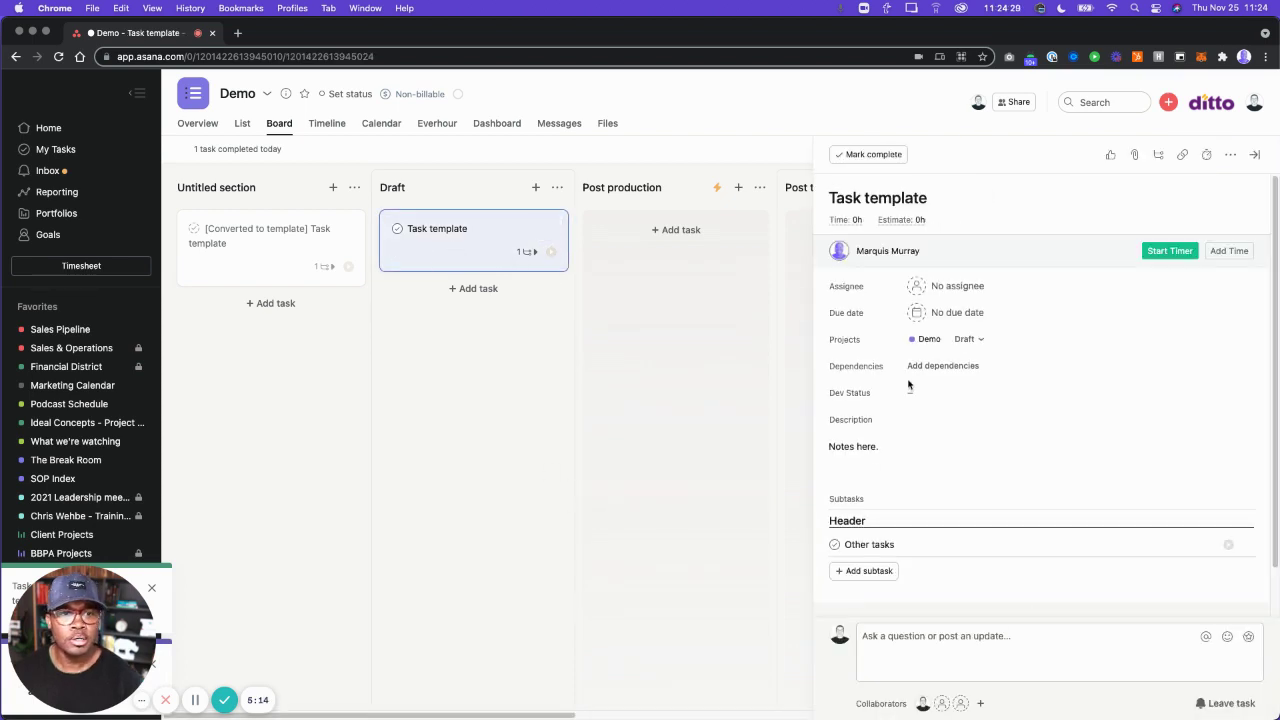
pyautogui.click(921, 395)
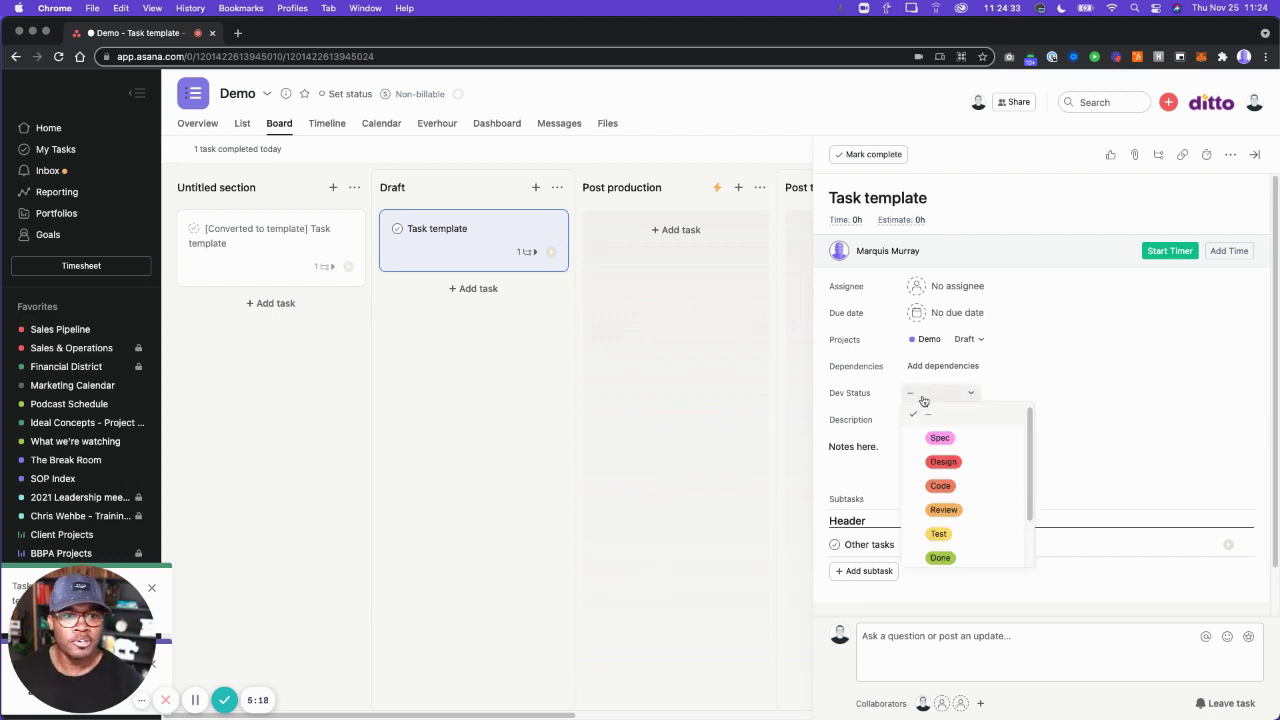
pyautogui.click(944, 462)
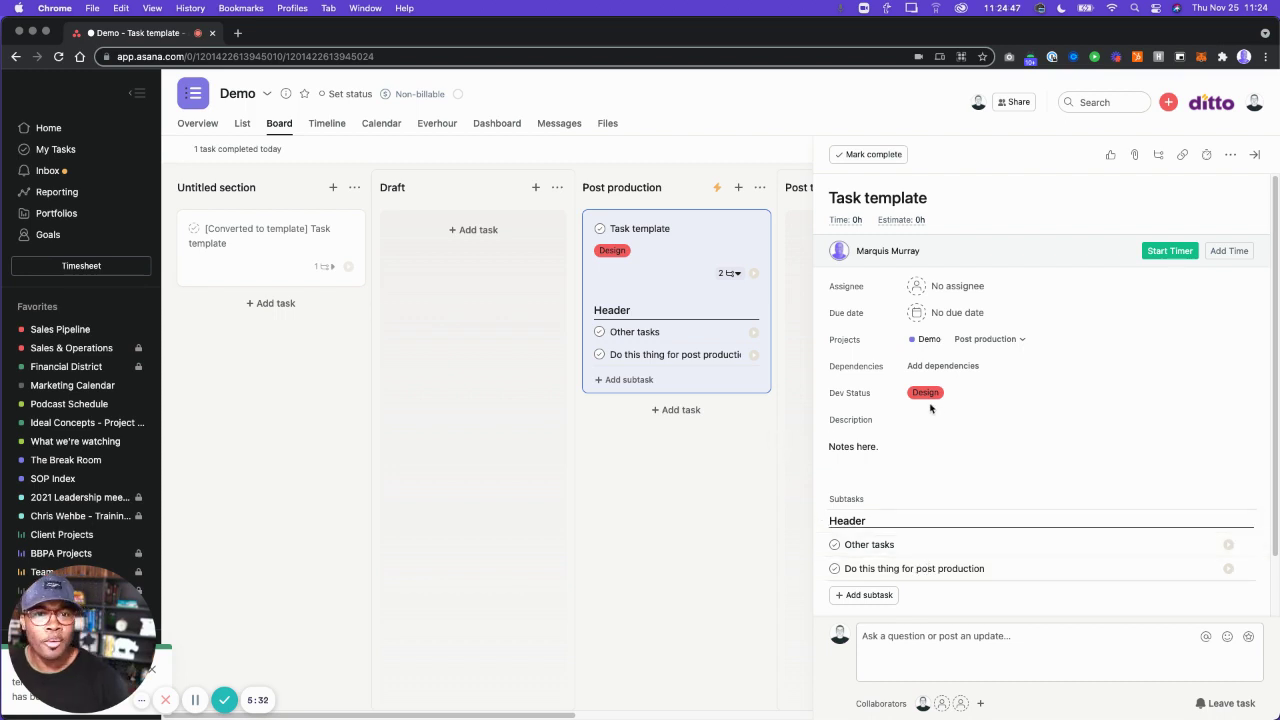
# Change the Task template's Dev Status to Test and collapse the sidebar to view the board.
pyautogui.click(928, 393)
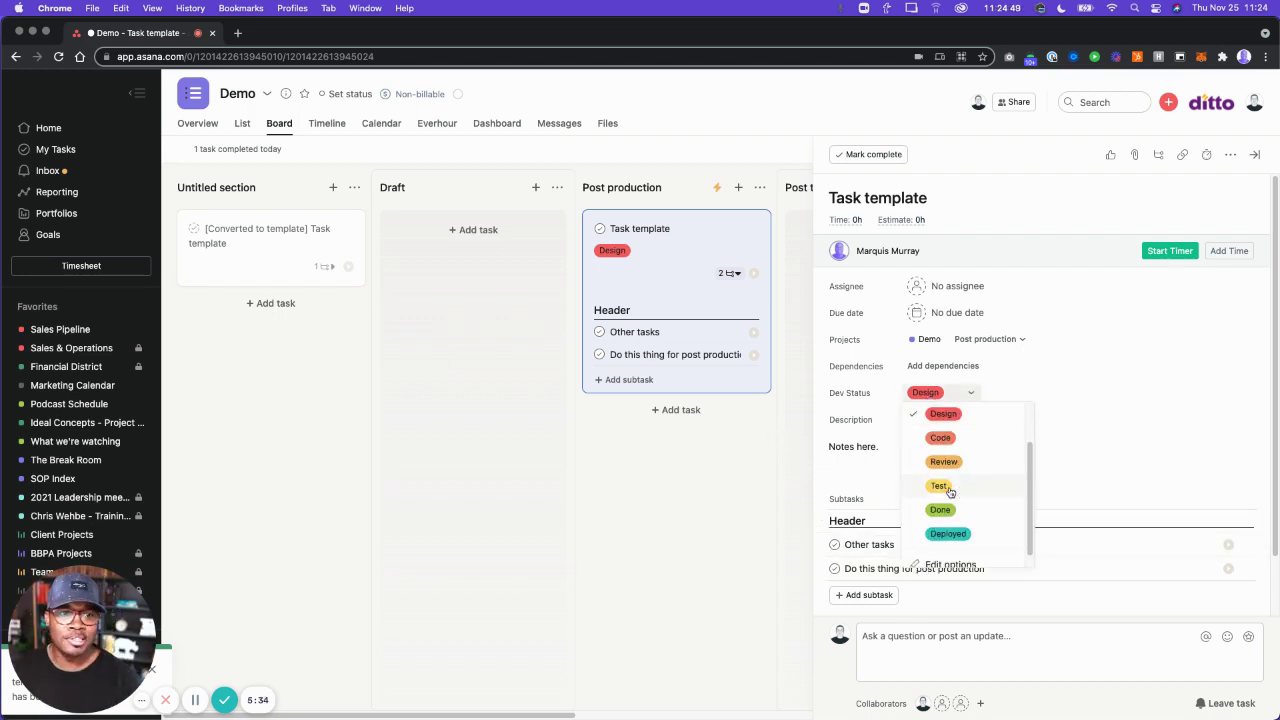
pyautogui.click(939, 486)
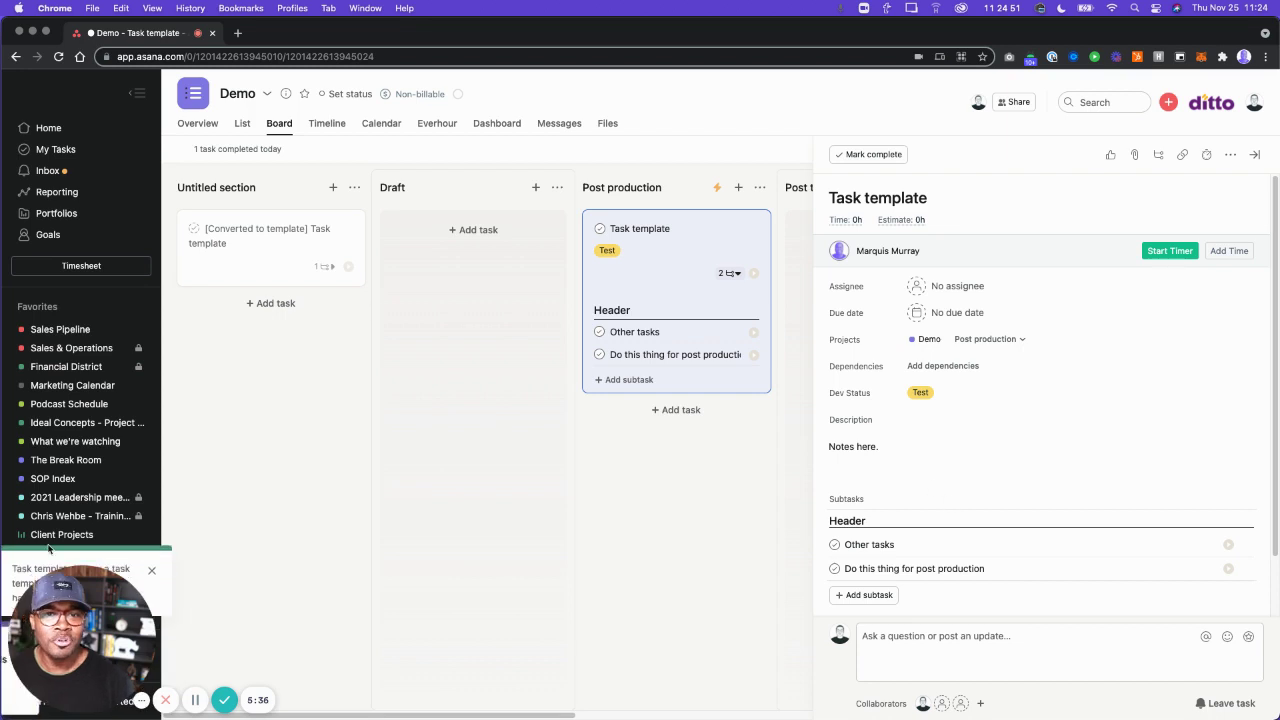
pyautogui.click(140, 95)
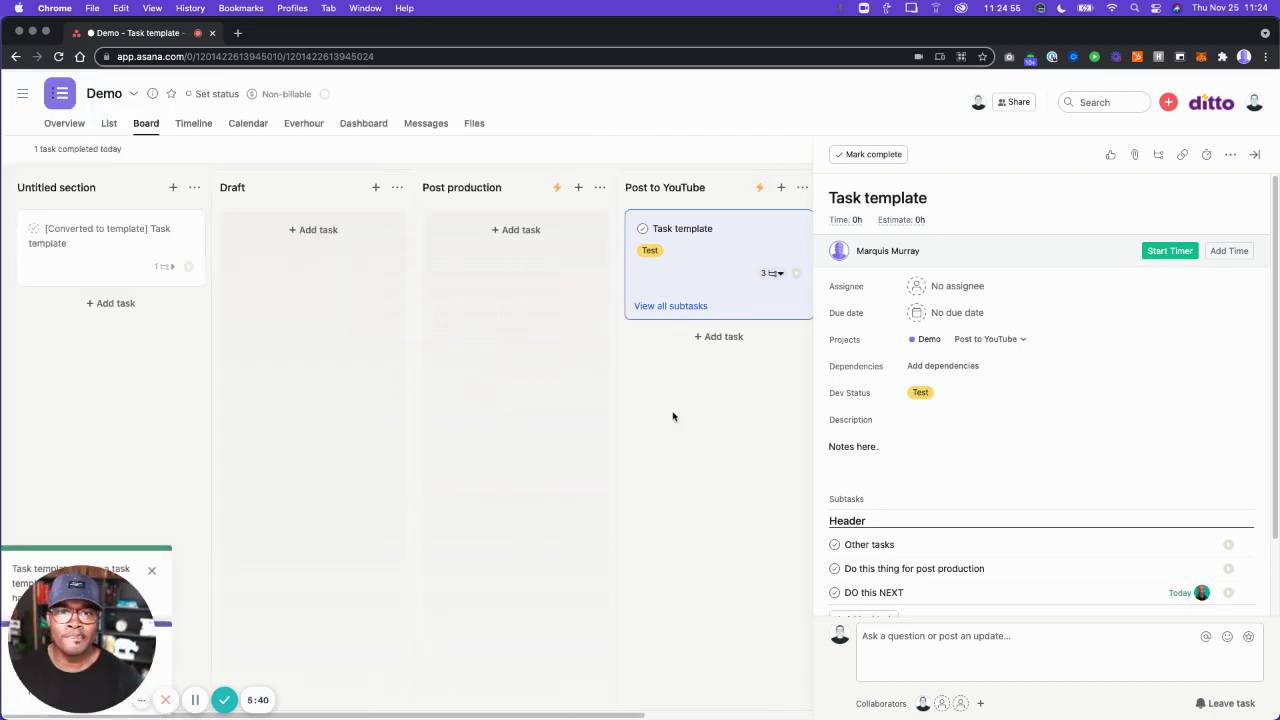
pyautogui.scroll(-2, 917, 591)
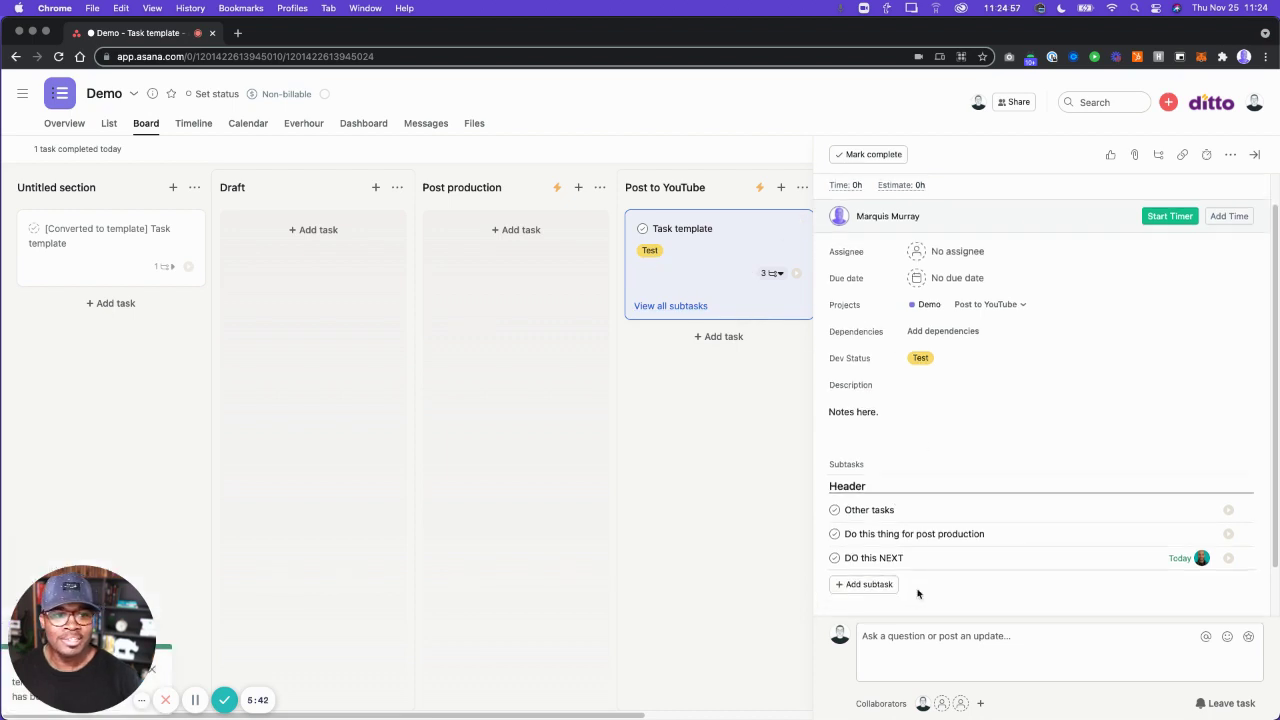
pyautogui.moveTo(1199, 560)
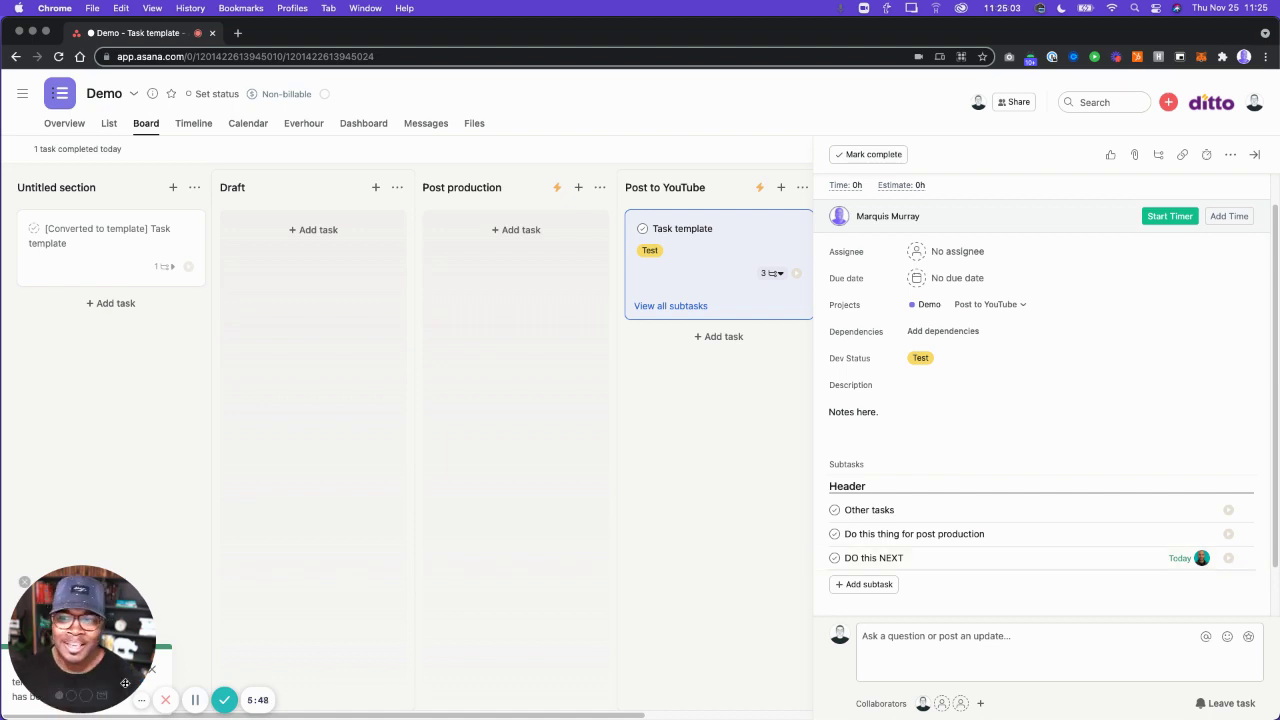
pyautogui.click(86, 696)
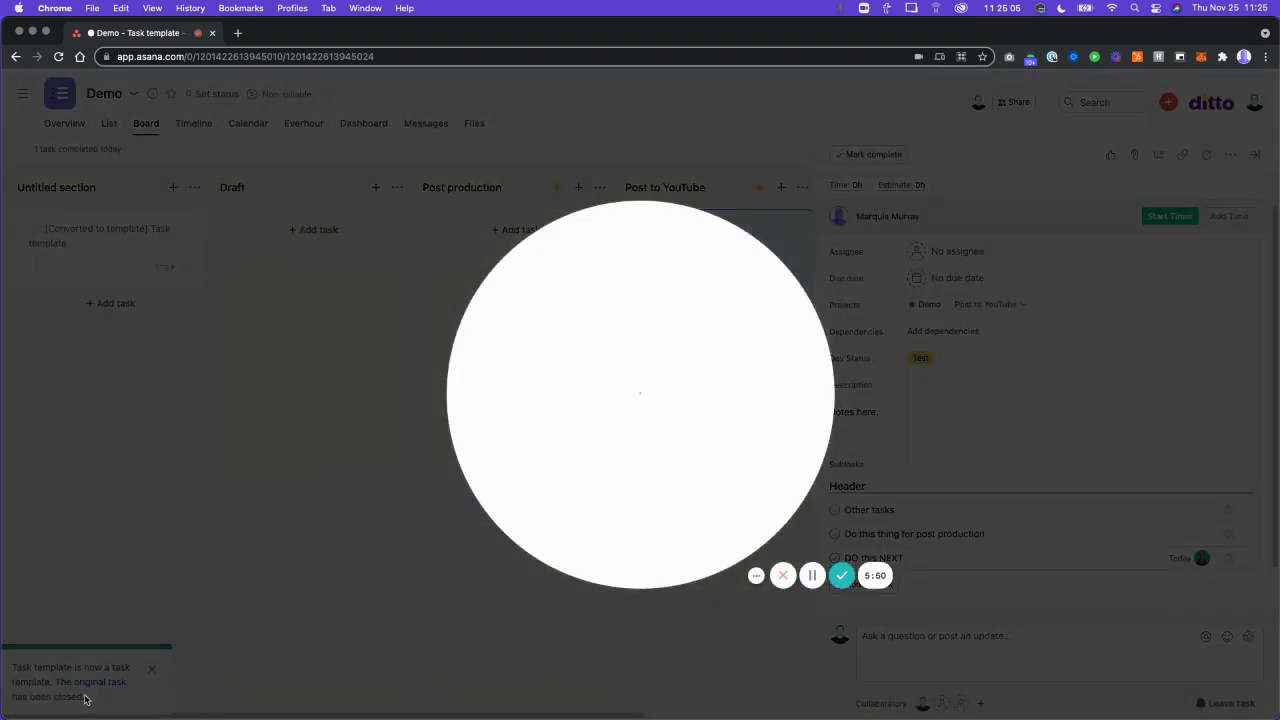
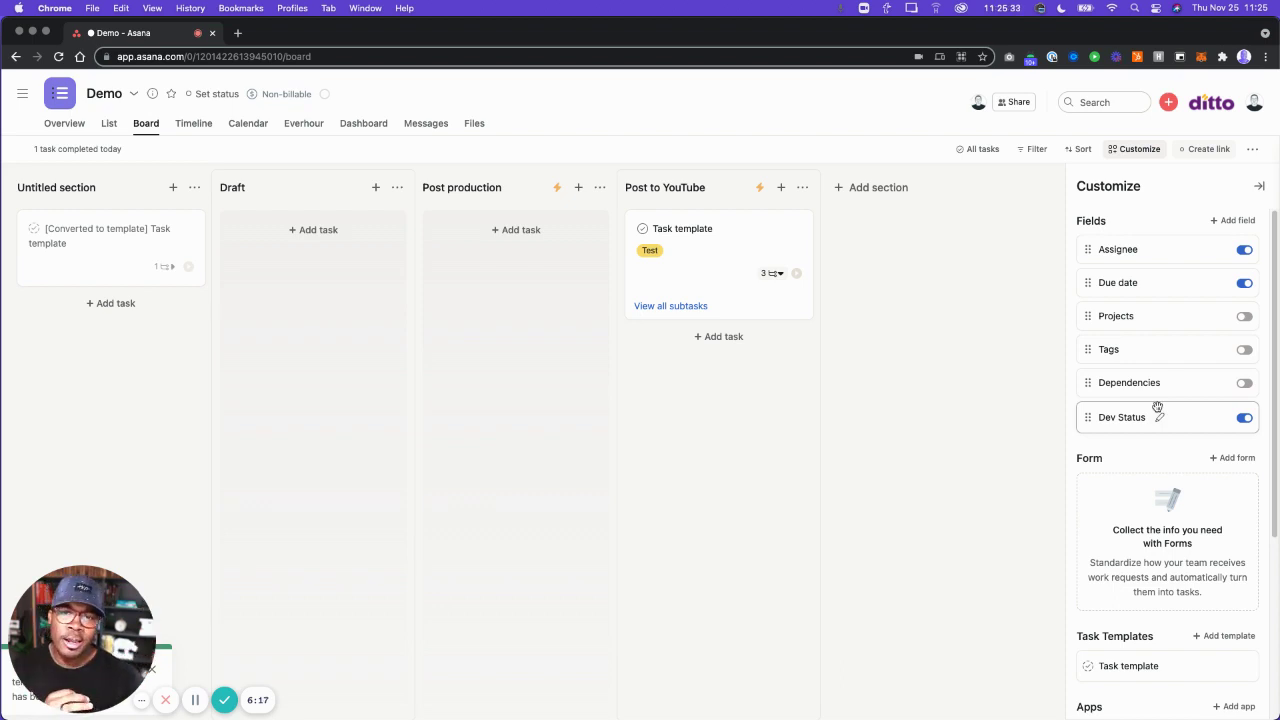
# Create a Demo form with a single-select 'Dev status' question linked to the Dev Status field.
pyautogui.click(1231, 460)
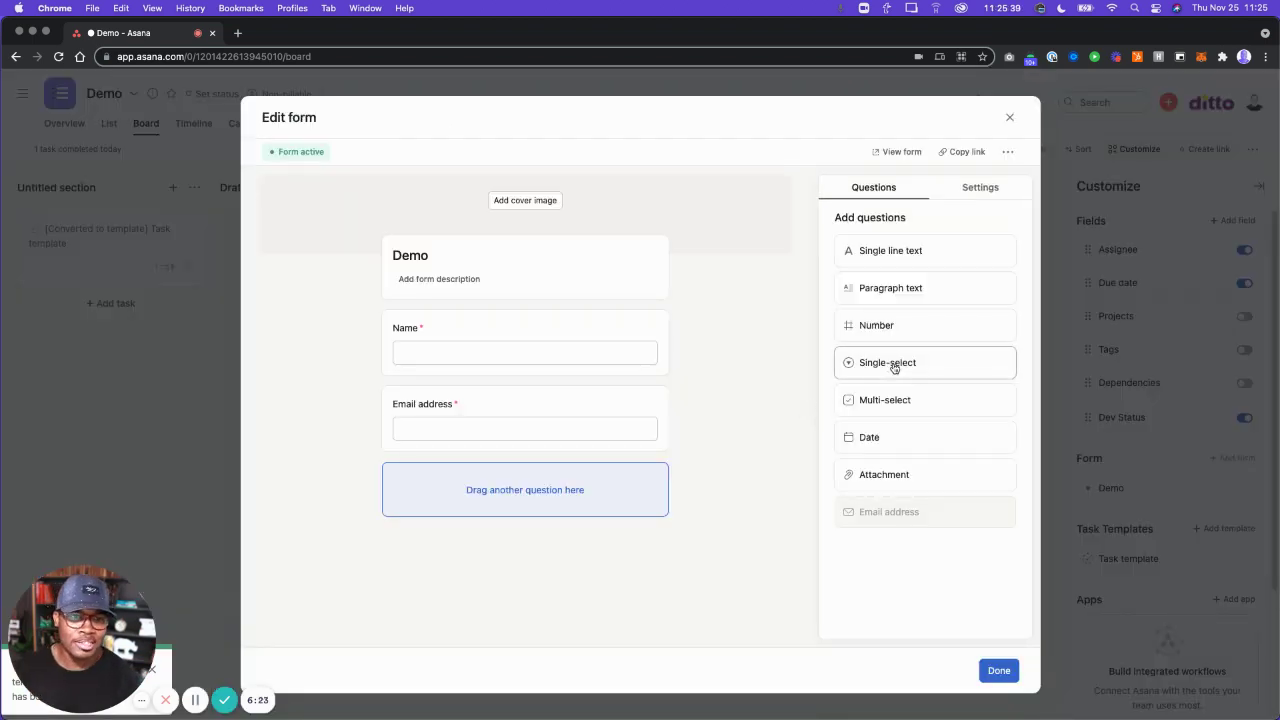
pyautogui.click(887, 366)
pyautogui.write('Dev status')
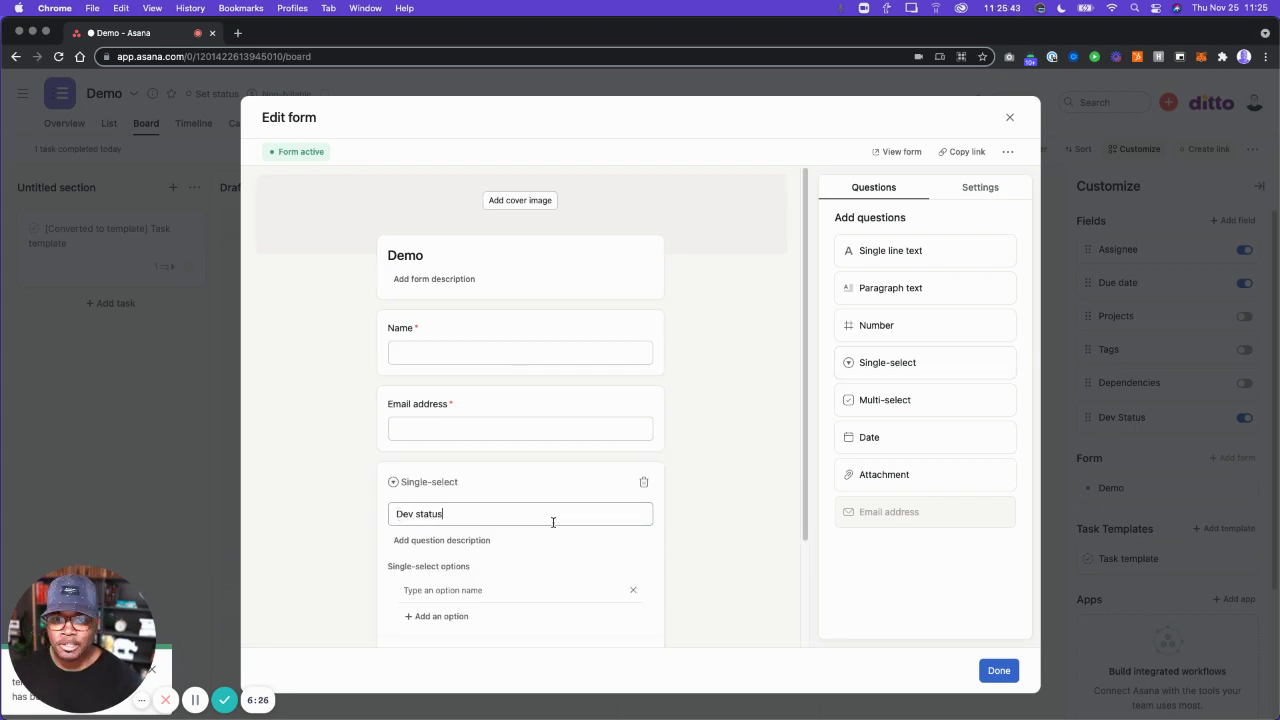
pyautogui.scroll(-3, 719, 621)
pyautogui.click(622, 526)
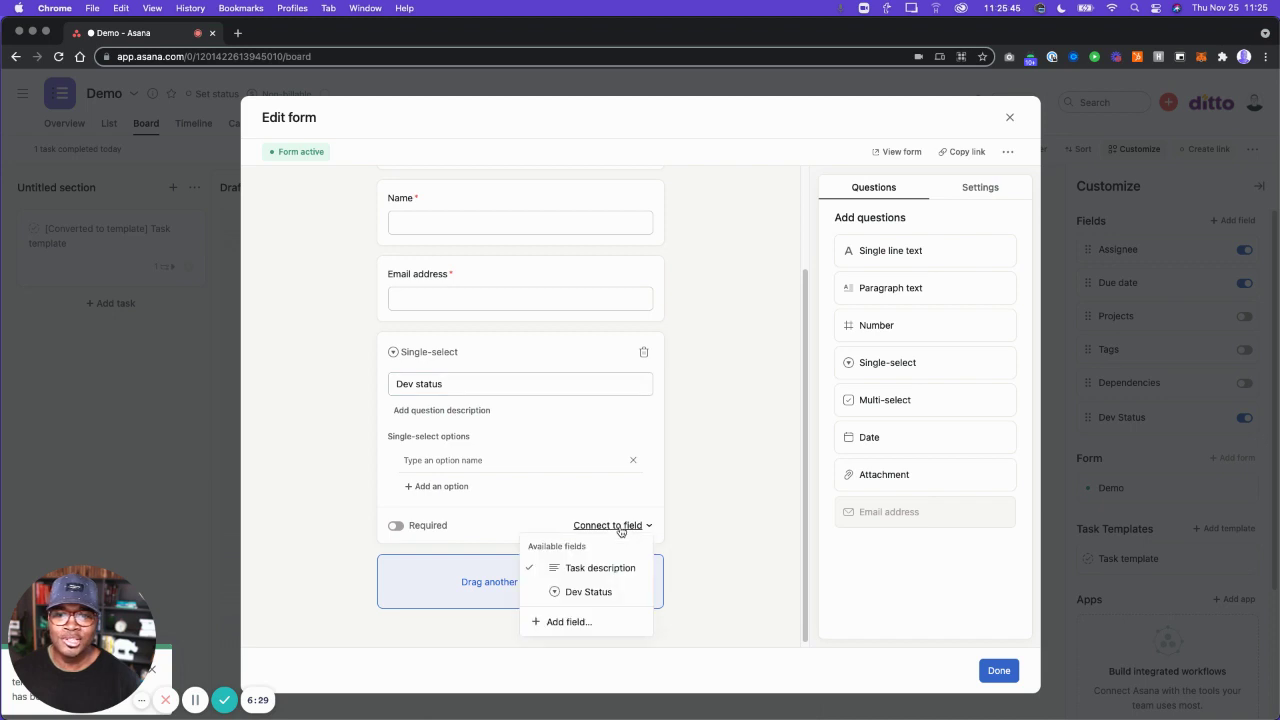
pyautogui.click(586, 592)
# Make the Dev status question required and copy the form's shareable link.
pyautogui.scroll(-1, 577, 577)
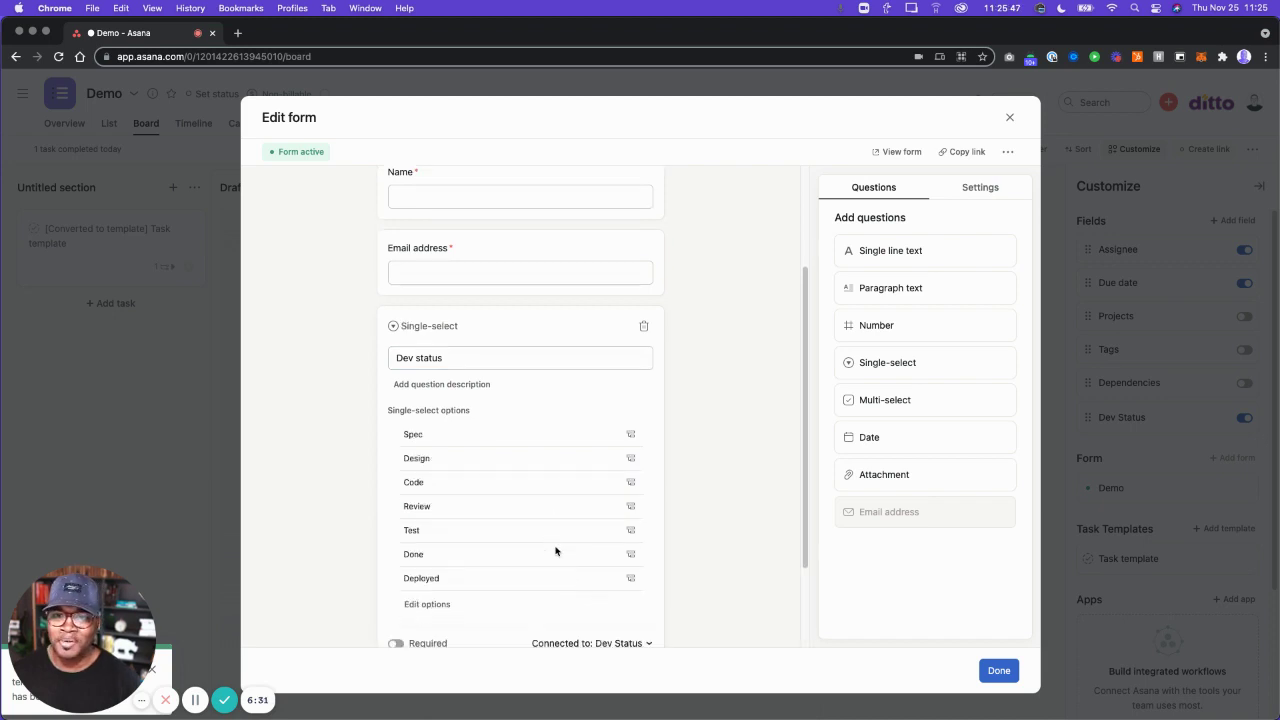
pyautogui.scroll(3, 557, 549)
pyautogui.scroll(-1, 486, 457)
pyautogui.scroll(-3, 460, 492)
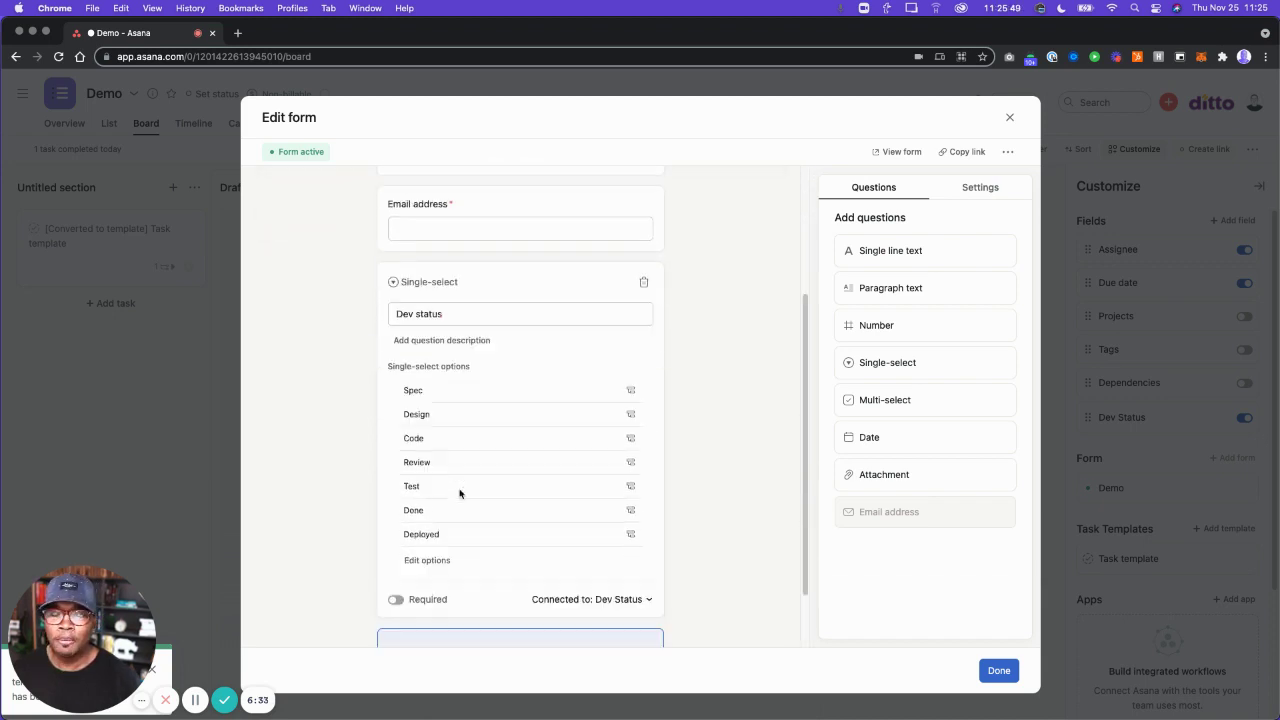
pyautogui.scroll(-1, 434, 588)
pyautogui.click(396, 582)
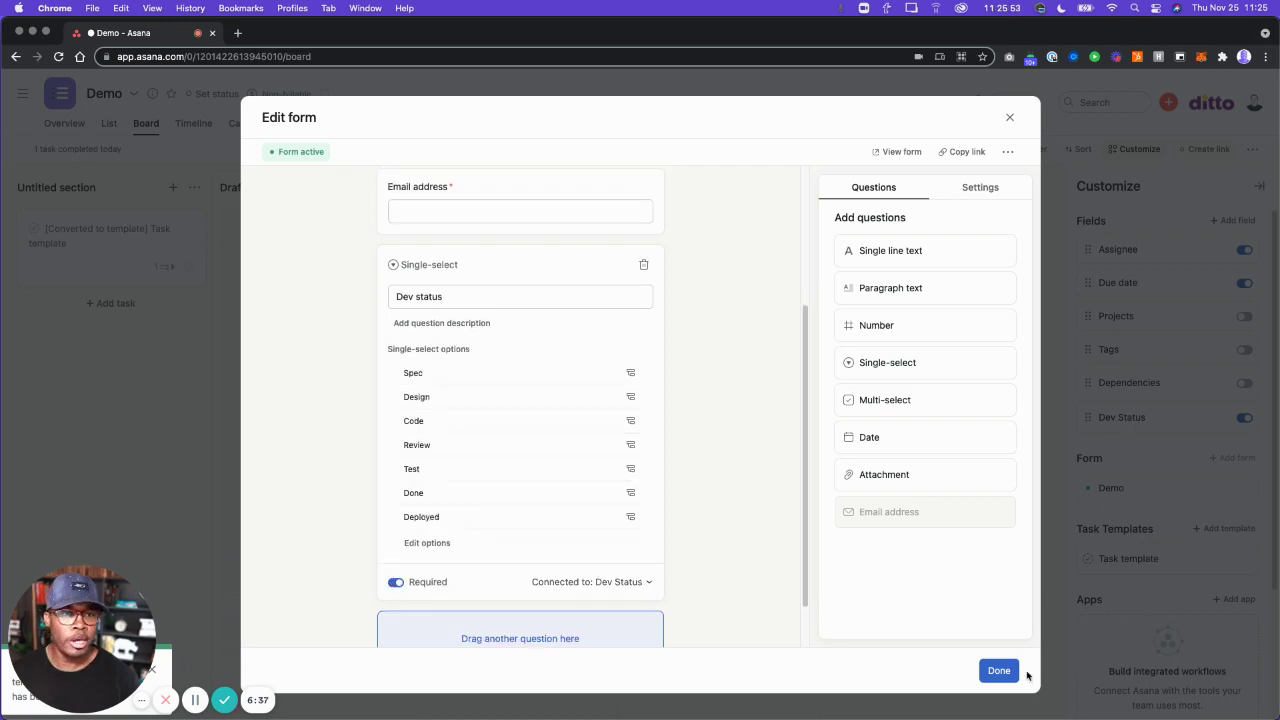
pyautogui.click(950, 152)
# Close the form editor and start a new rule for the Draft section.
pyautogui.click(999, 678)
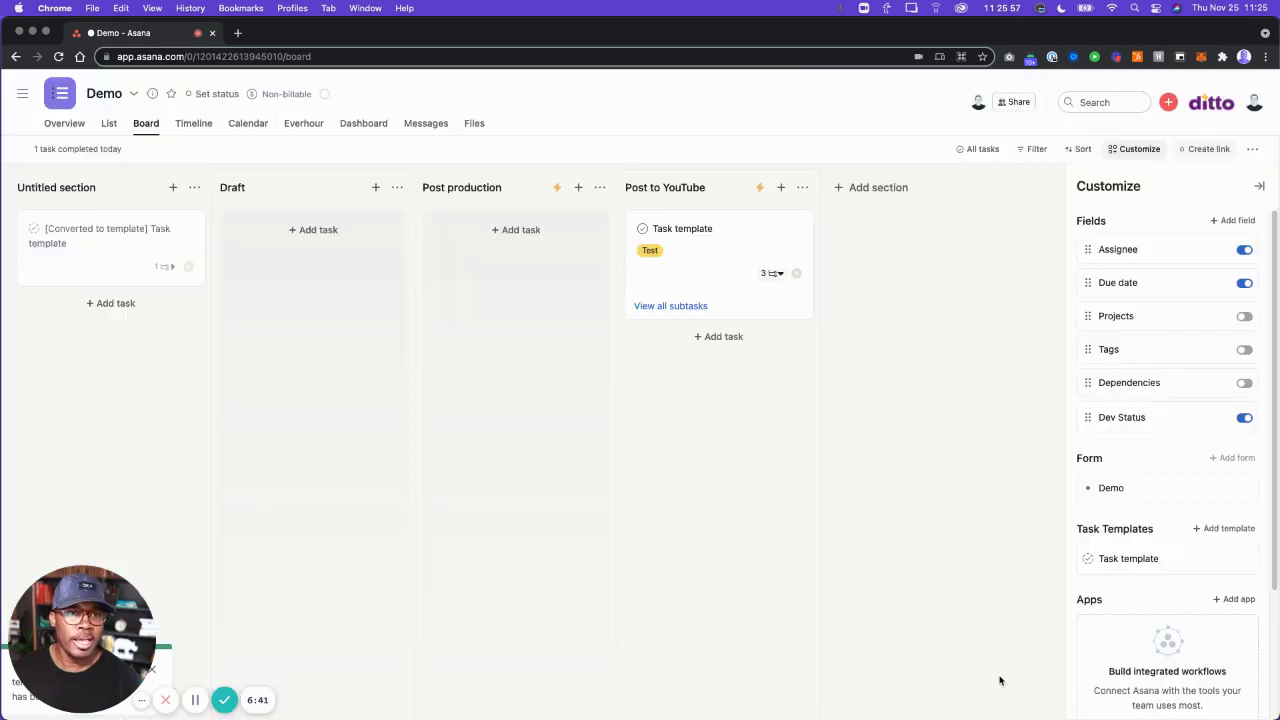
pyautogui.click(770, 273)
pyautogui.click(858, 187)
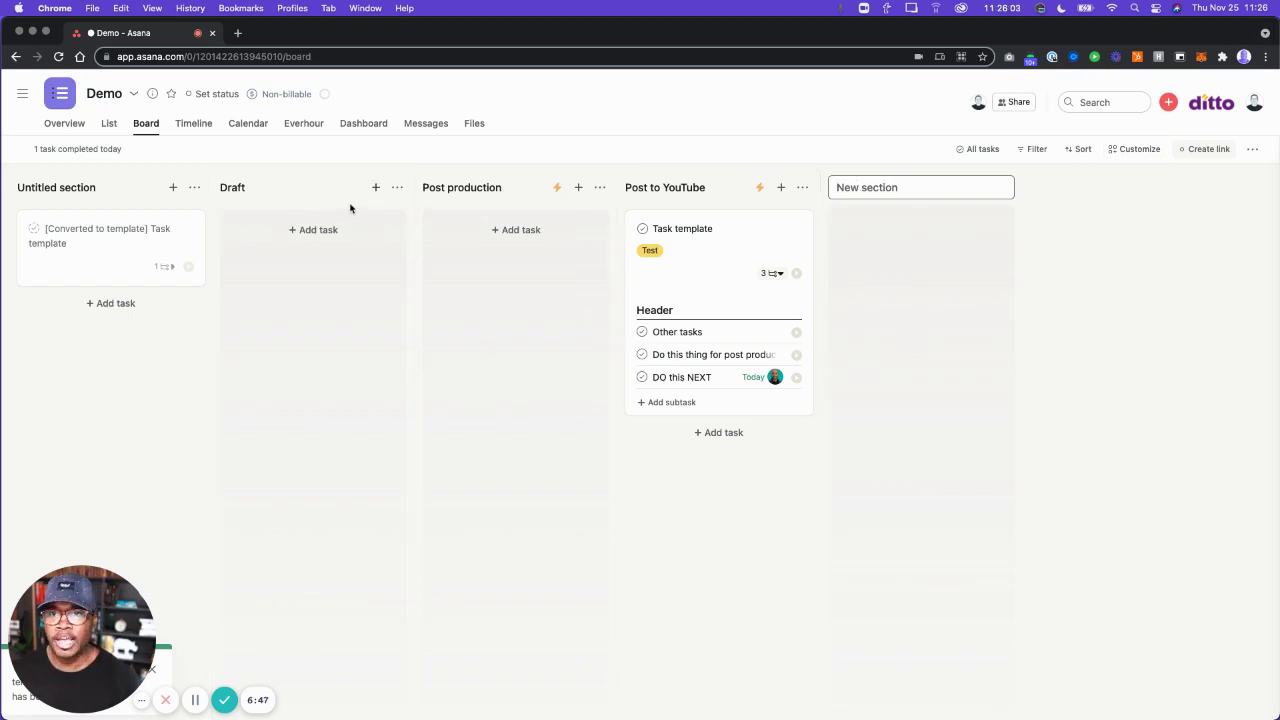
pyautogui.click(397, 189)
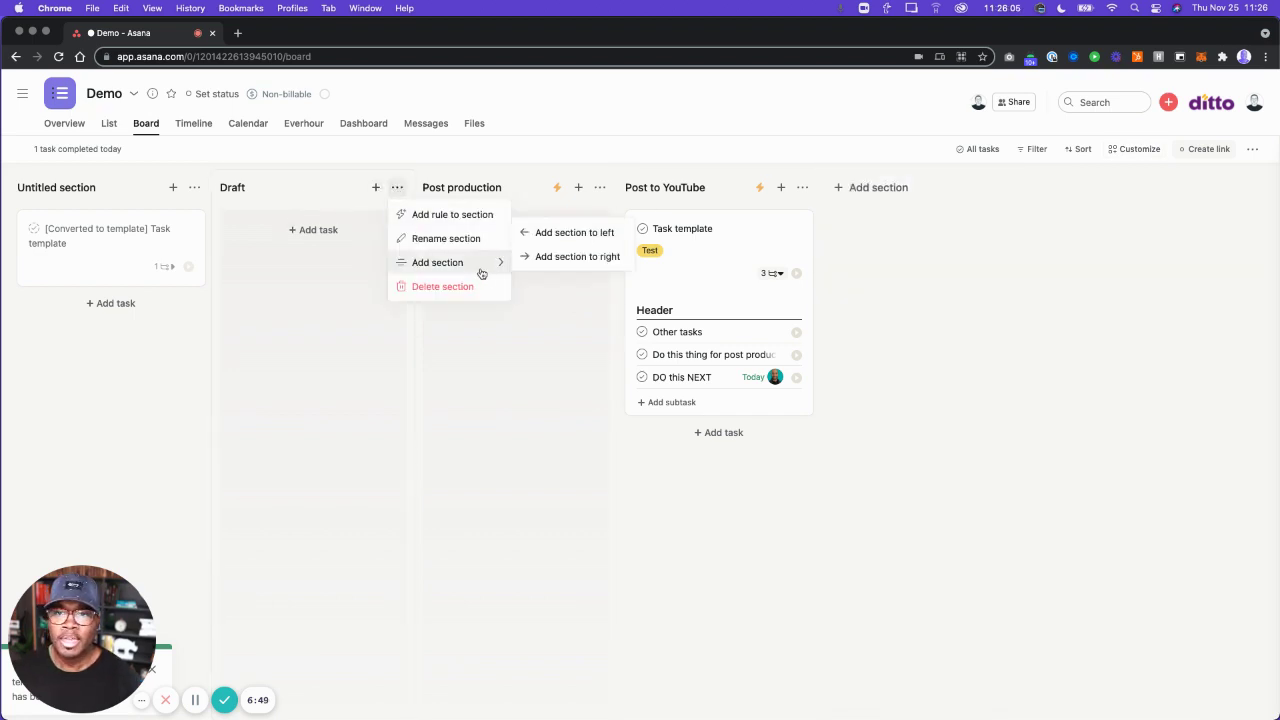
pyautogui.click(466, 216)
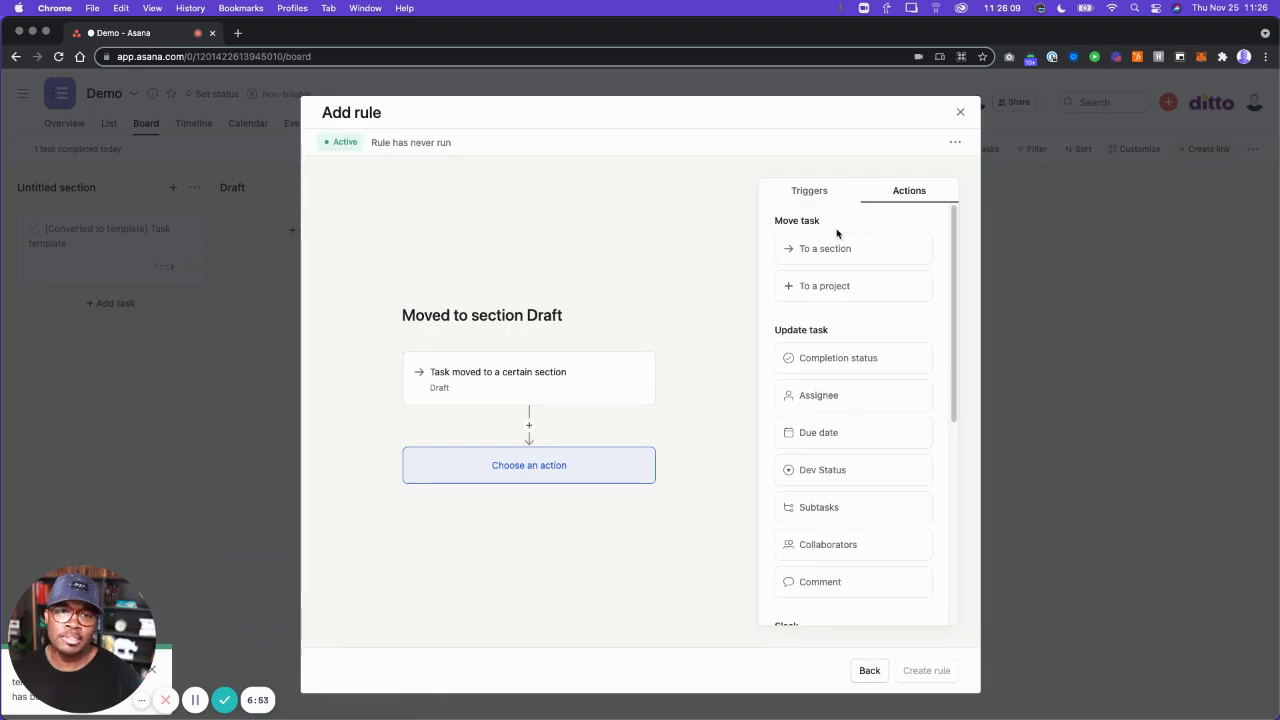
# Set the rule's trigger to Dev Status changed to Spec.
pyautogui.click(828, 199)
pyautogui.click(633, 378)
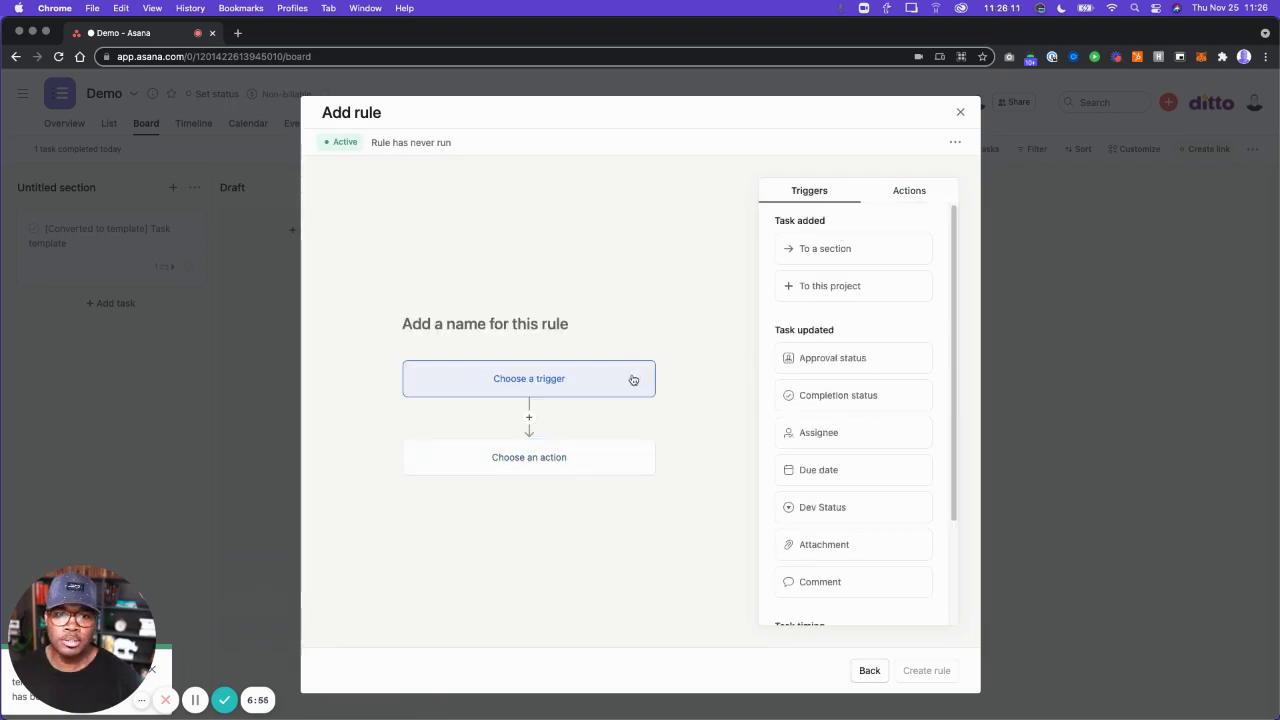
pyautogui.click(815, 507)
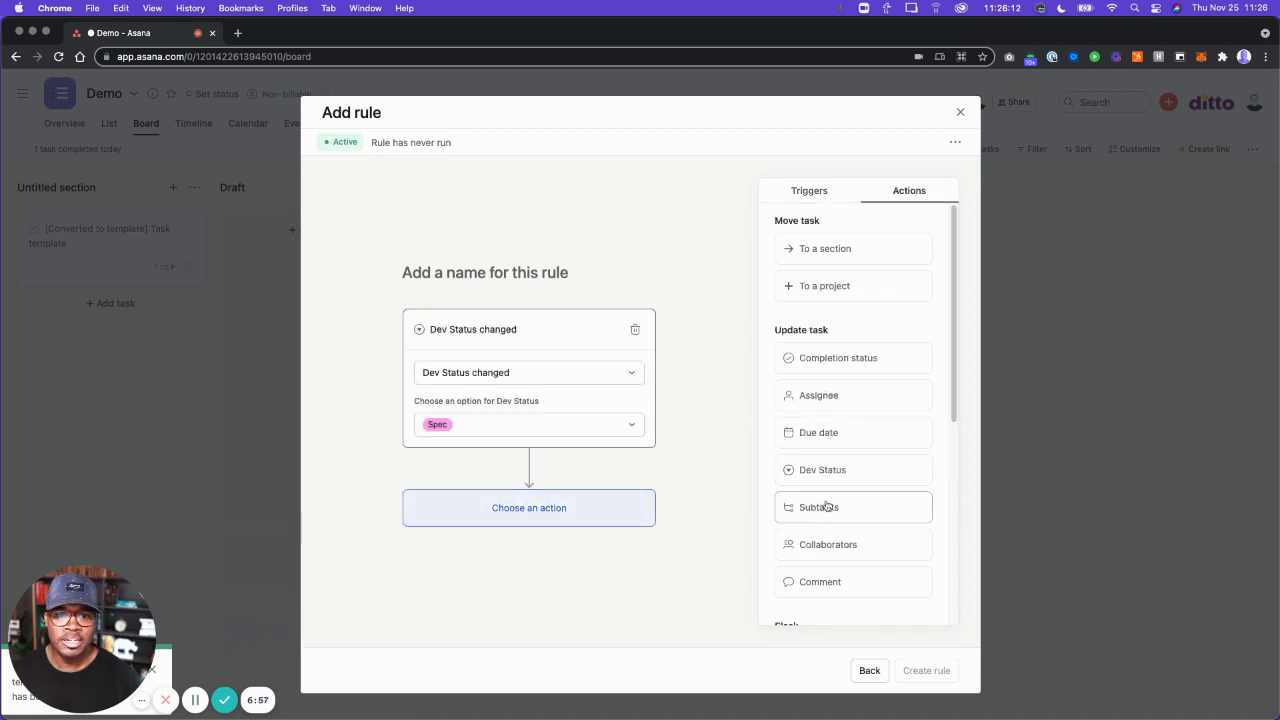
pyautogui.click(579, 422)
pyautogui.click(341, 446)
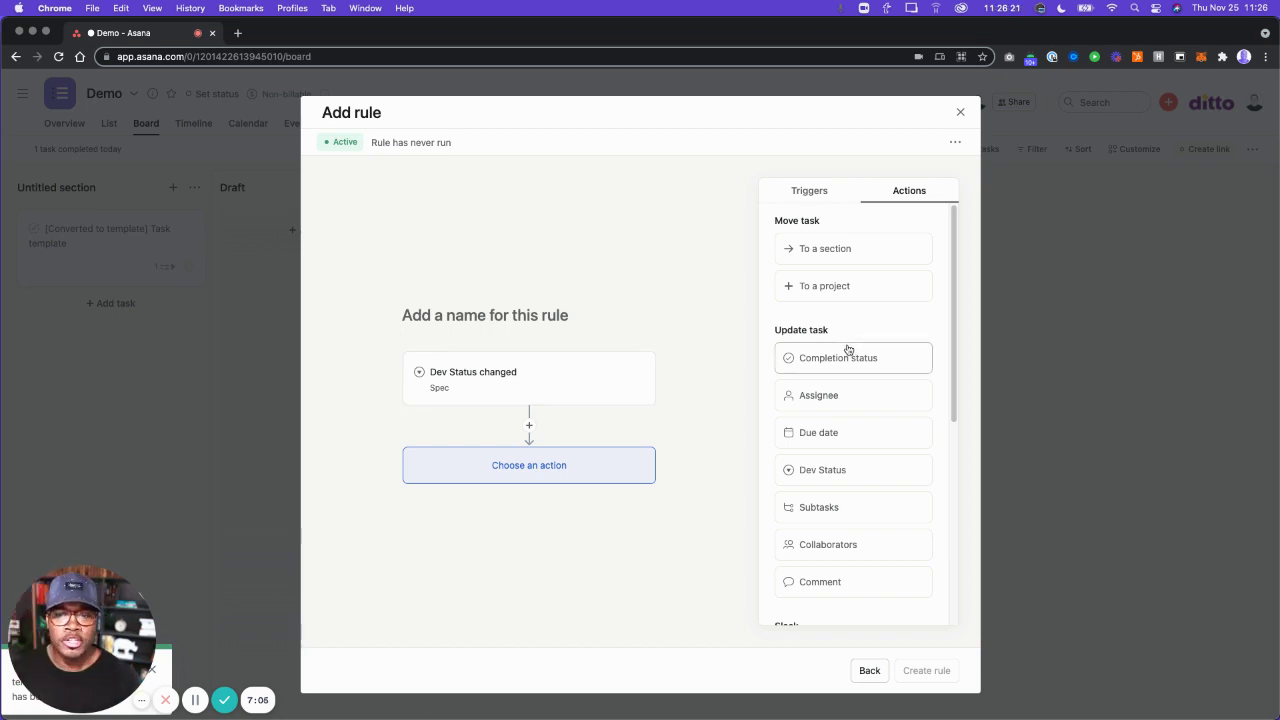
# Make the rule add subtasks 'Do this first' and 'VERY important', and create it.
pyautogui.click(840, 512)
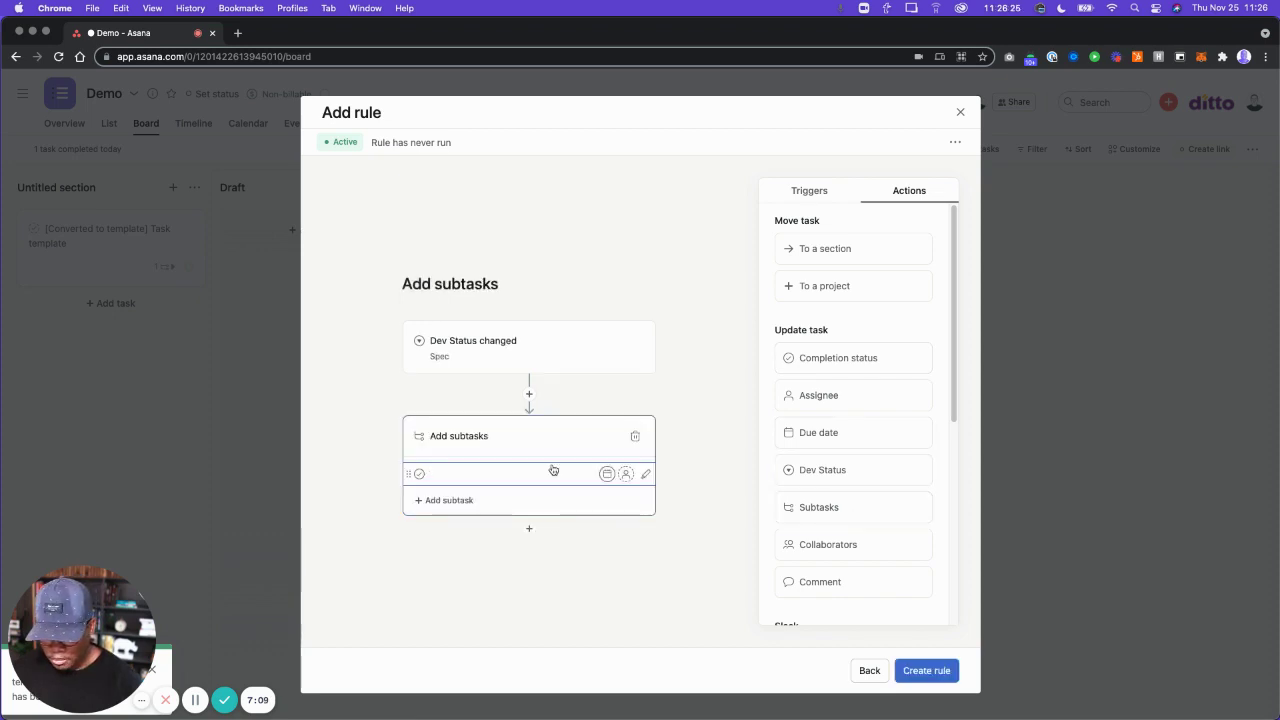
pyautogui.write('Do these')
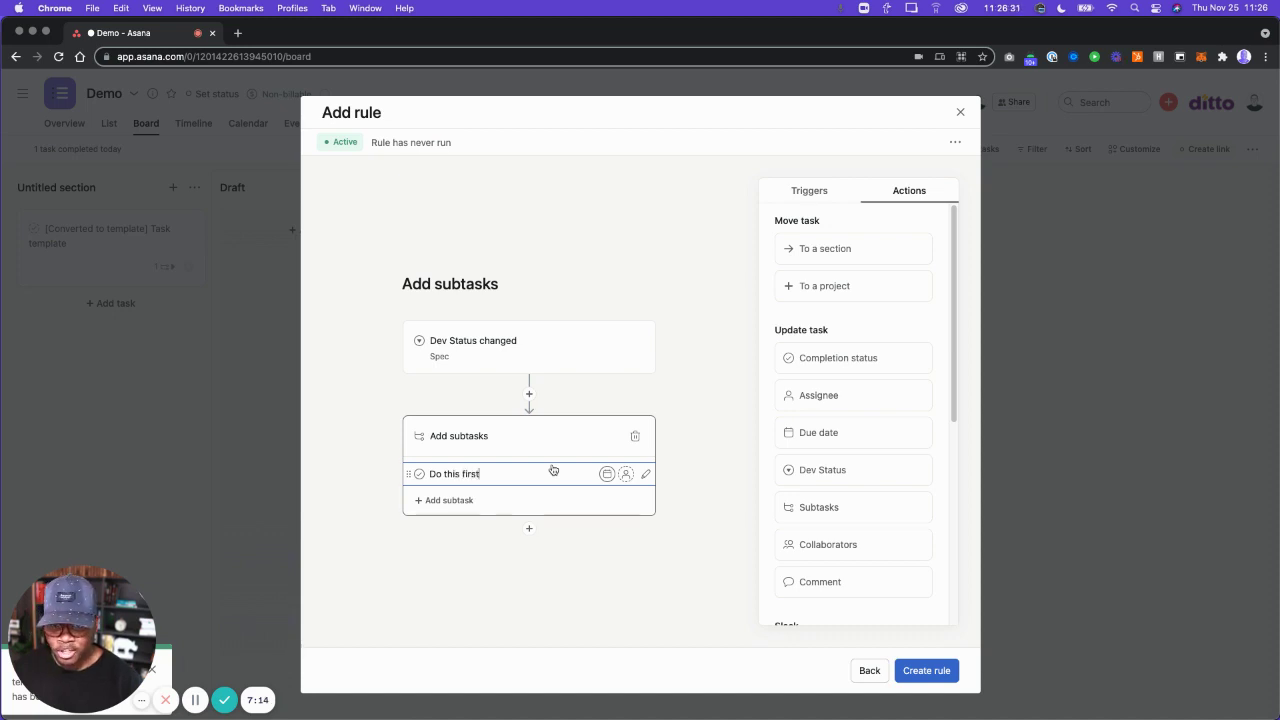
pyautogui.press('Return')
pyautogui.write('VERY important')
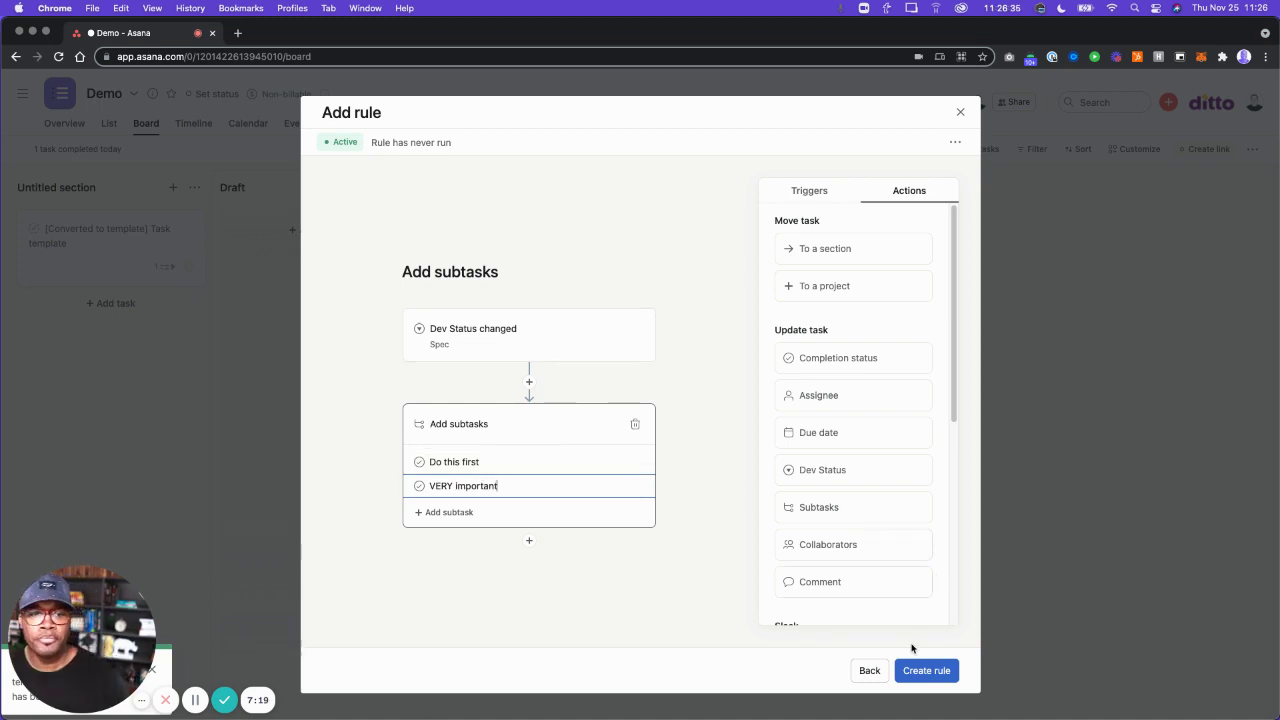
pyautogui.click(916, 678)
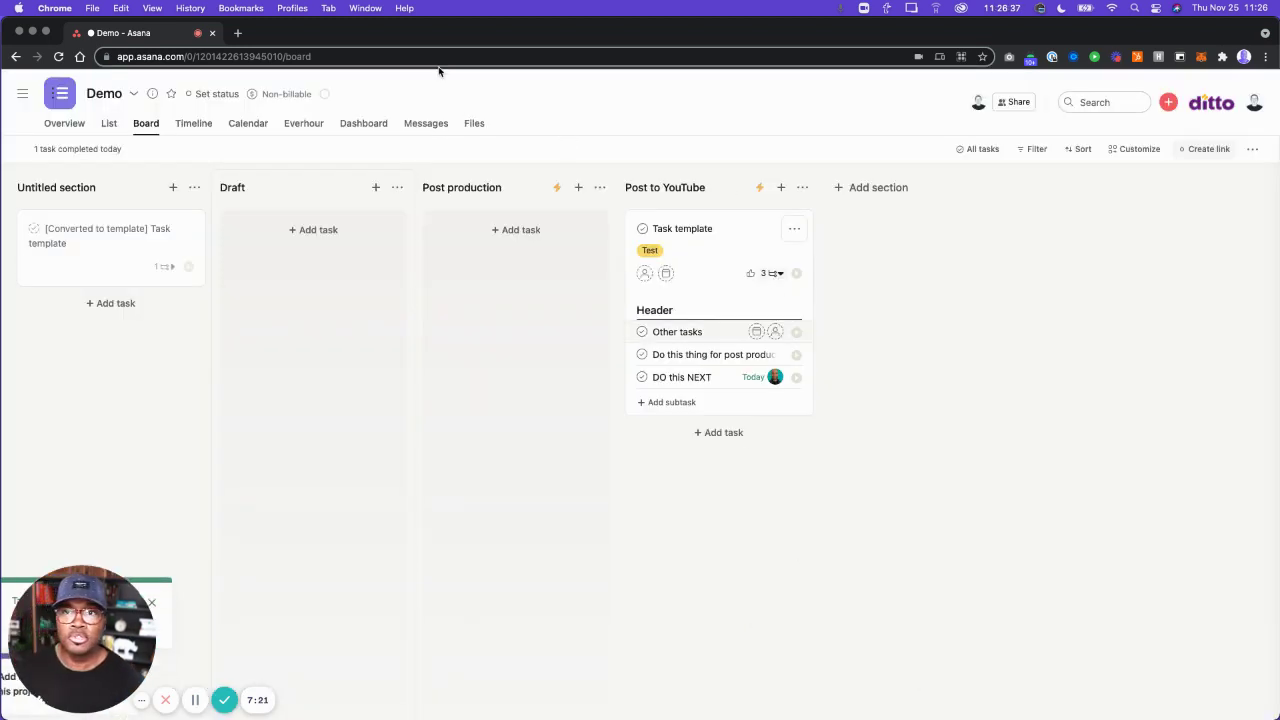
# Open the copied form link in a new tab and enter the submitter's name and e-mail.
pyautogui.click(238, 34)
pyautogui.press('super+v')
pyautogui.press('Return')
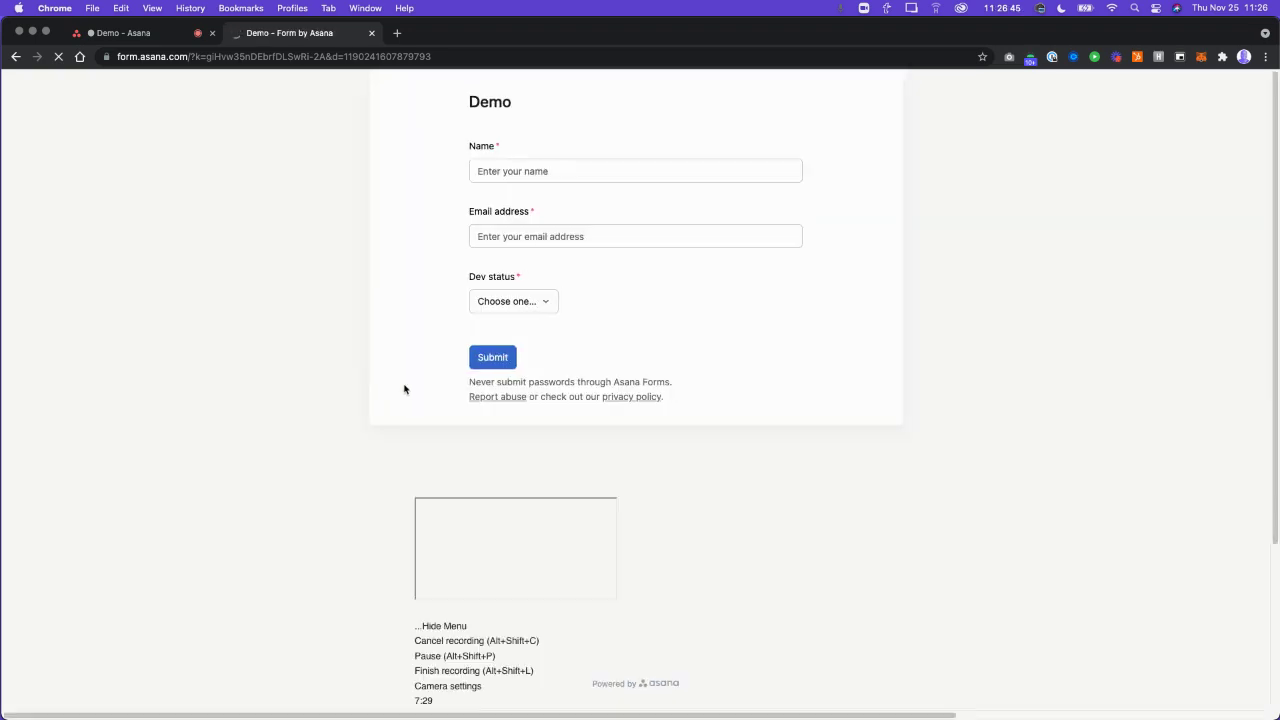
pyautogui.click(531, 174)
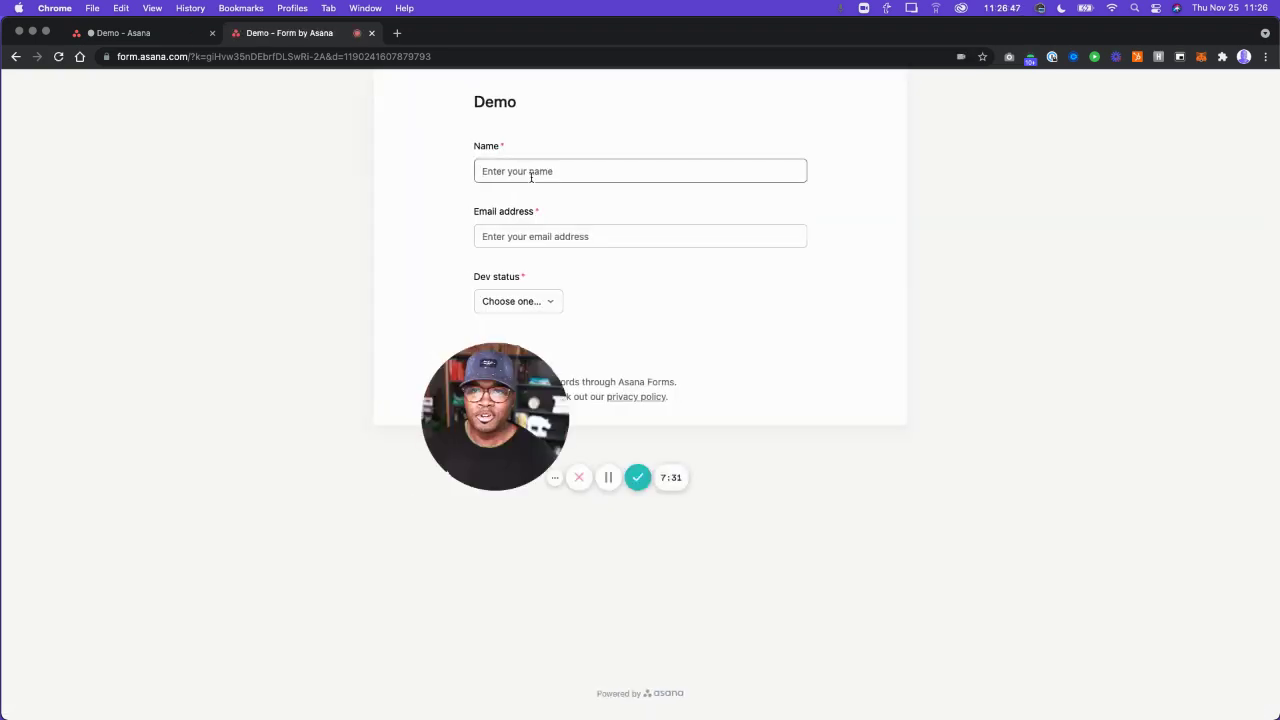
pyautogui.write('Marquis')
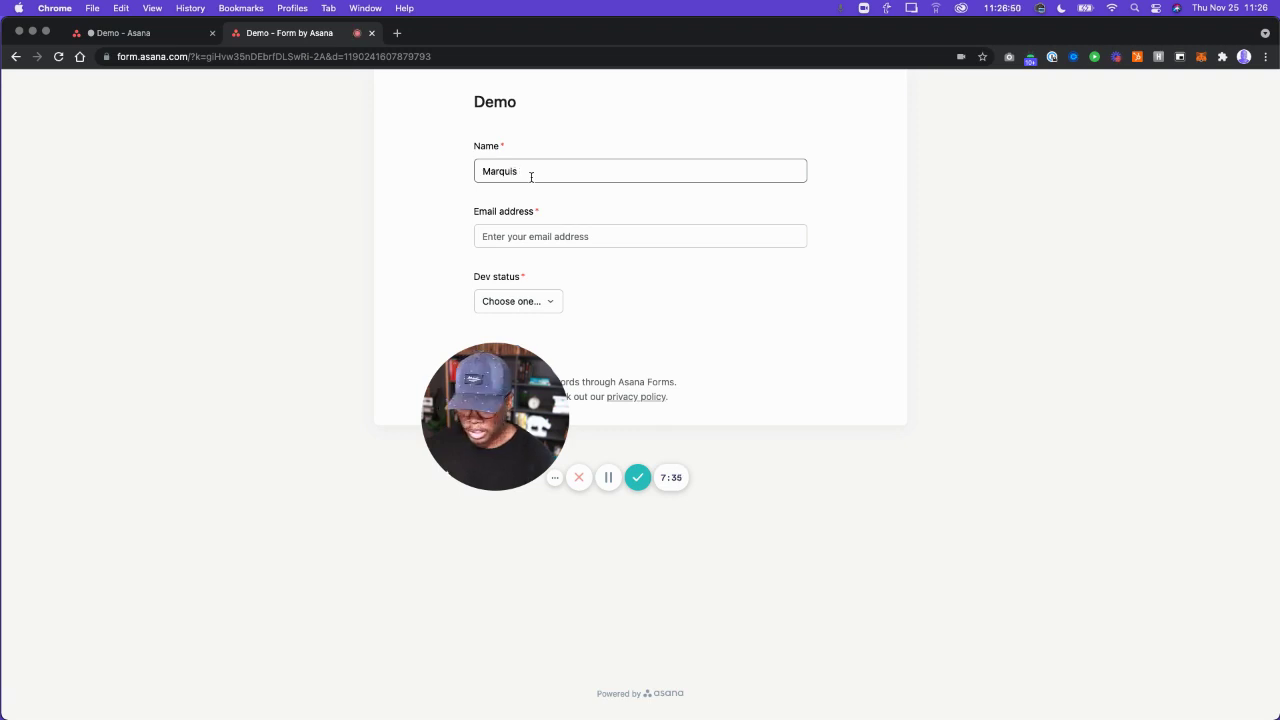
pyautogui.press('Tab')
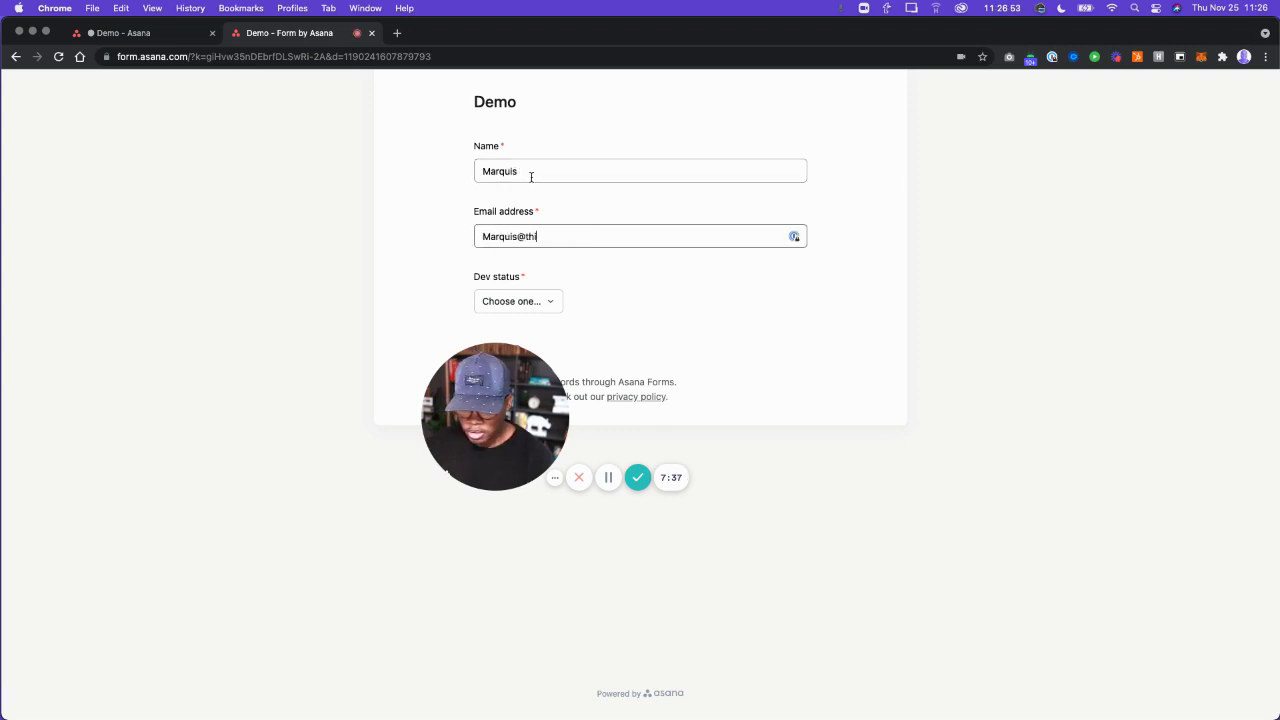
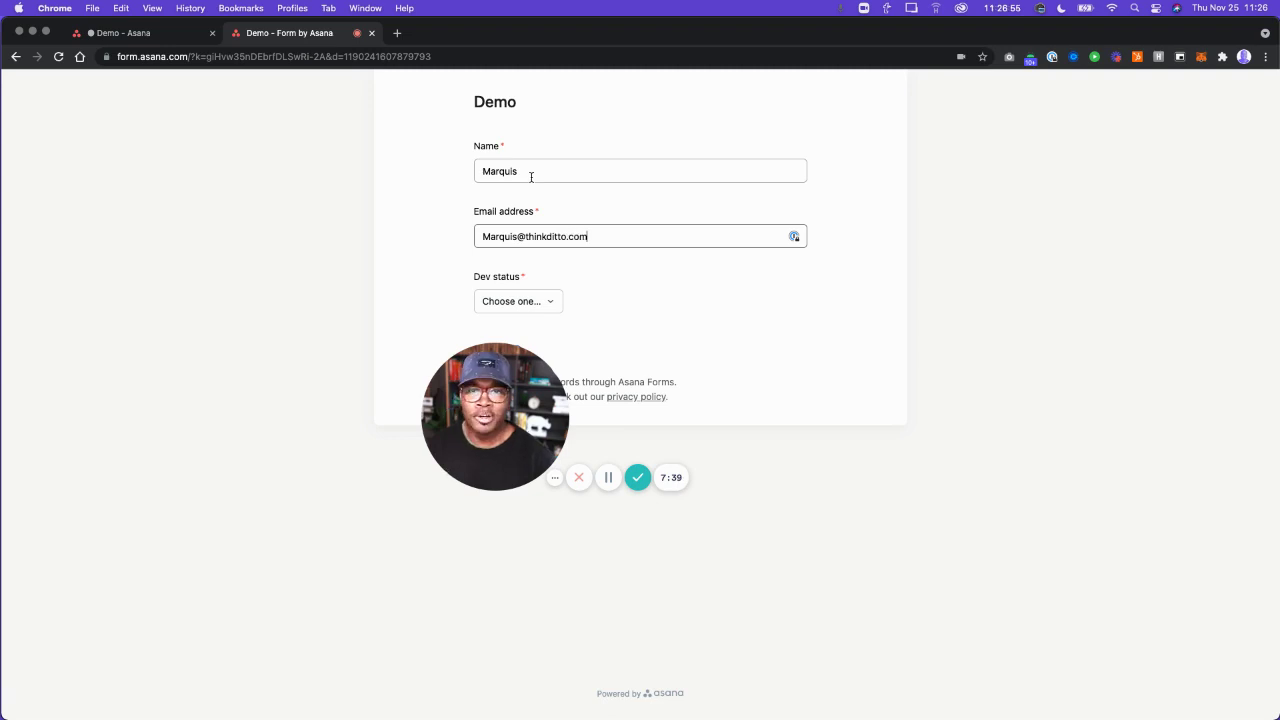
# Answer Spec for the Dev status question and submit the form.
pyautogui.click(536, 302)
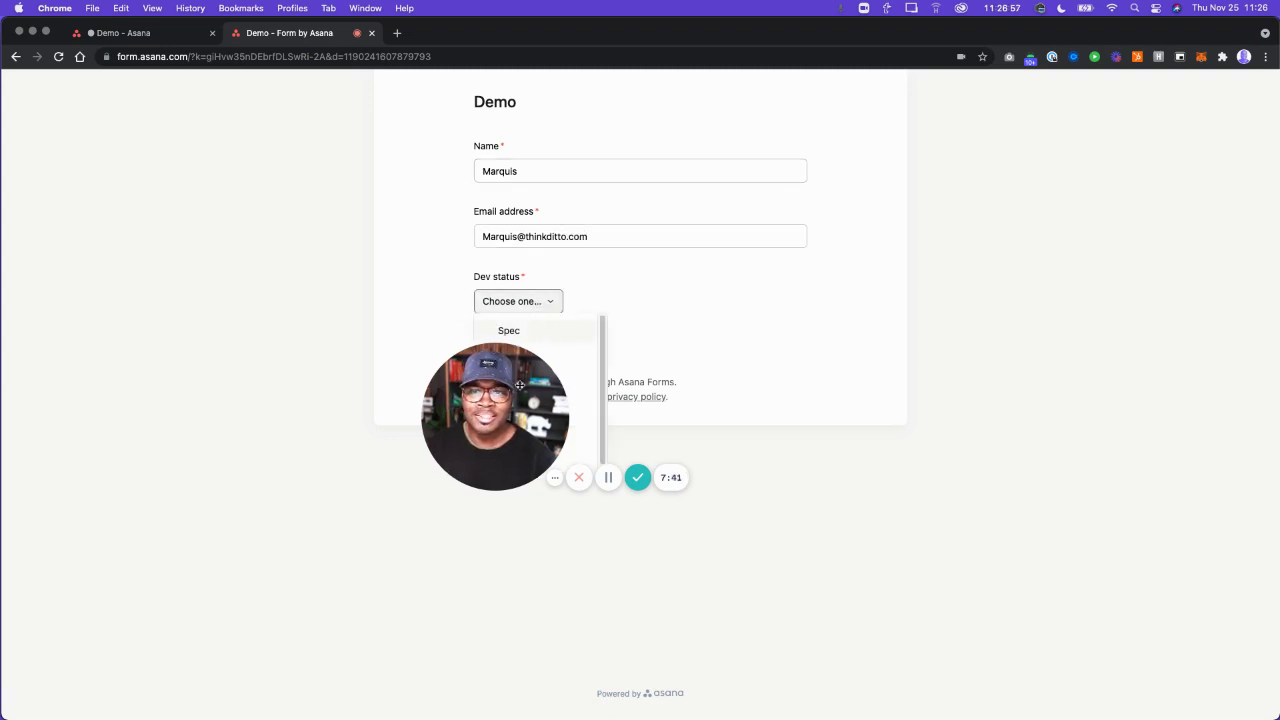
pyautogui.moveTo(524, 419); pyautogui.dragTo(251, 468)
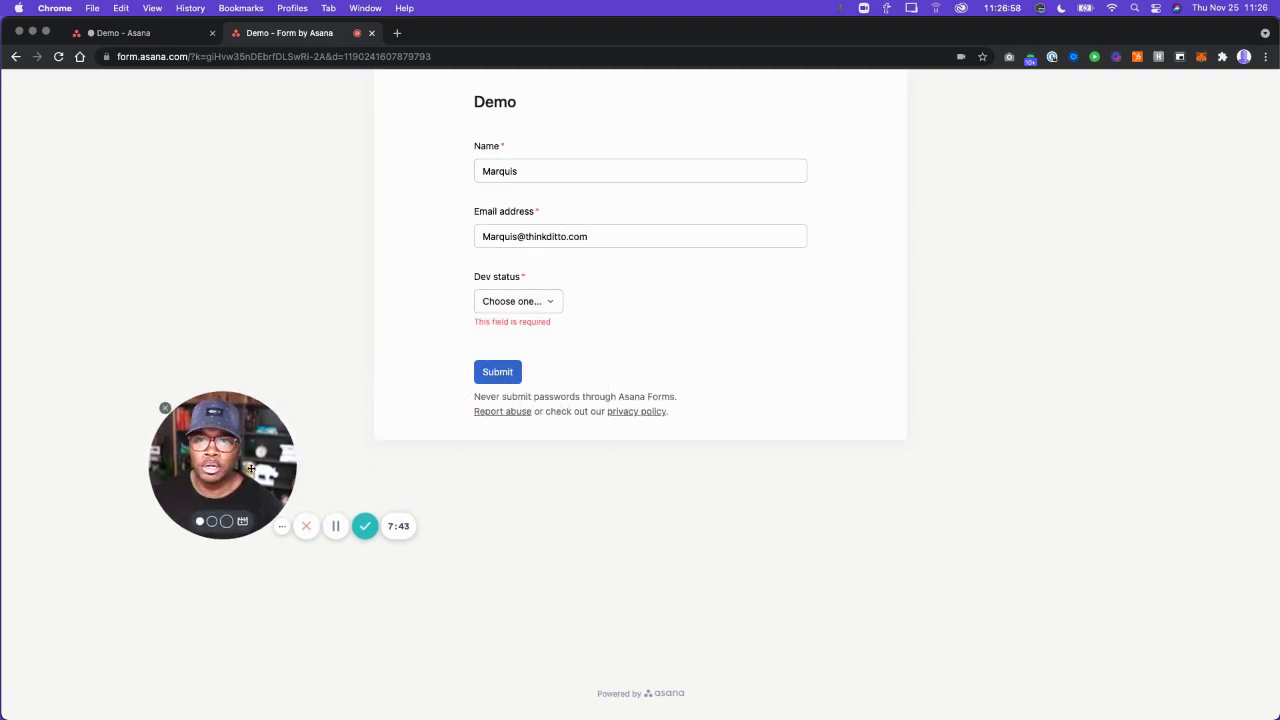
pyautogui.click(533, 305)
pyautogui.click(523, 333)
pyautogui.click(497, 361)
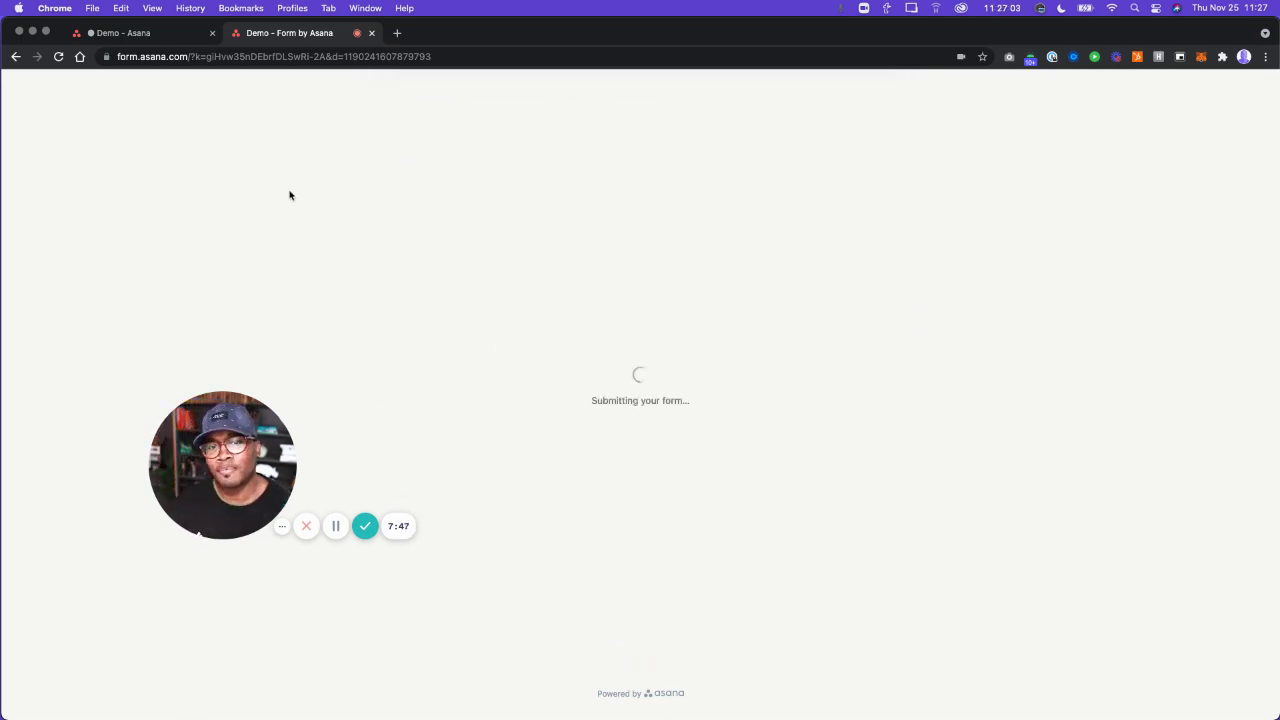
pyautogui.moveTo(238, 466); pyautogui.dragTo(150, 555)
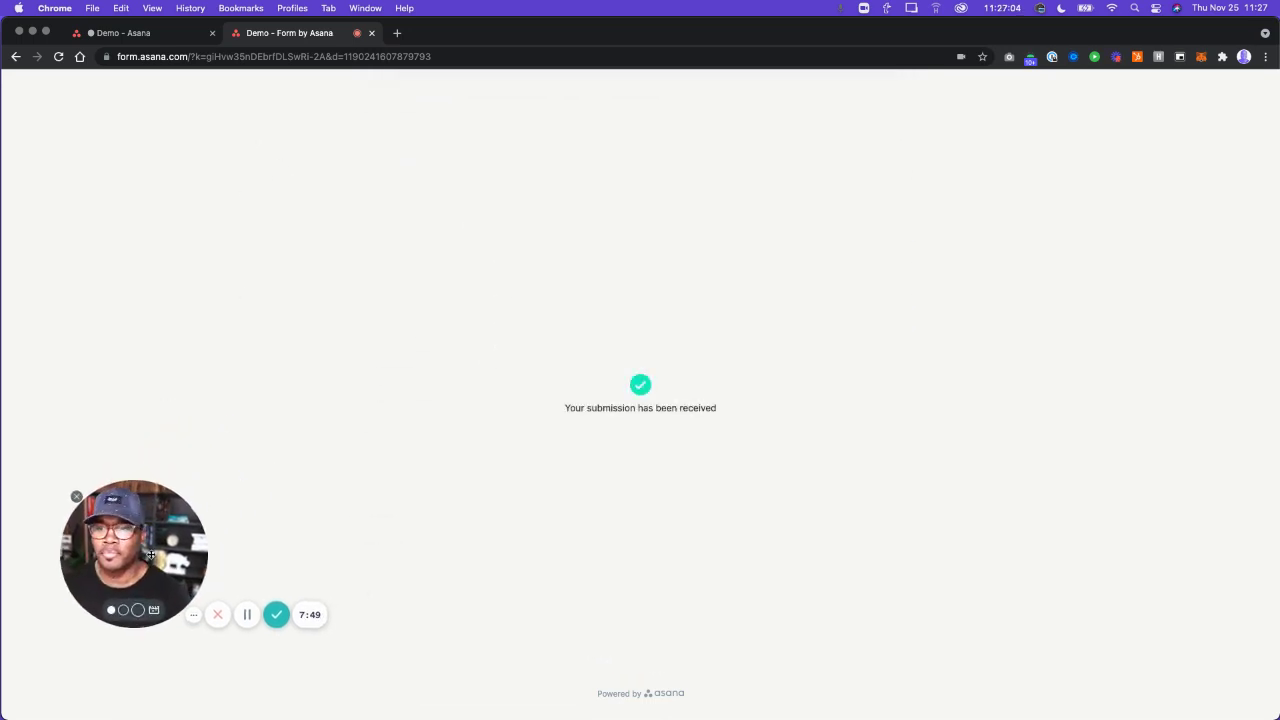
pyautogui.click(158, 33)
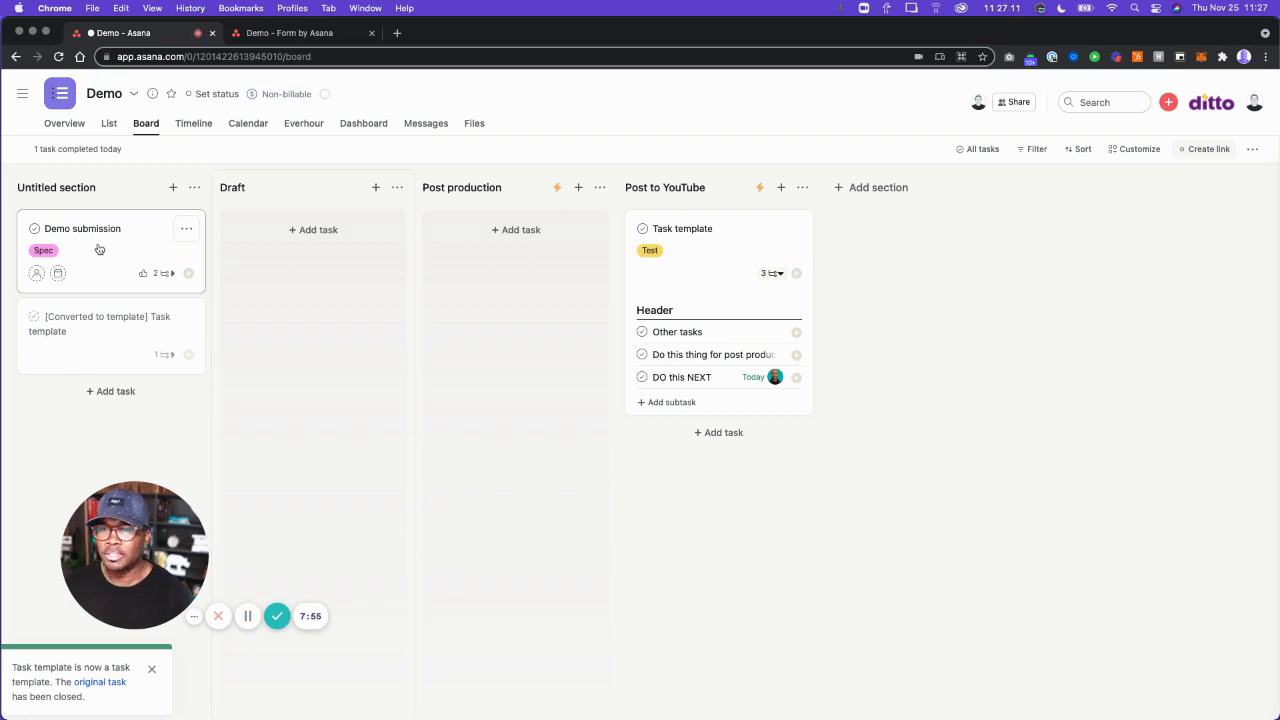
# Move the Demo submission card from Untitled section into the Draft column, showing its subtasks.
pyautogui.click(168, 273)
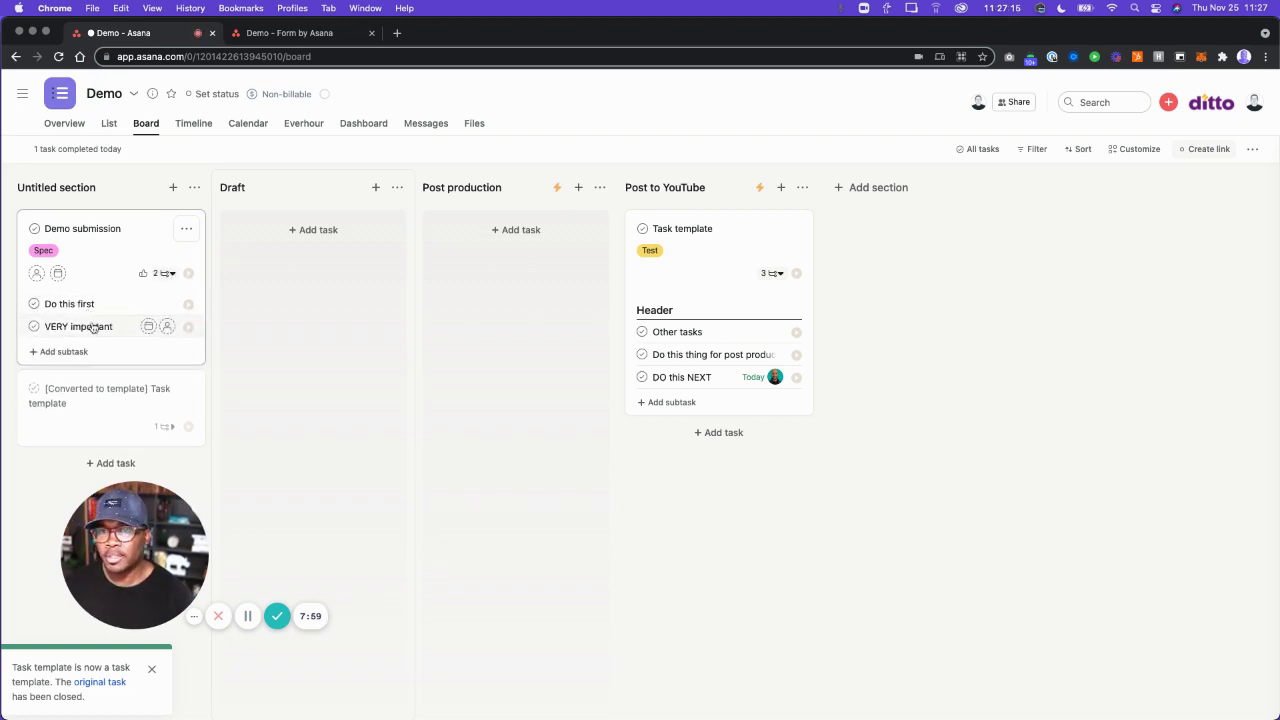
pyautogui.moveTo(87, 255); pyautogui.dragTo(302, 252)
pyautogui.click(375, 273)
# Change the Demo submission task's Dev Status to Design, moving it to Post production.
pyautogui.click(290, 256)
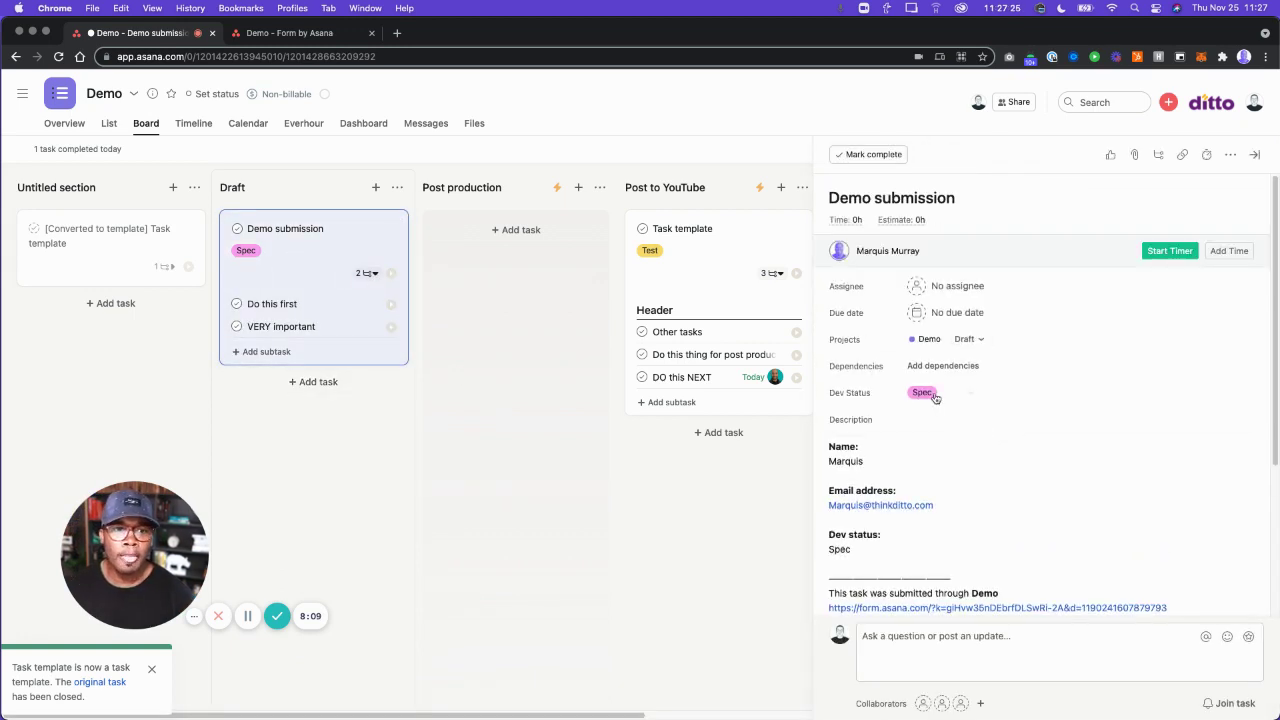
pyautogui.click(940, 394)
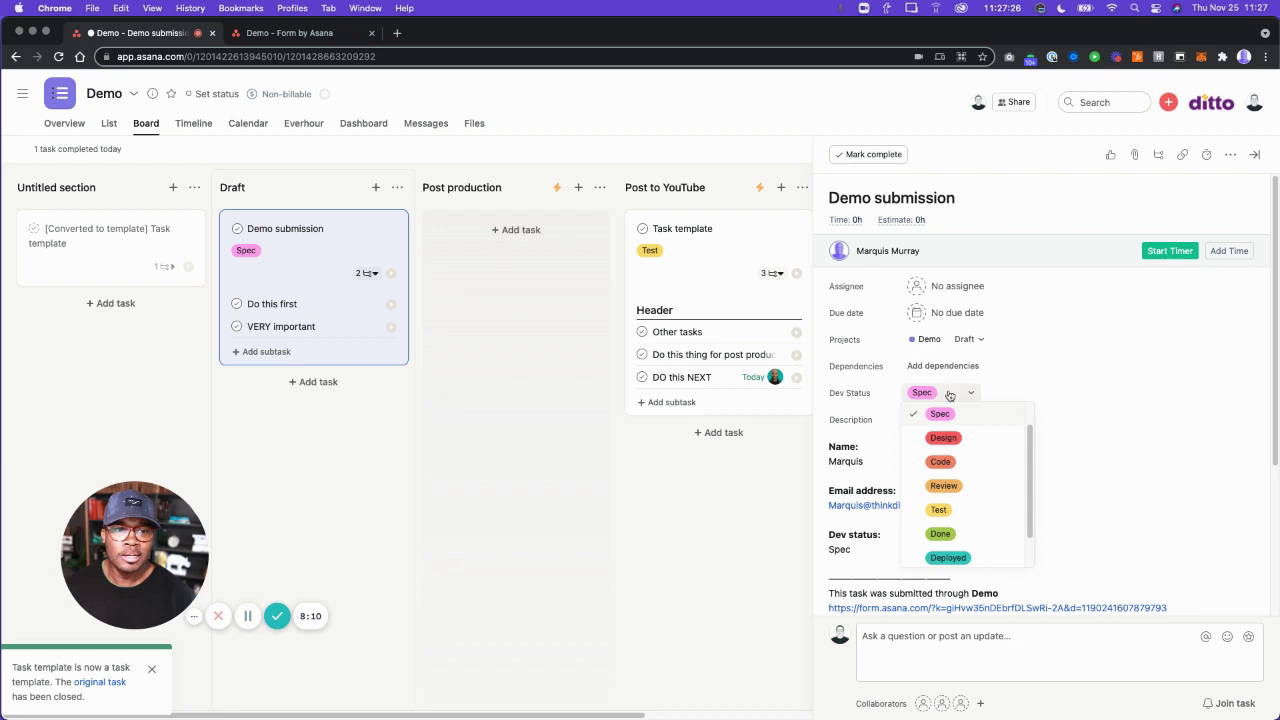
pyautogui.click(955, 440)
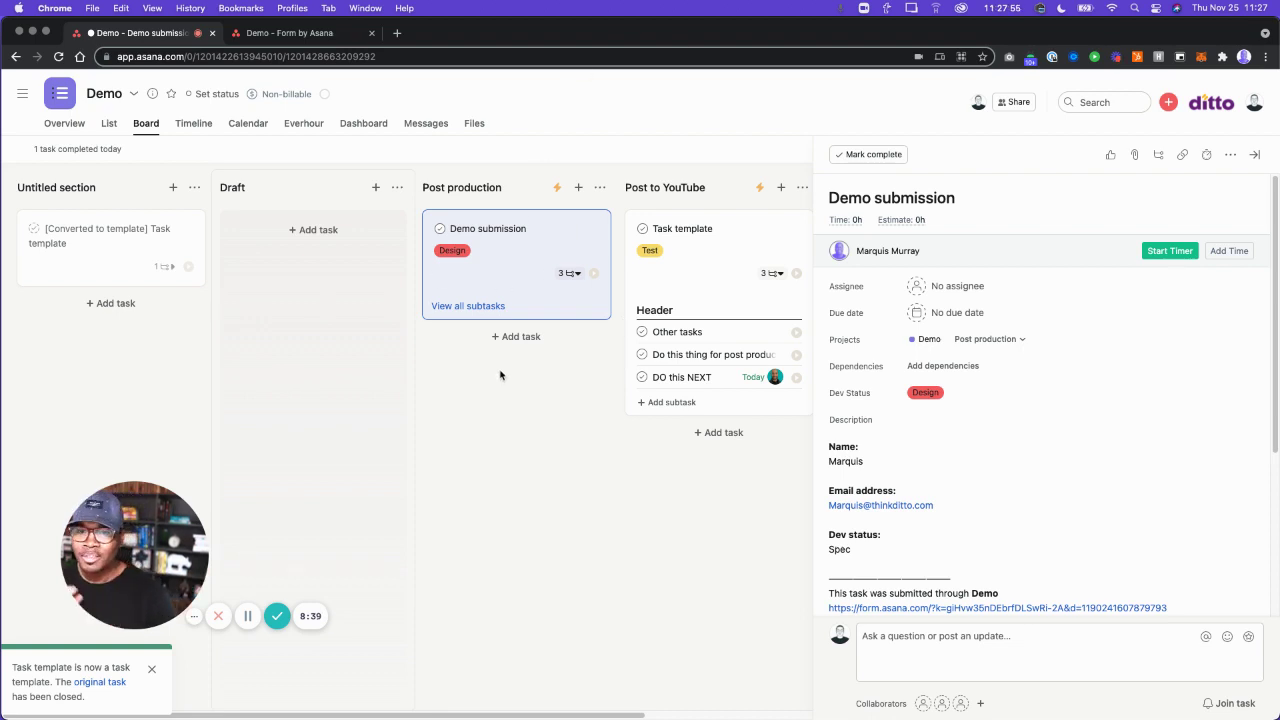
pyautogui.click(1256, 155)
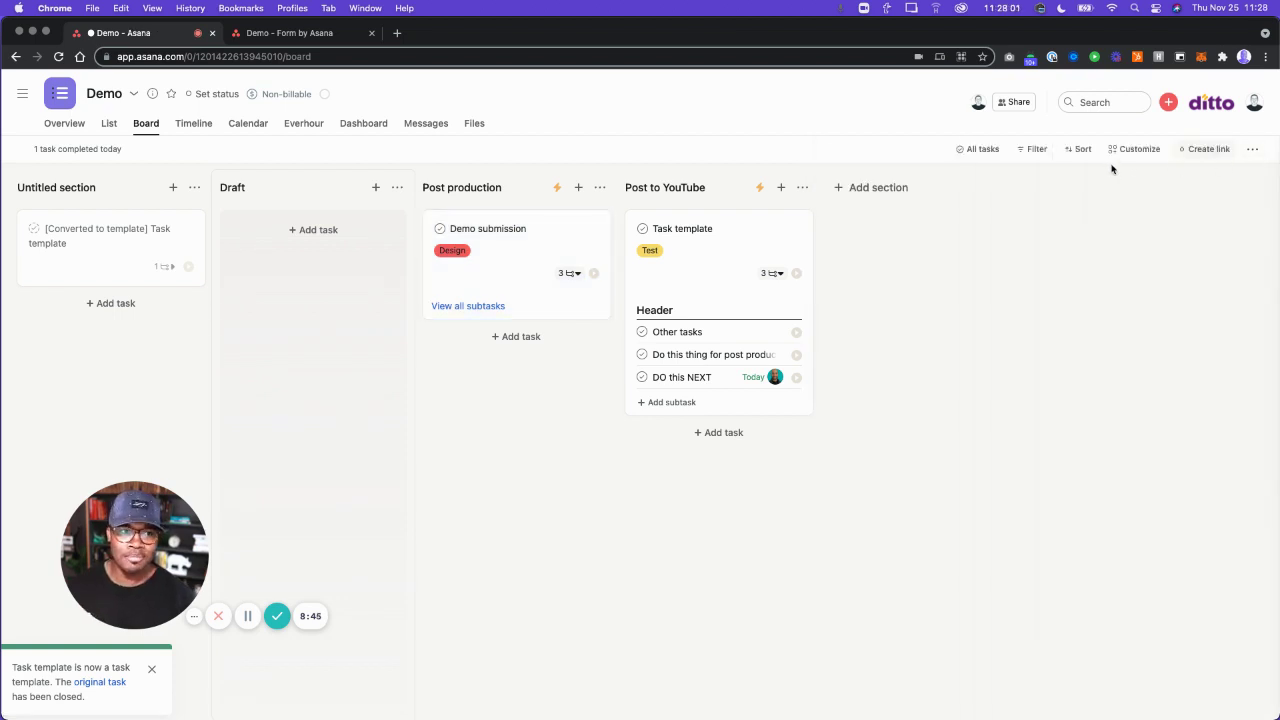
pyautogui.click(506, 255)
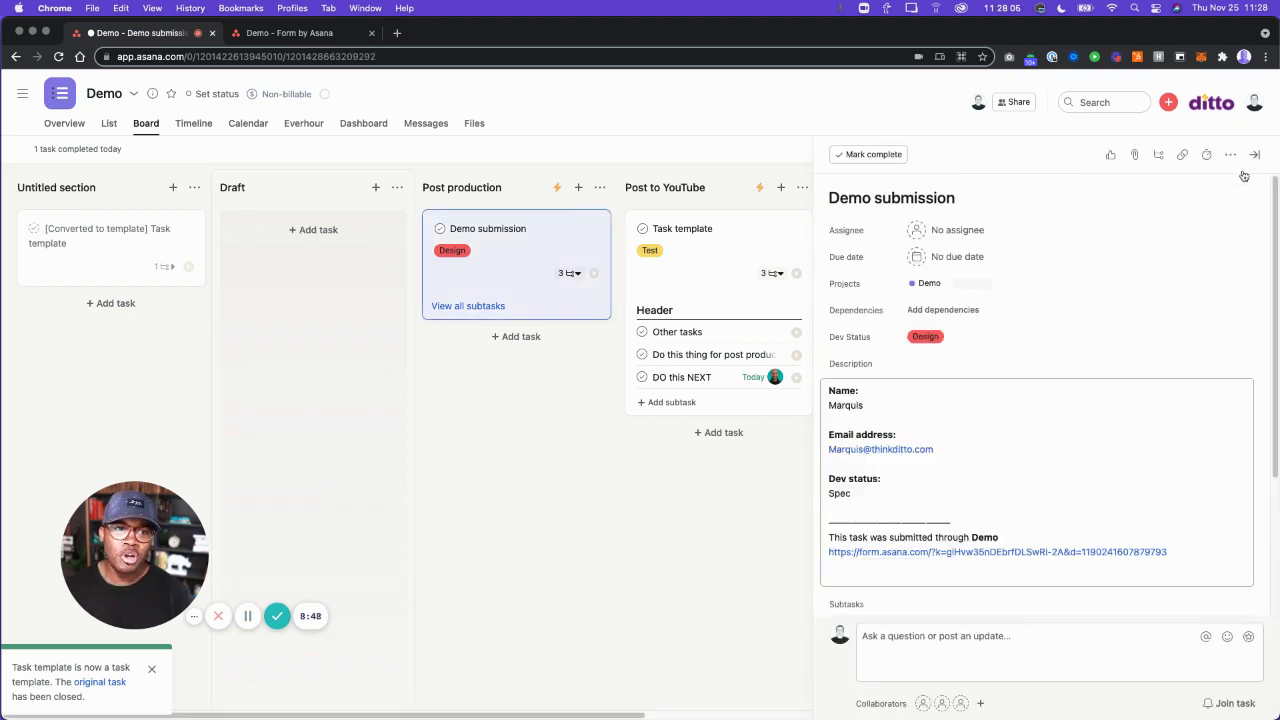
pyautogui.click(1257, 157)
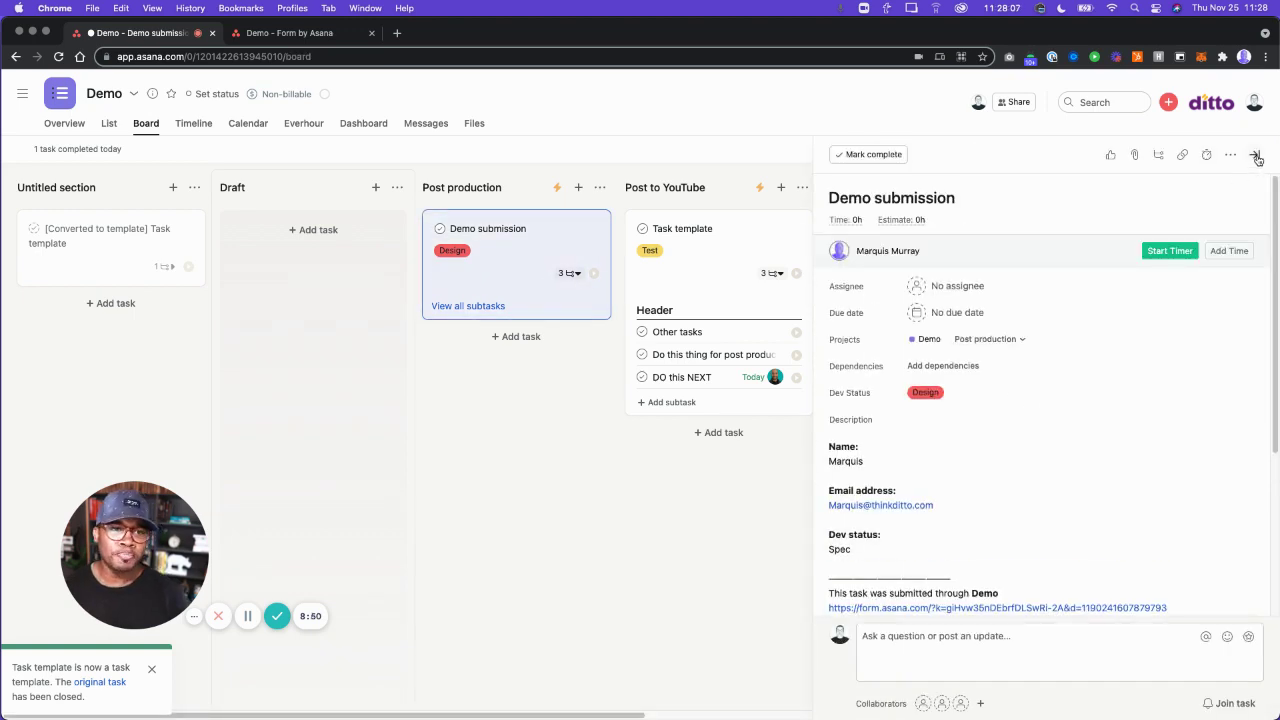
pyautogui.click(1145, 149)
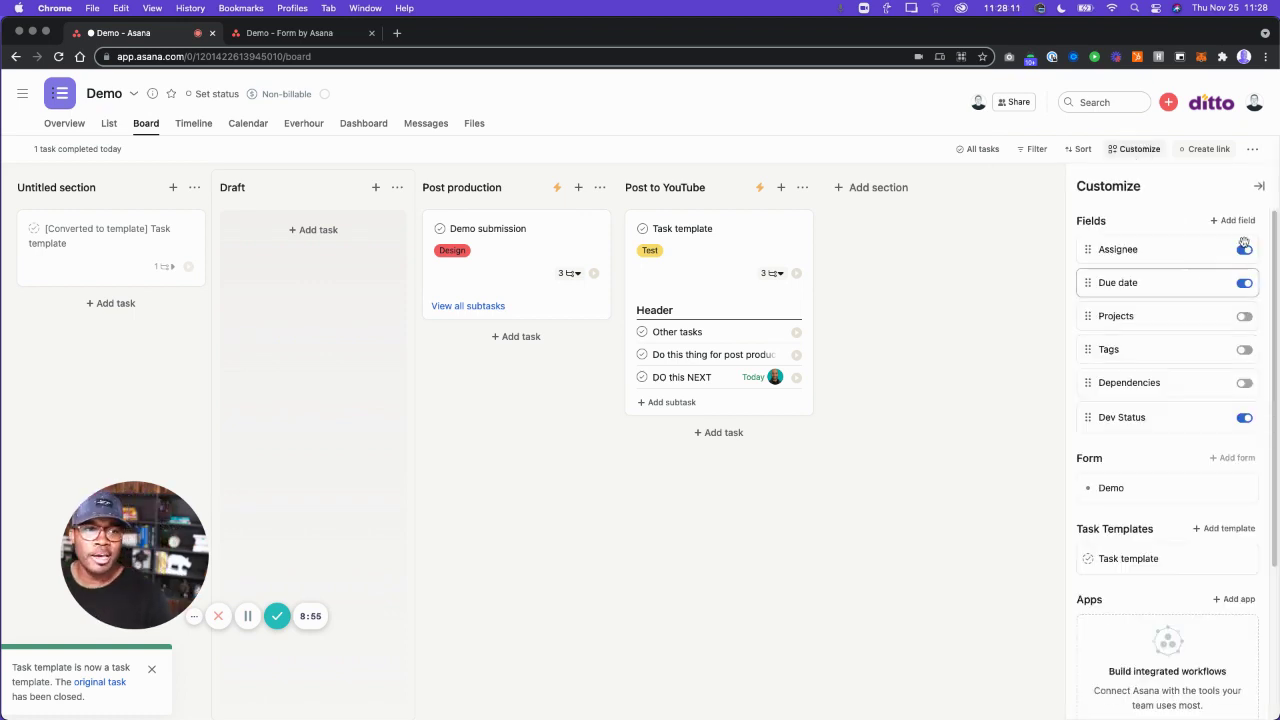
# Start a new multi-select custom field named 'Dev 2'.
pyautogui.click(1237, 221)
pyautogui.click(730, 222)
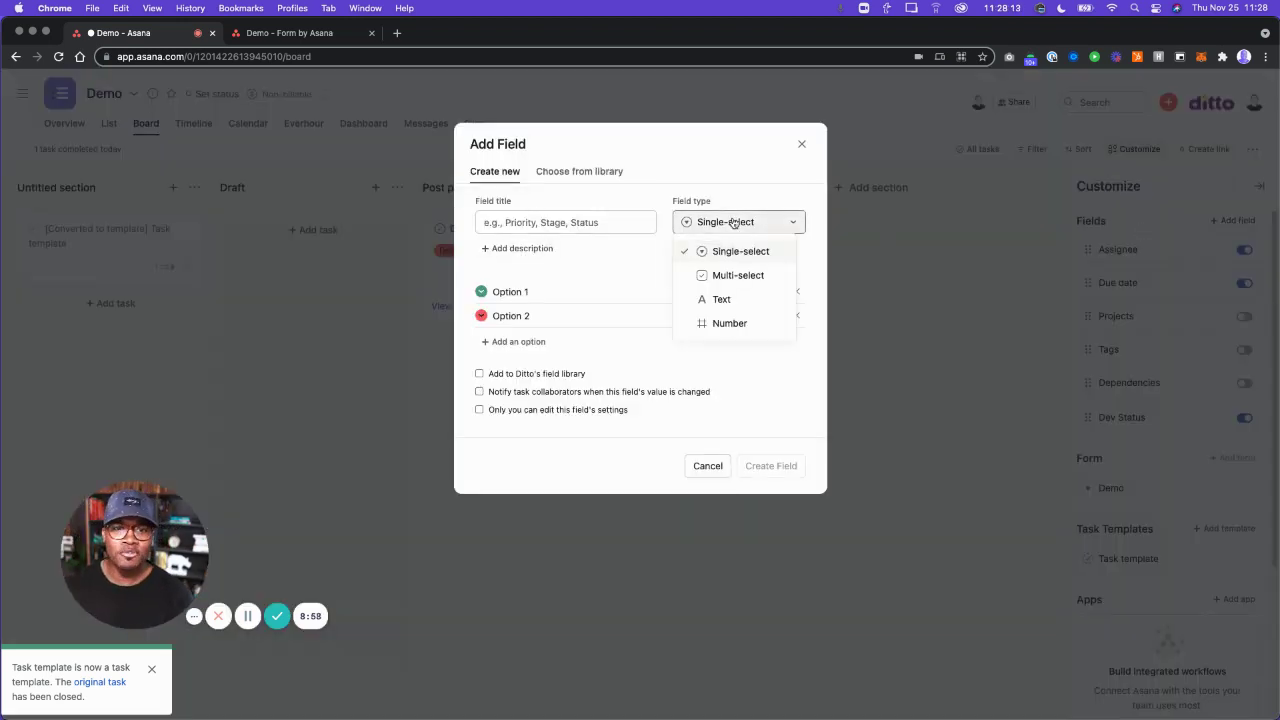
pyautogui.click(741, 282)
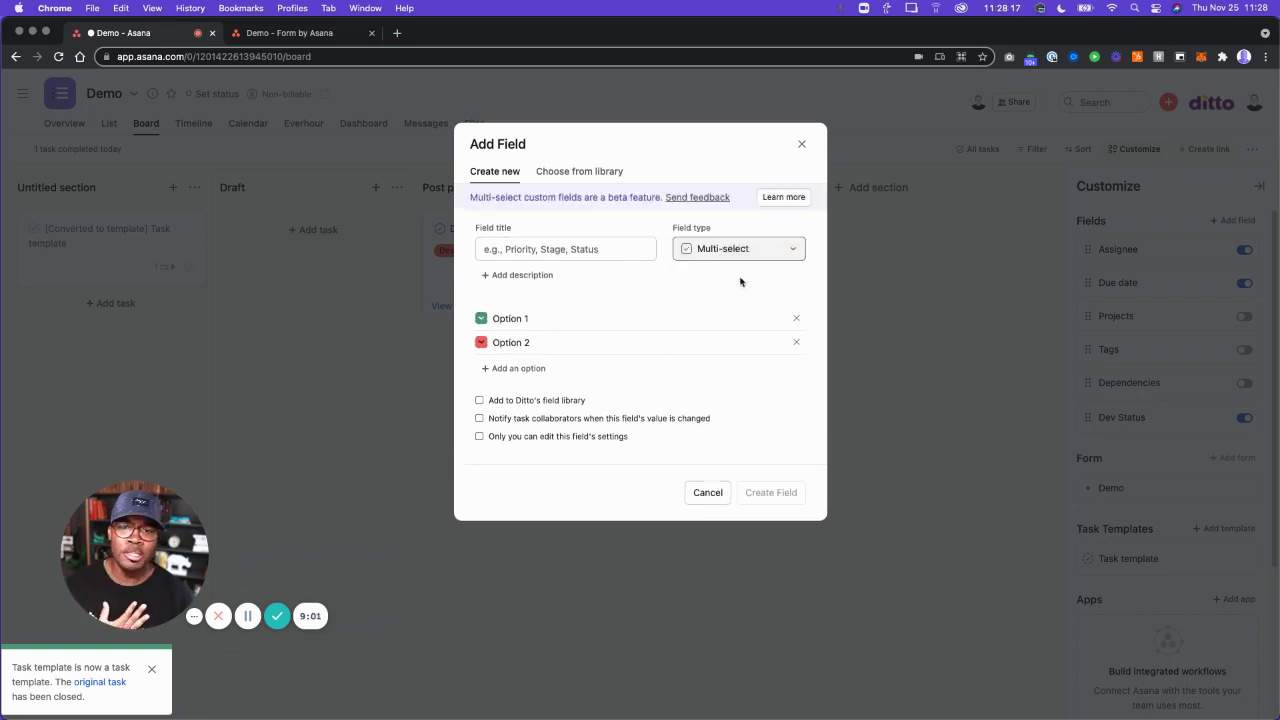
pyautogui.click(578, 247)
pyautogui.write('Dev')
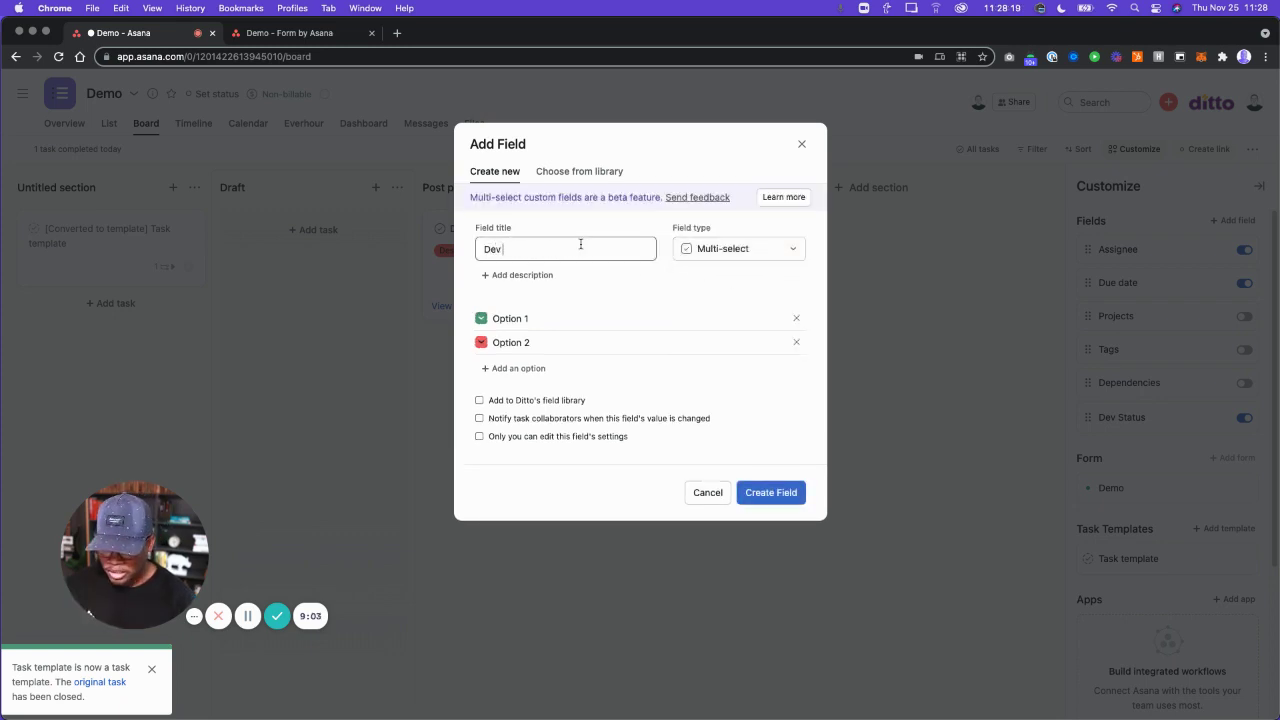
pyautogui.write(' 2')
# Add Option 3 and Option 4, enable collaborator notifications, and create the field.
pyautogui.tripleClick(544, 342)
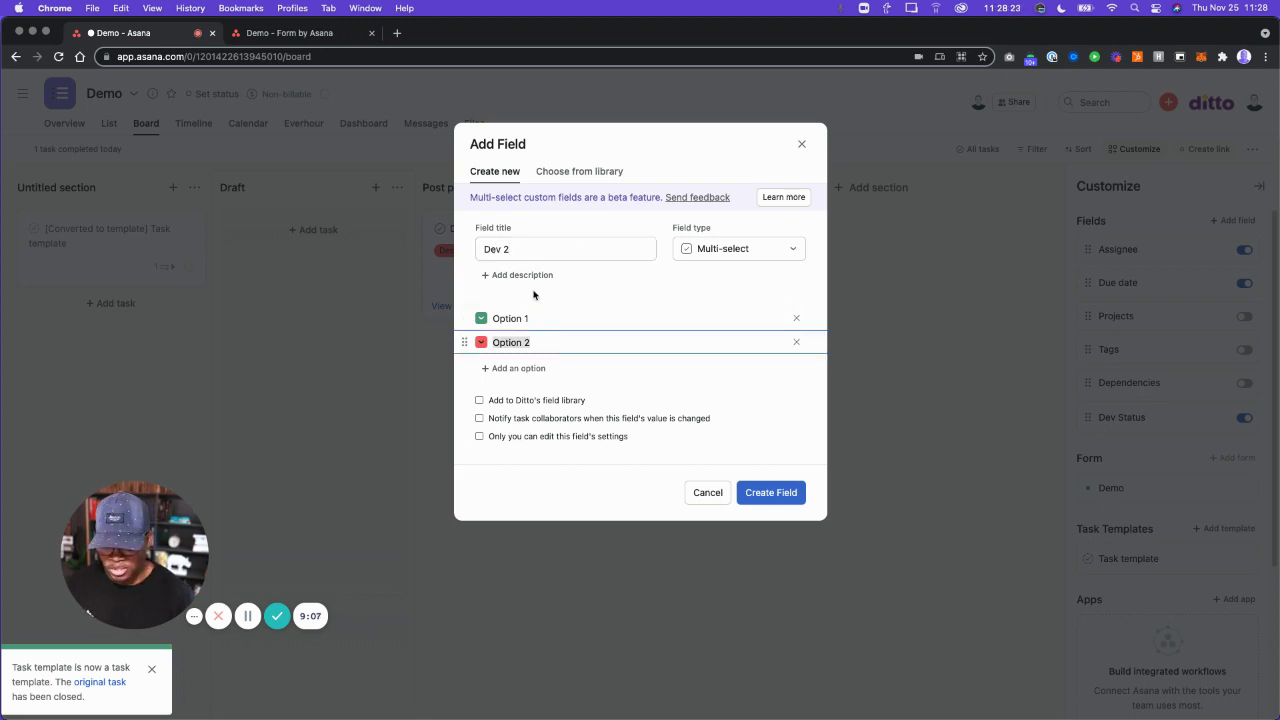
pyautogui.press('Return')
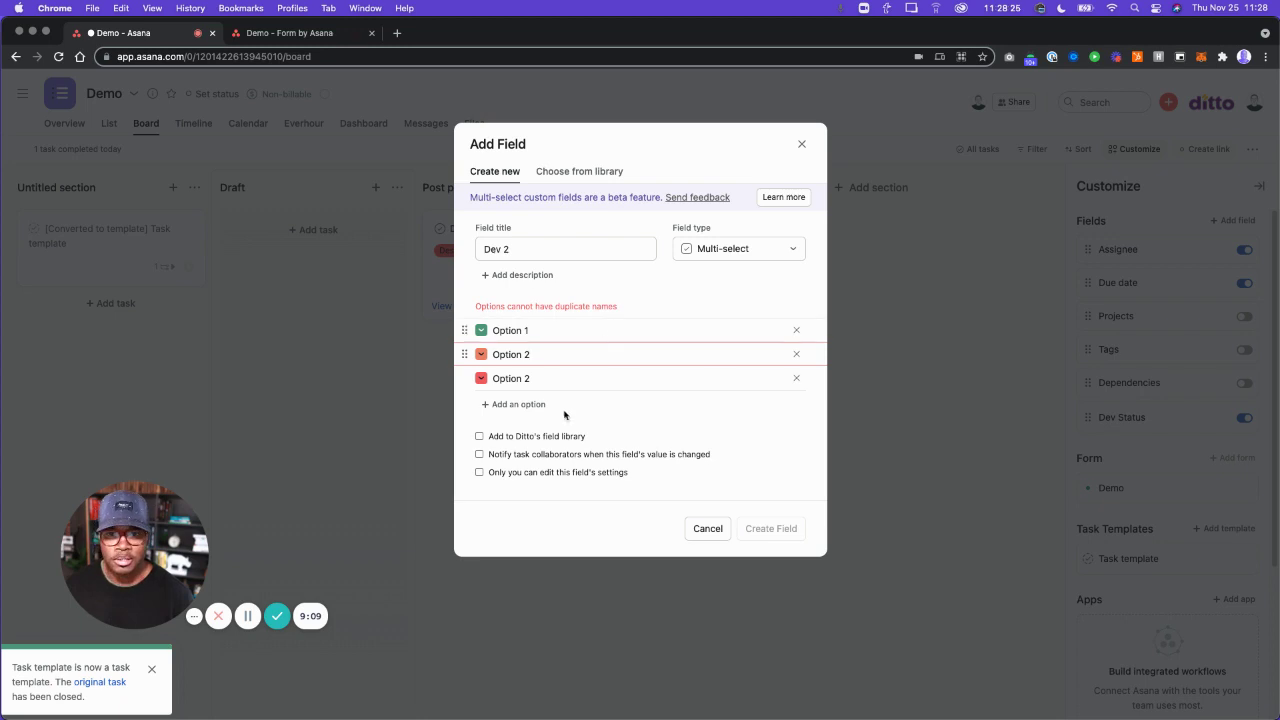
pyautogui.click(563, 380)
pyautogui.press('BackSpace')
pyautogui.write('3')
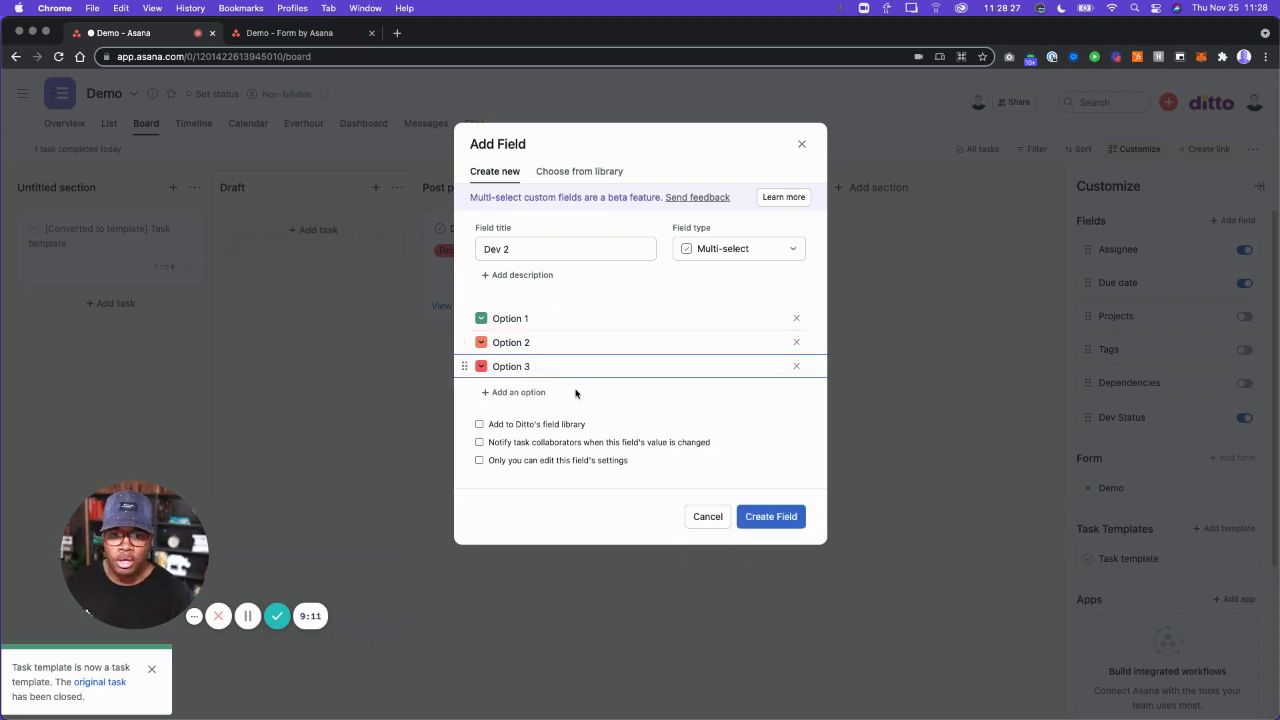
pyautogui.press('Return')
pyautogui.press('BackSpace')
pyautogui.write('4')
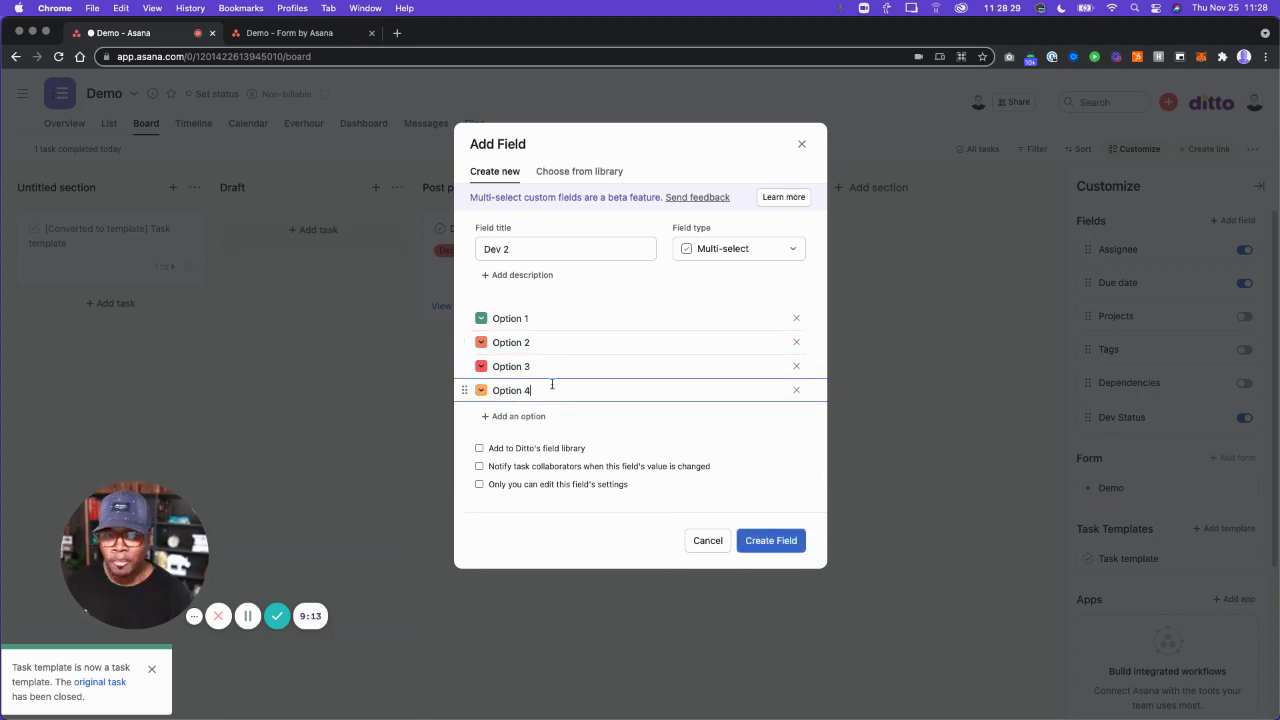
pyautogui.click(590, 467)
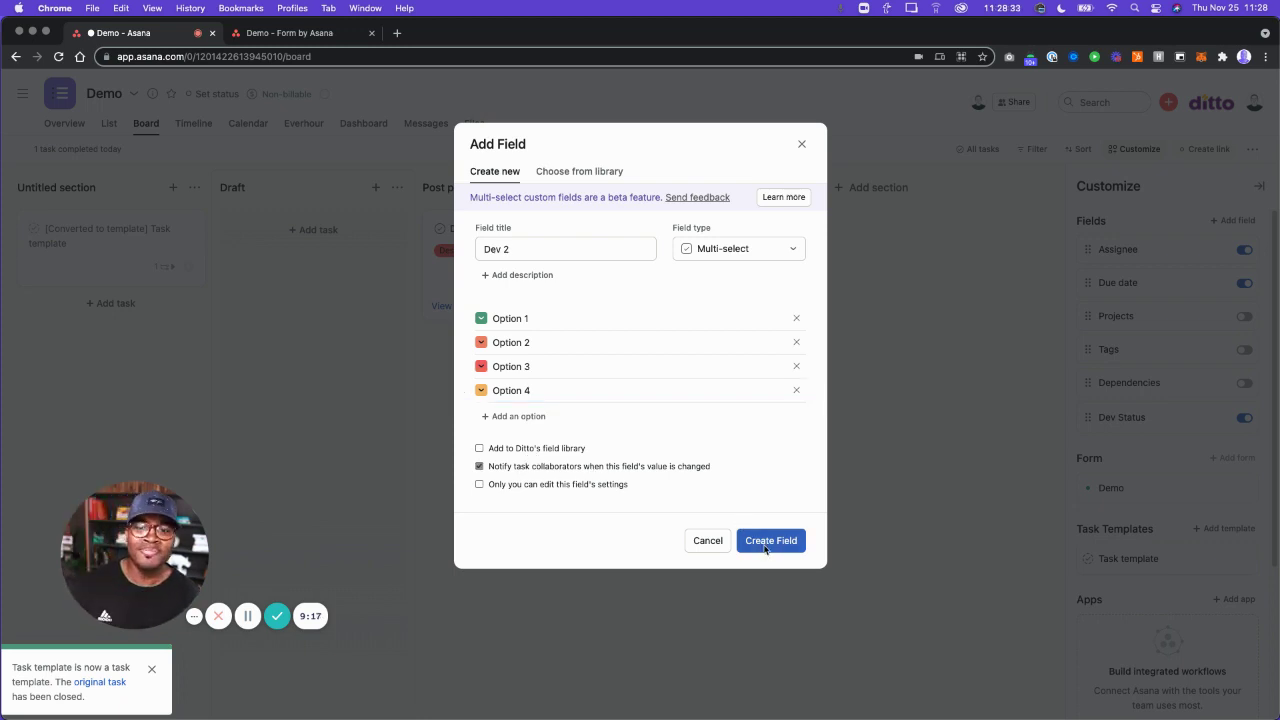
pyautogui.click(765, 541)
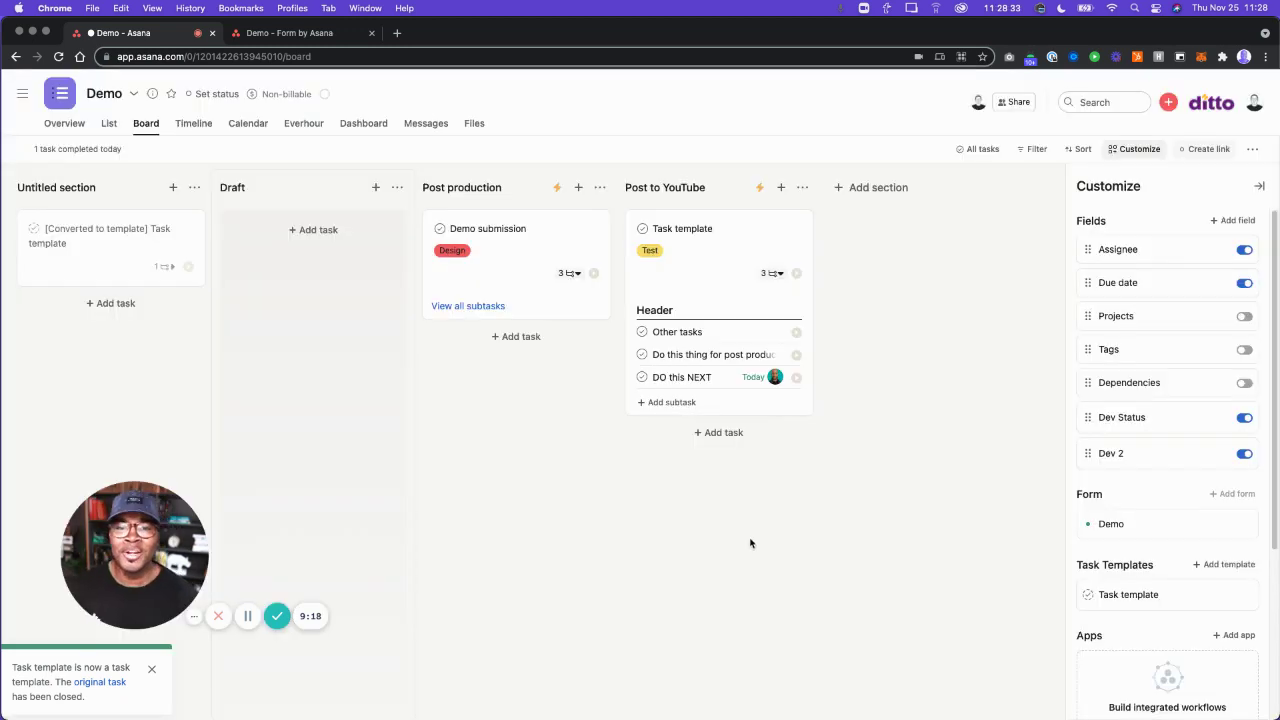
# Set the Demo submission task's Dev 2 values to Option 1 and Option 3, keeping Dev Status Design.
pyautogui.click(514, 276)
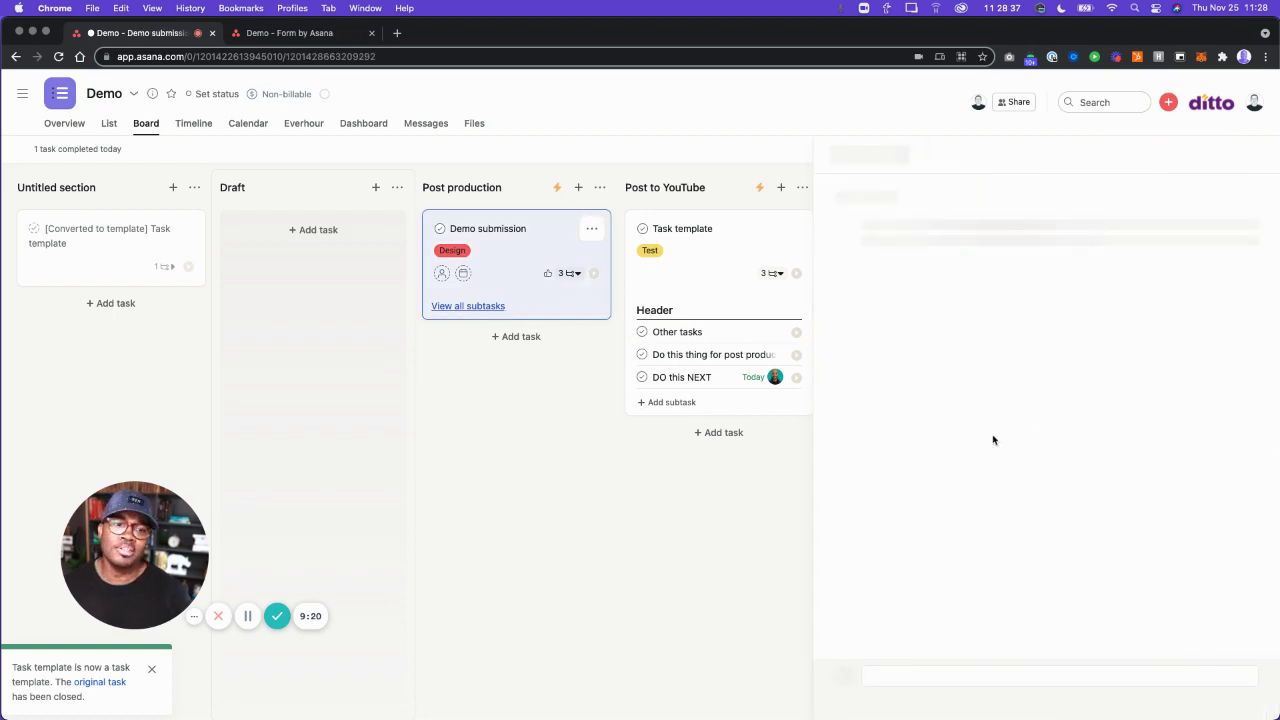
pyautogui.click(920, 394)
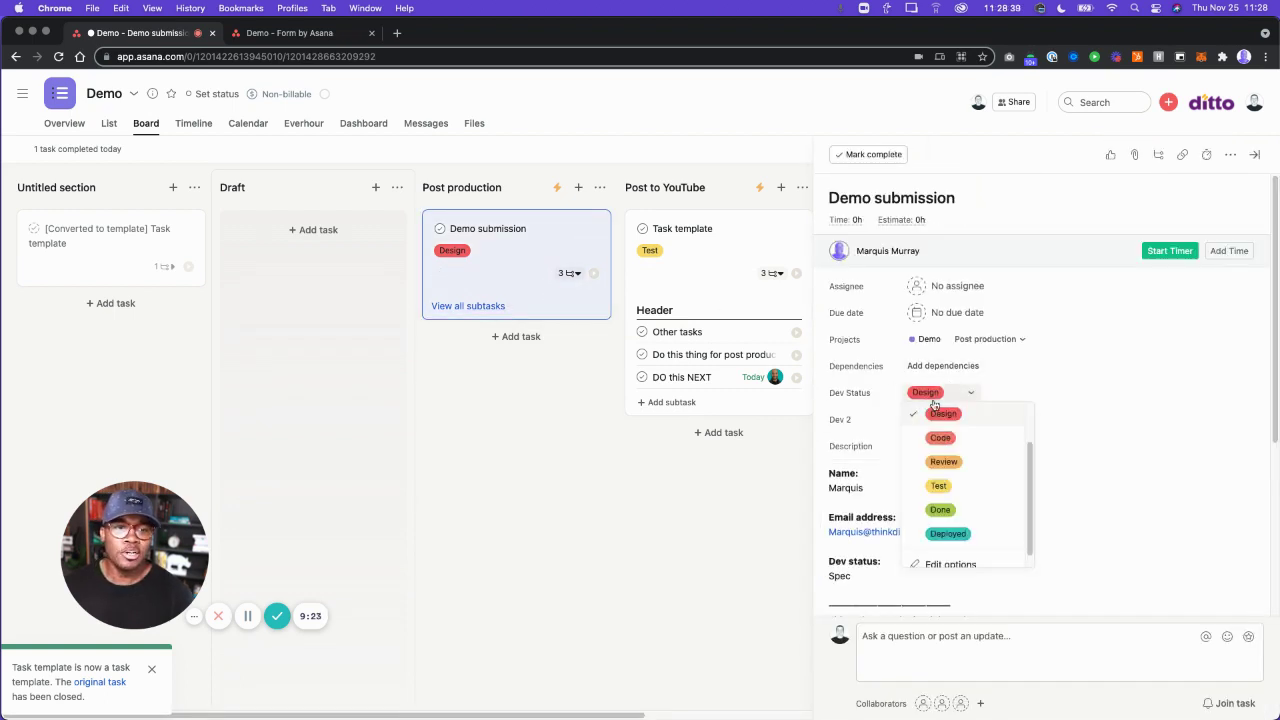
pyautogui.click(824, 443)
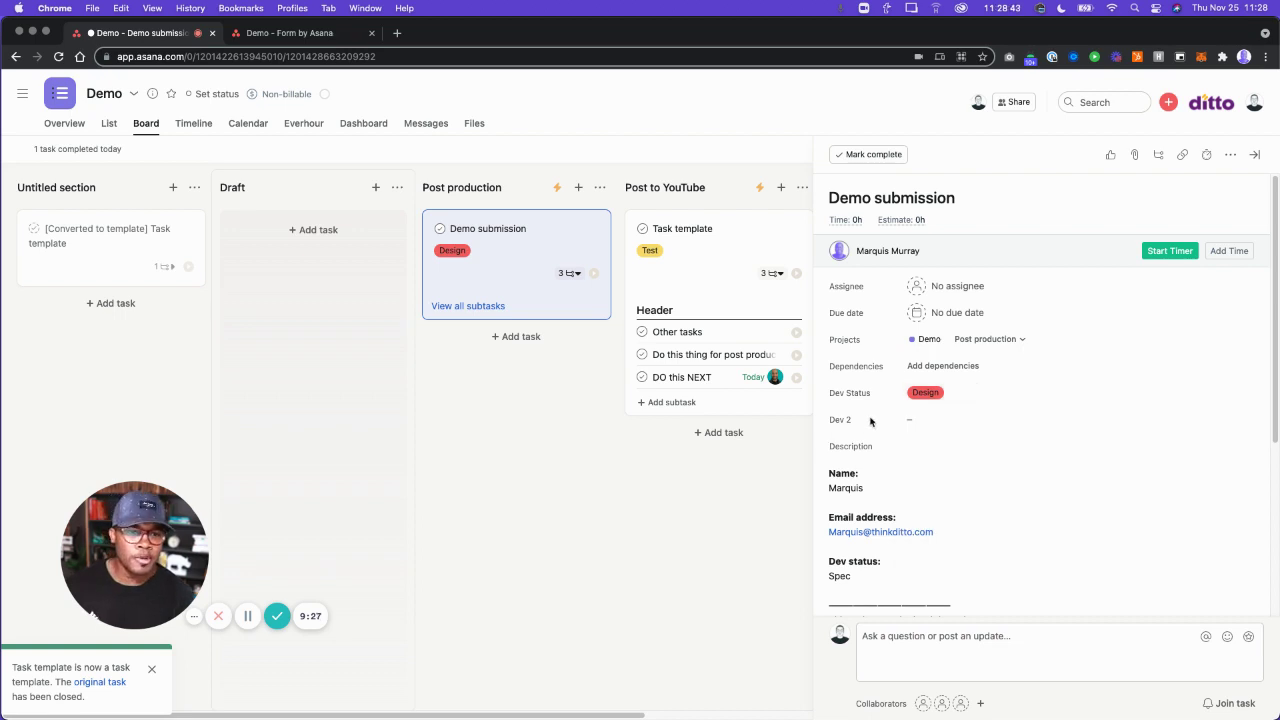
pyautogui.click(936, 424)
pyautogui.click(913, 498)
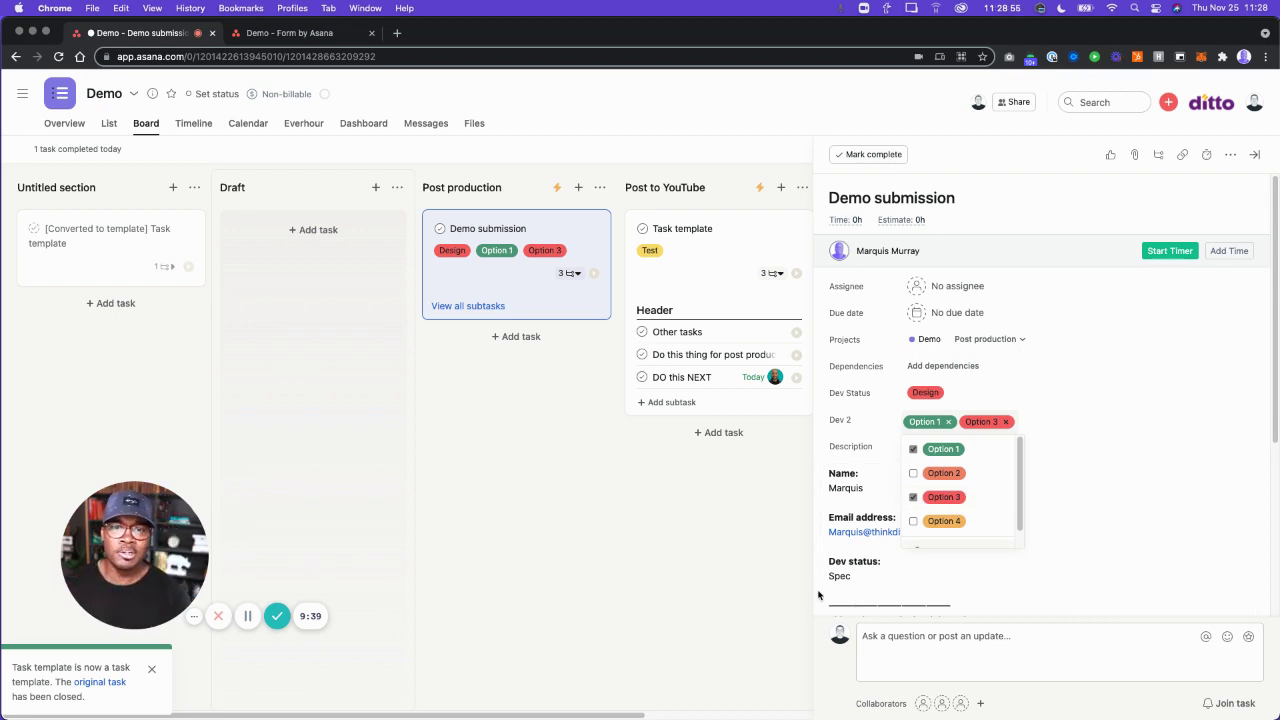
pyautogui.click(820, 595)
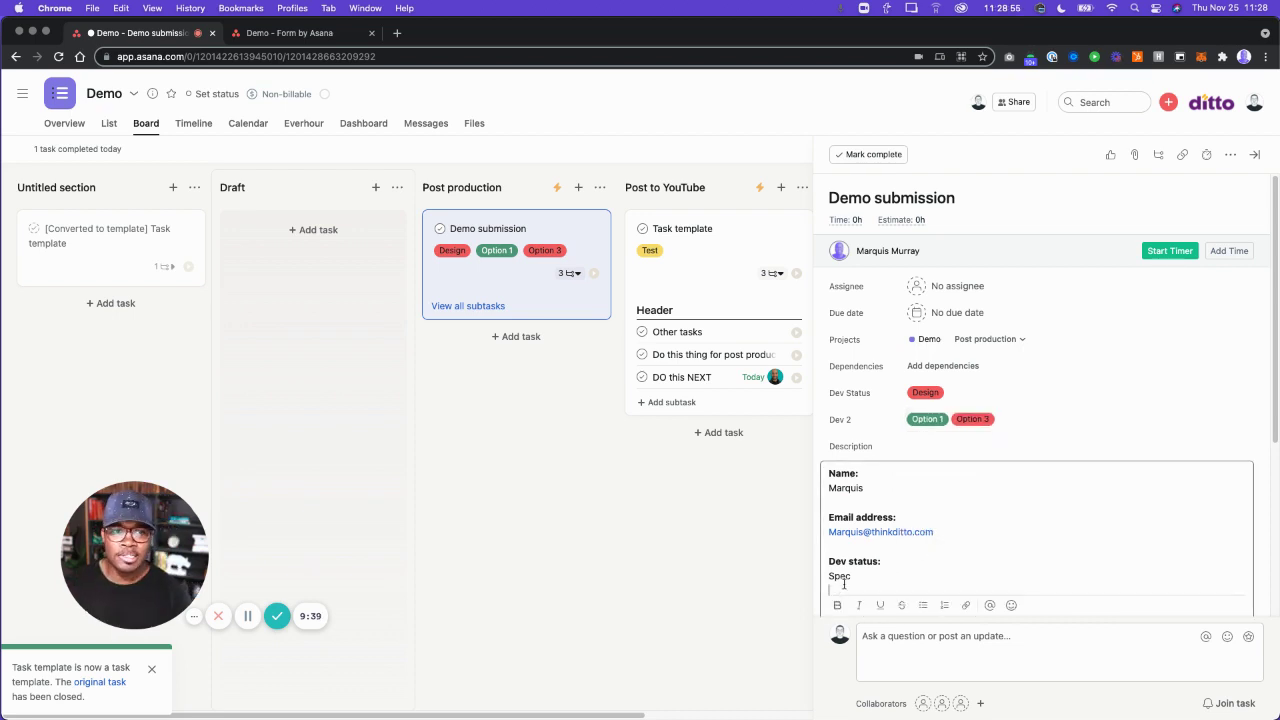
pyautogui.click(1255, 155)
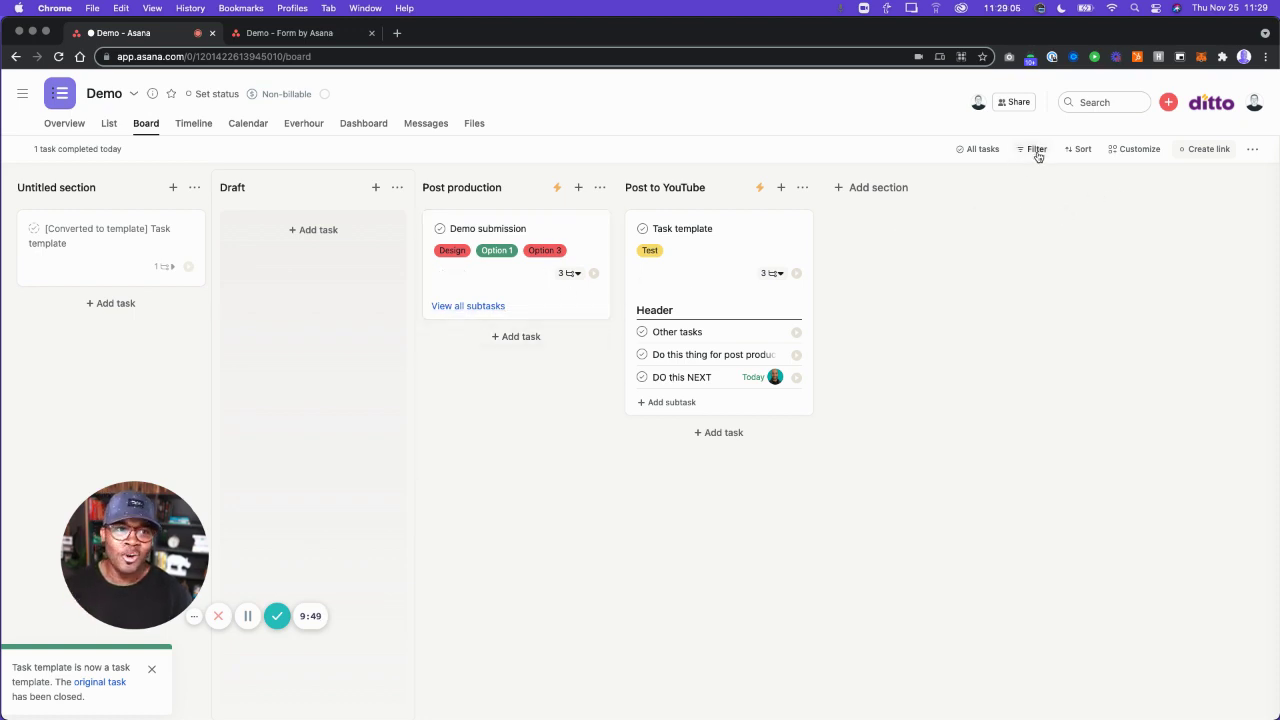
pyautogui.click(1082, 150)
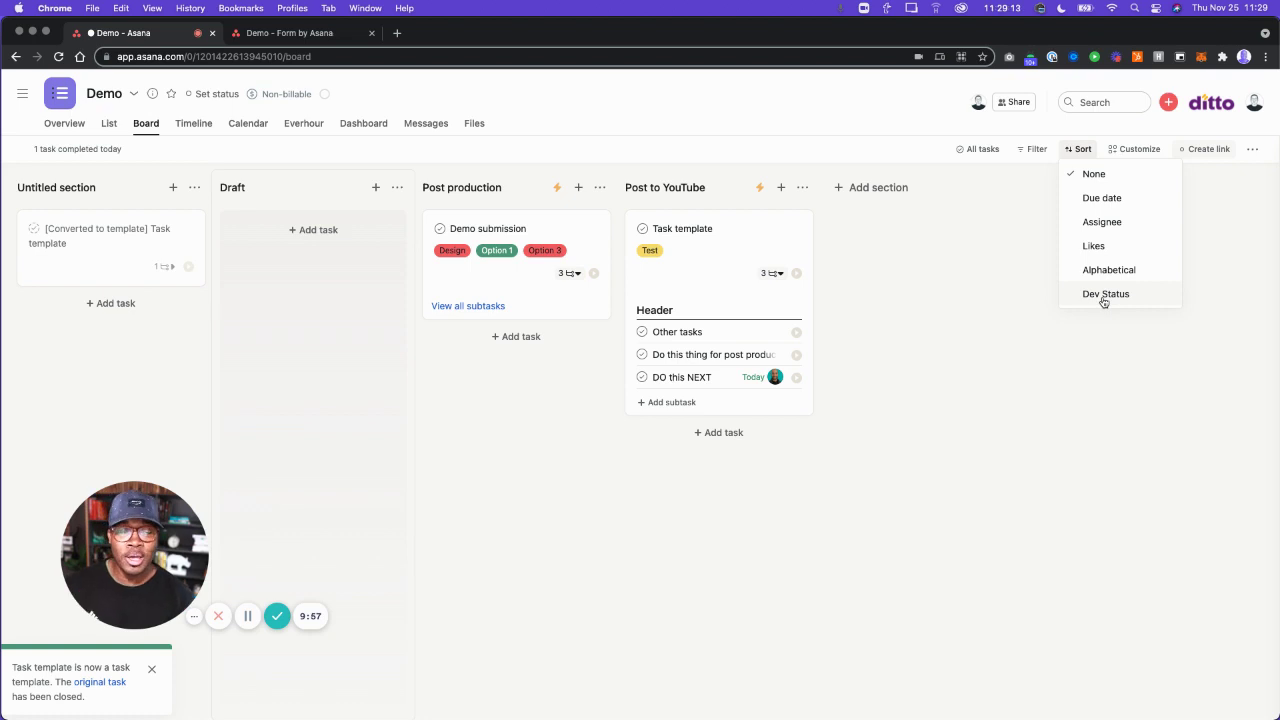
pyautogui.click(984, 304)
pyautogui.click(1037, 150)
pyautogui.click(991, 271)
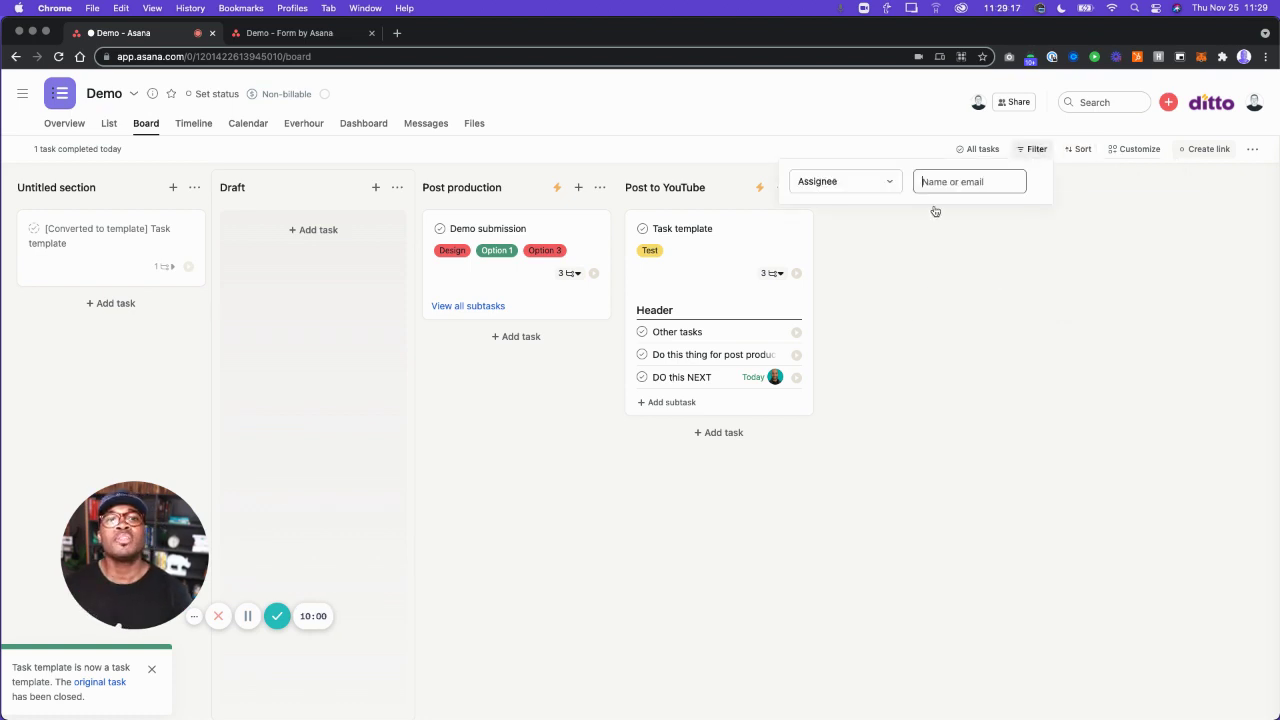
pyautogui.click(866, 184)
pyautogui.click(855, 288)
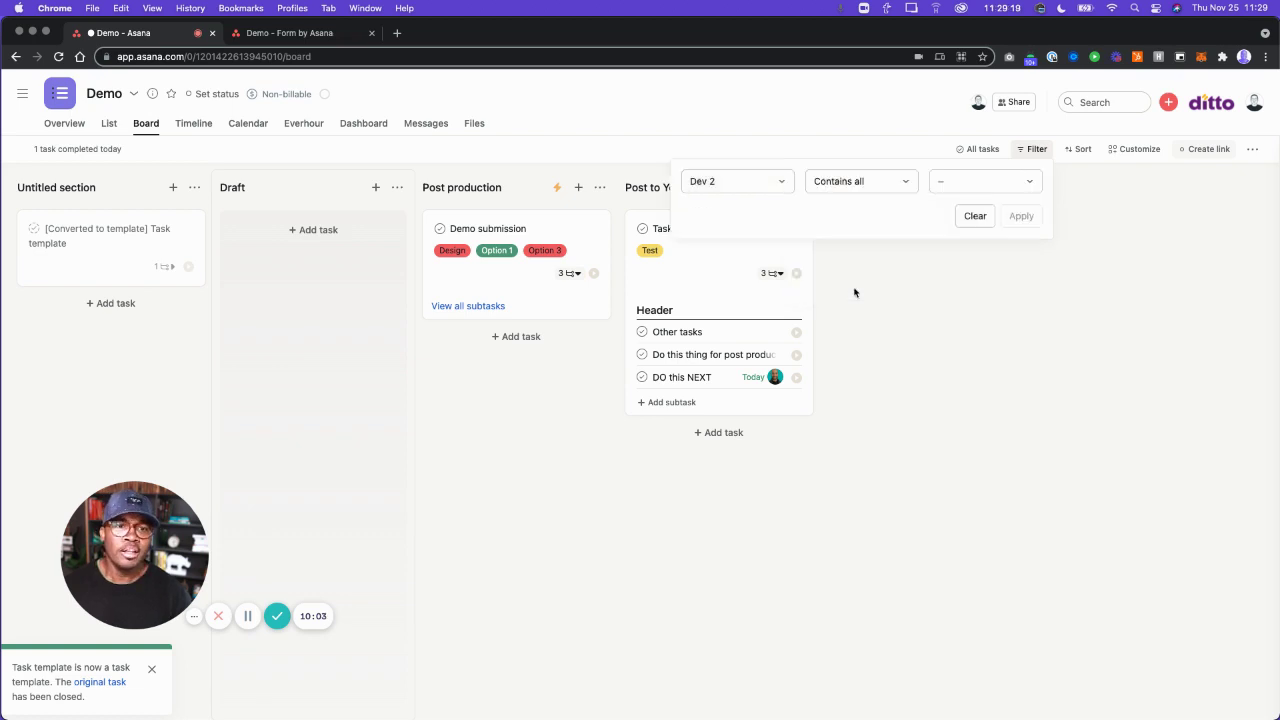
pyautogui.click(951, 184)
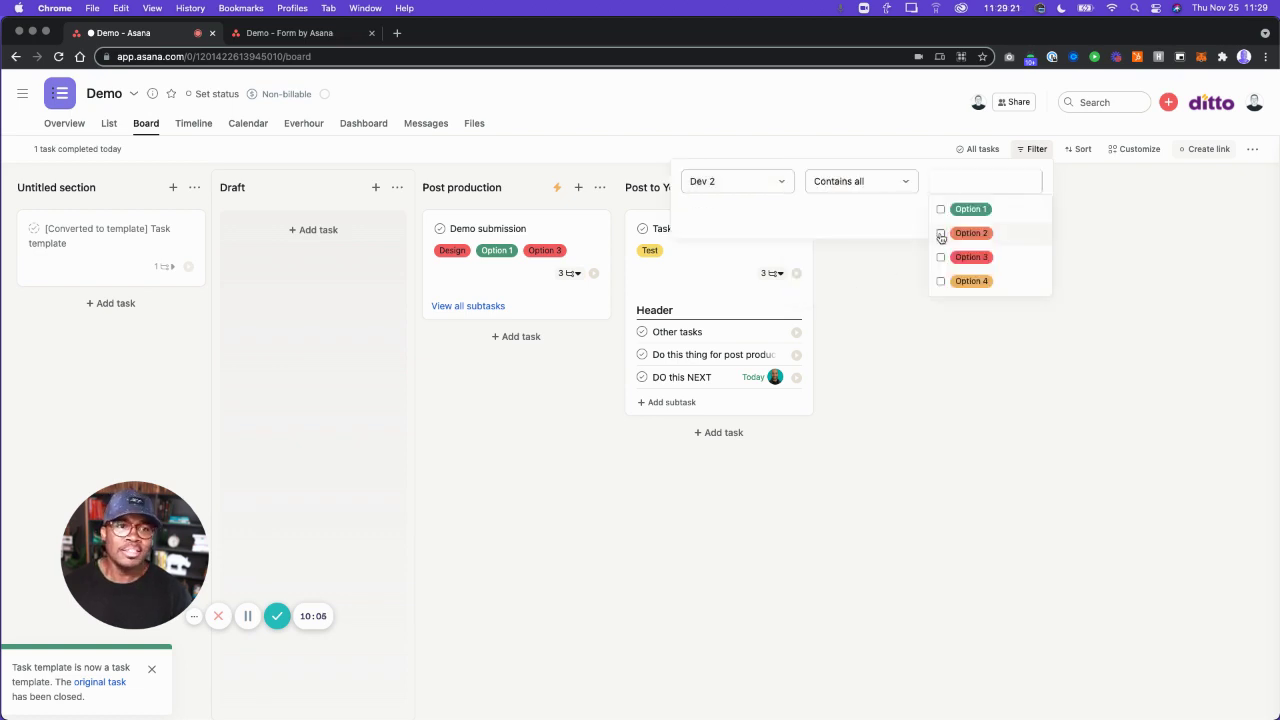
pyautogui.click(940, 210)
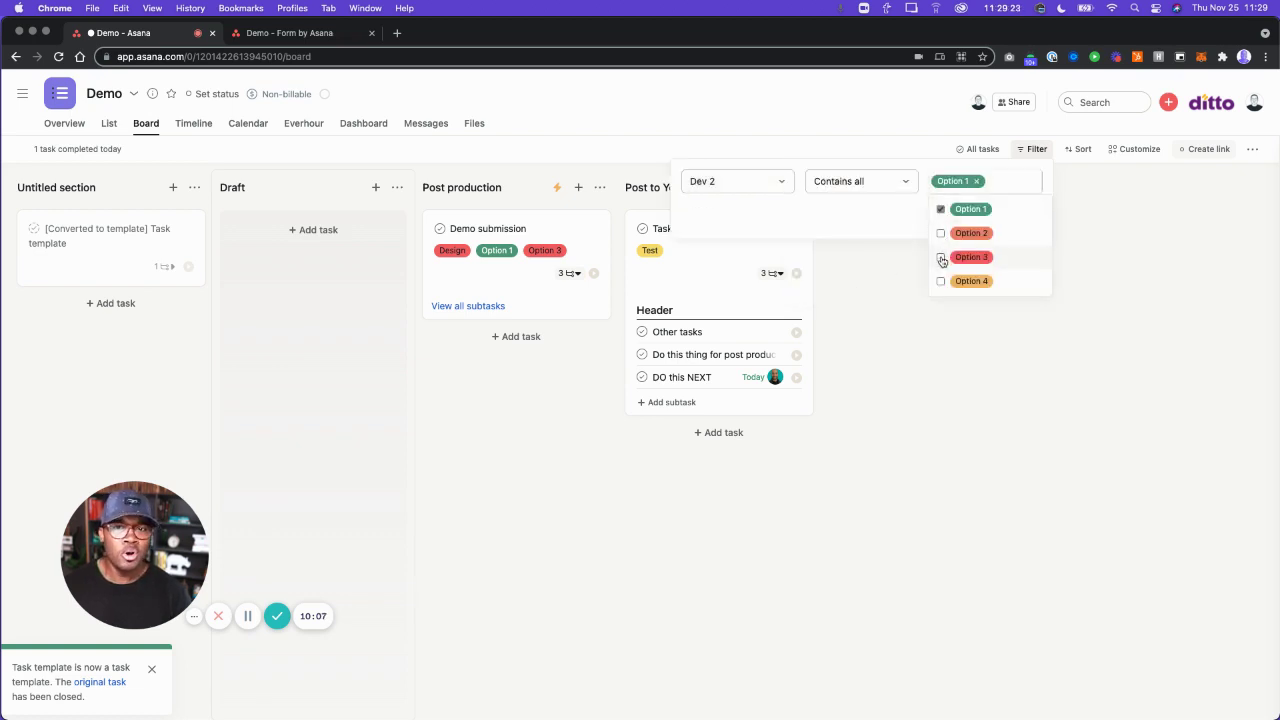
pyautogui.click(941, 259)
pyautogui.click(906, 300)
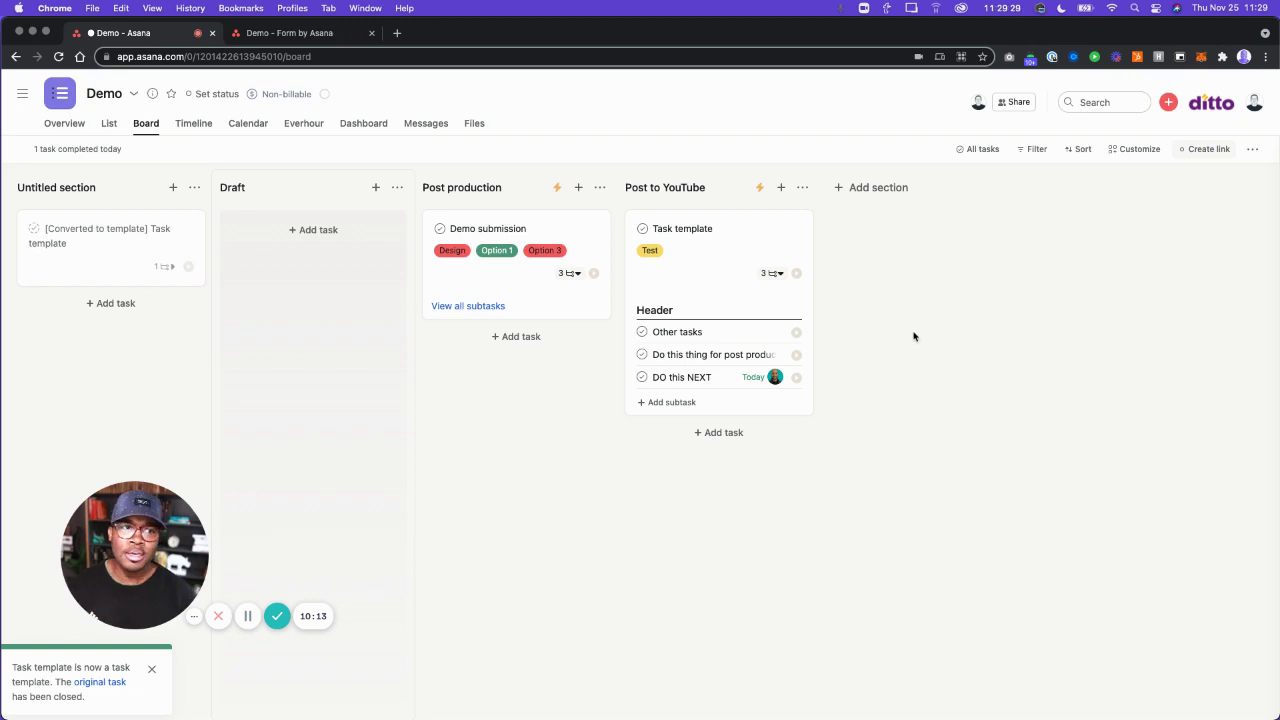
pyautogui.click(1138, 149)
# Add a multi-select 'Dev 2' question to the Demo form, connected to the Dev 2 field.
pyautogui.scroll(-1, 1158, 416)
pyautogui.scroll(-4, 1158, 416)
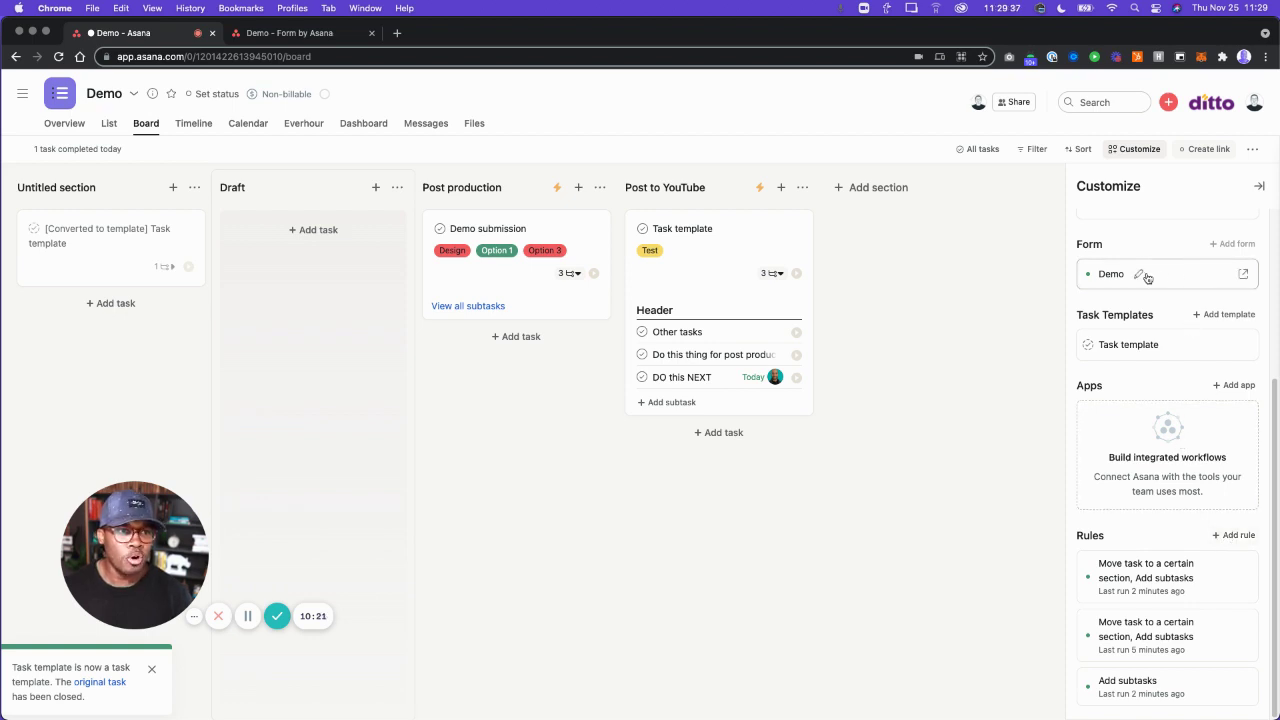
pyautogui.click(1139, 273)
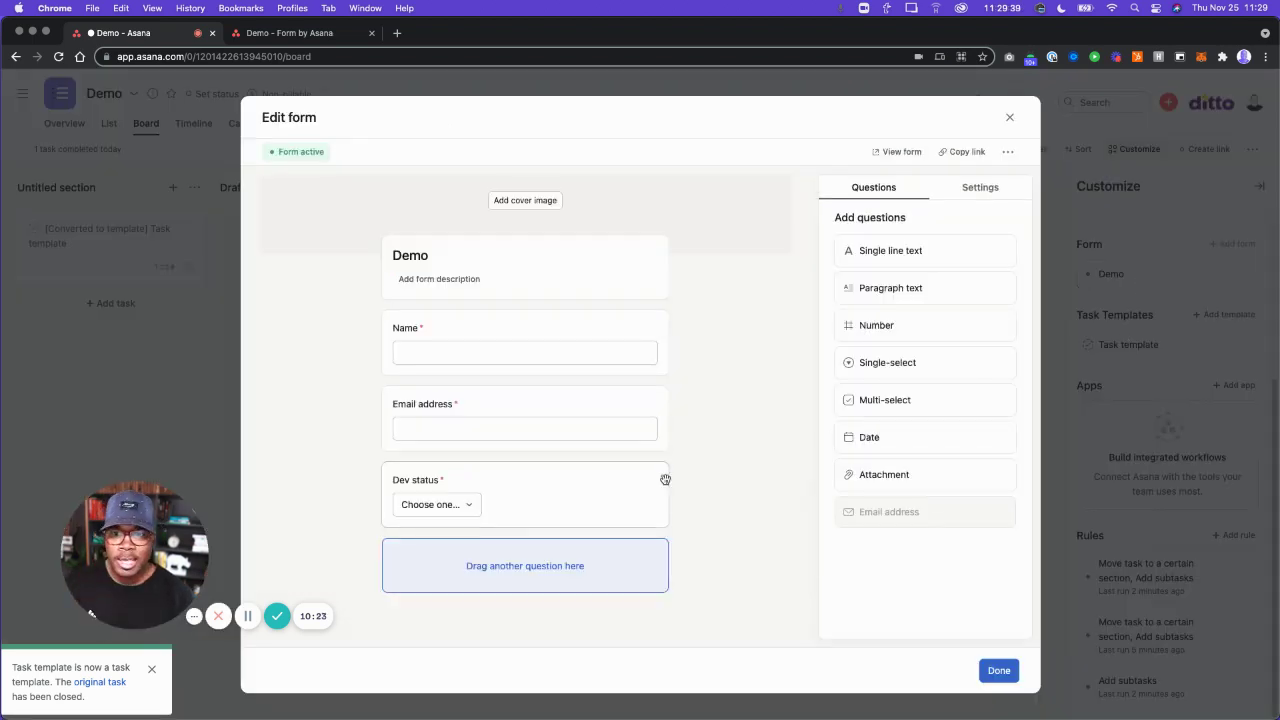
pyautogui.click(907, 402)
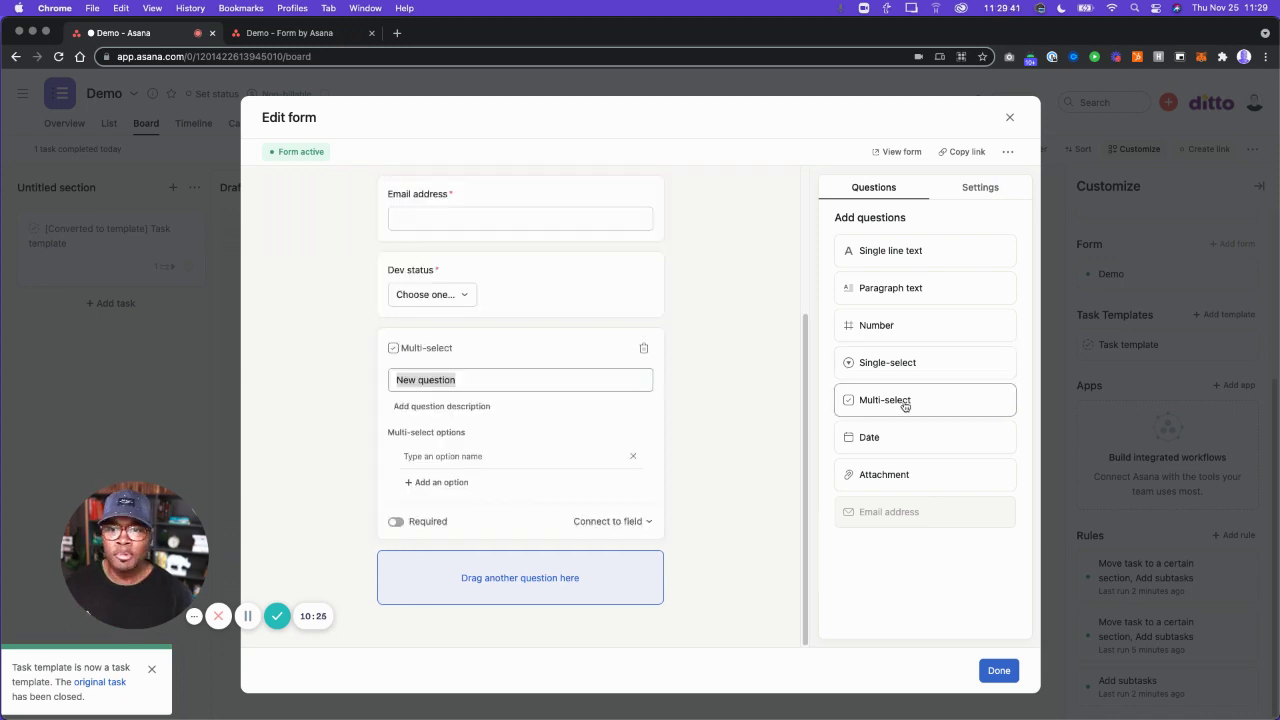
pyautogui.write('Dev 2')
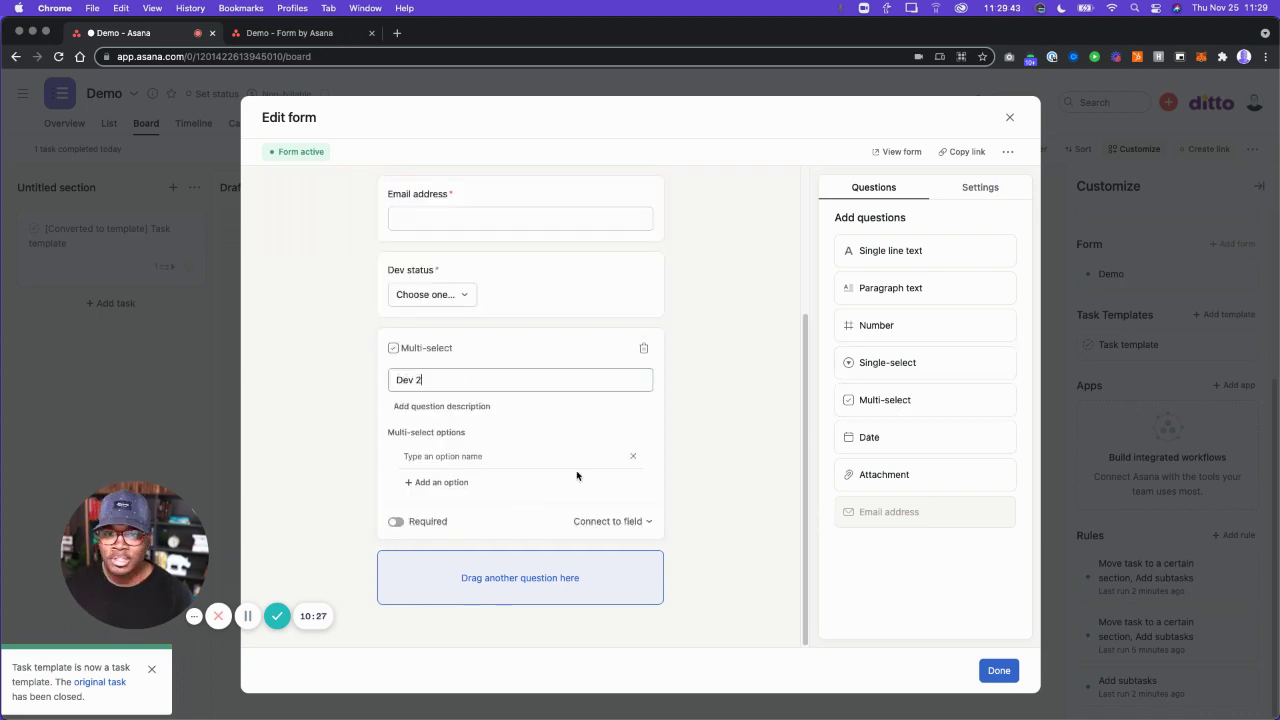
pyautogui.click(607, 522)
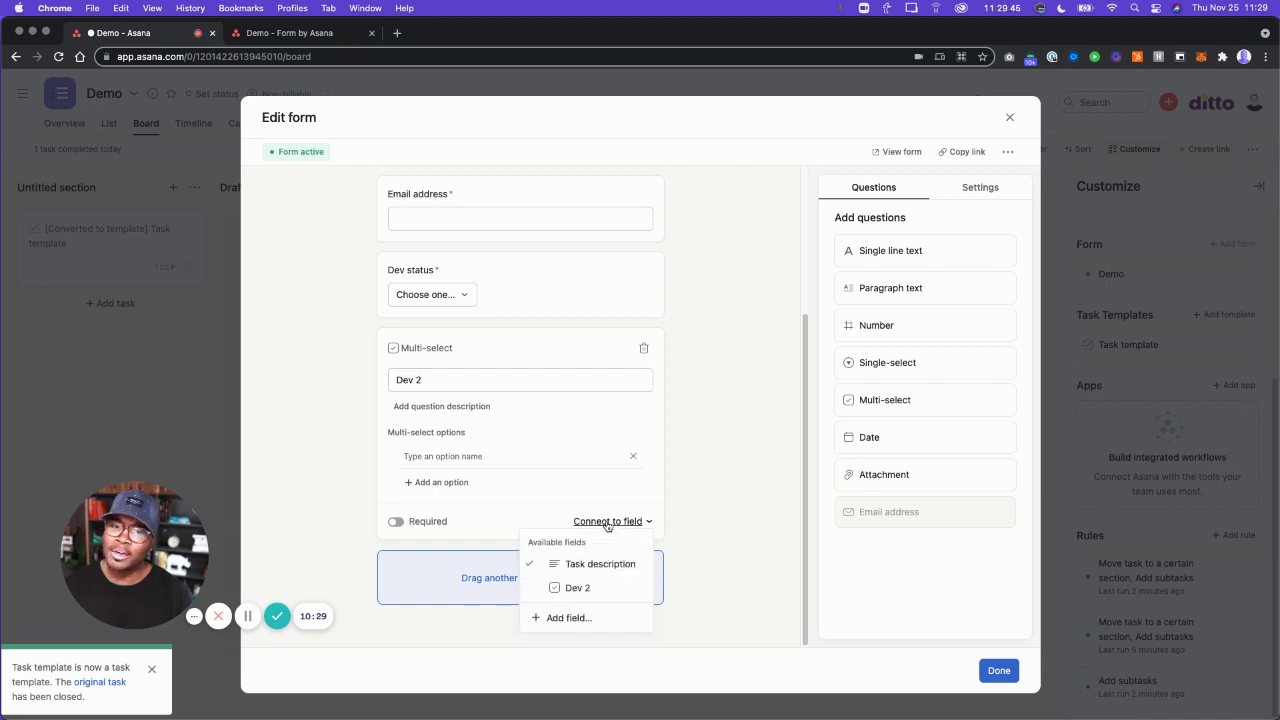
pyautogui.click(587, 590)
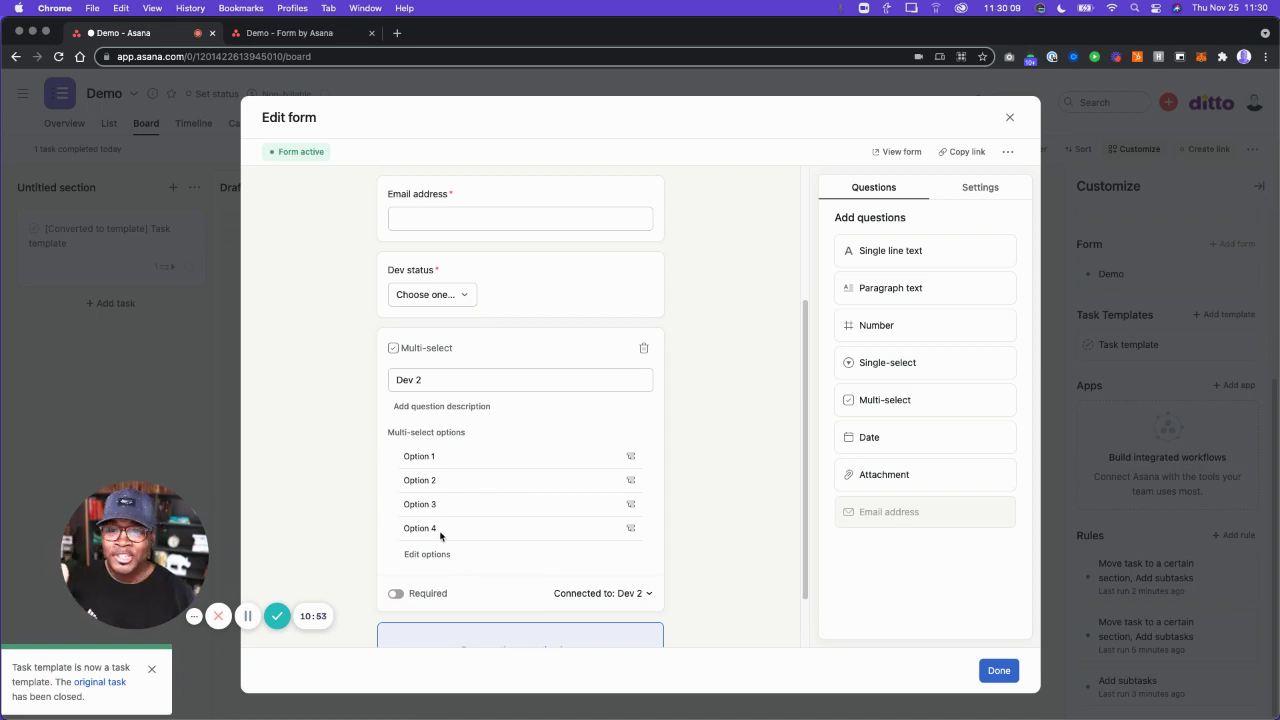
pyautogui.scroll(5, 437, 571)
pyautogui.scroll(-5, 435, 567)
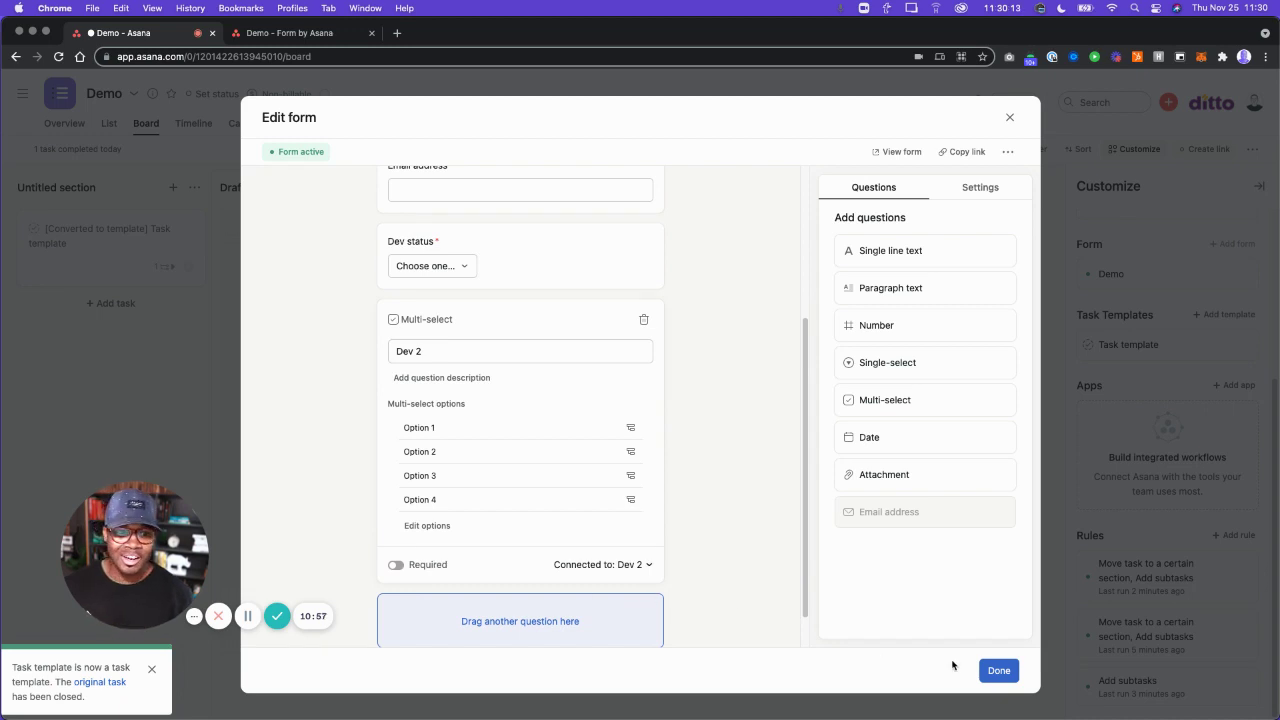
pyautogui.click(998, 672)
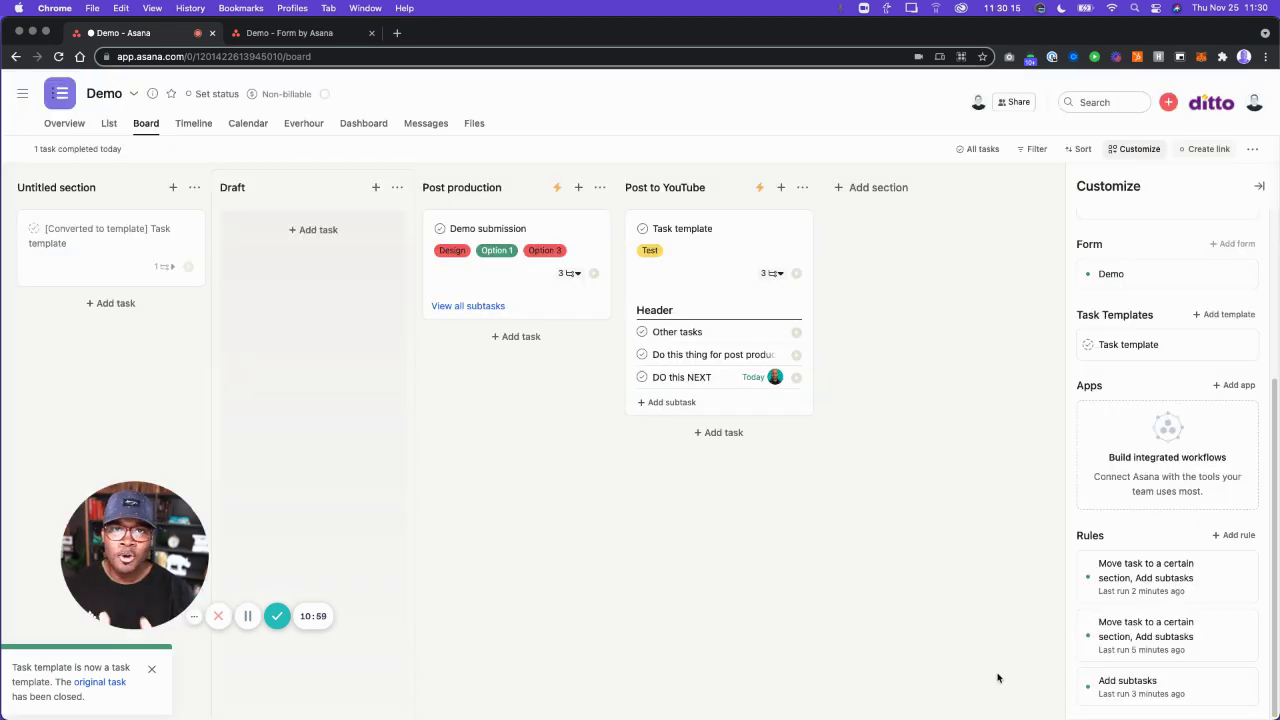